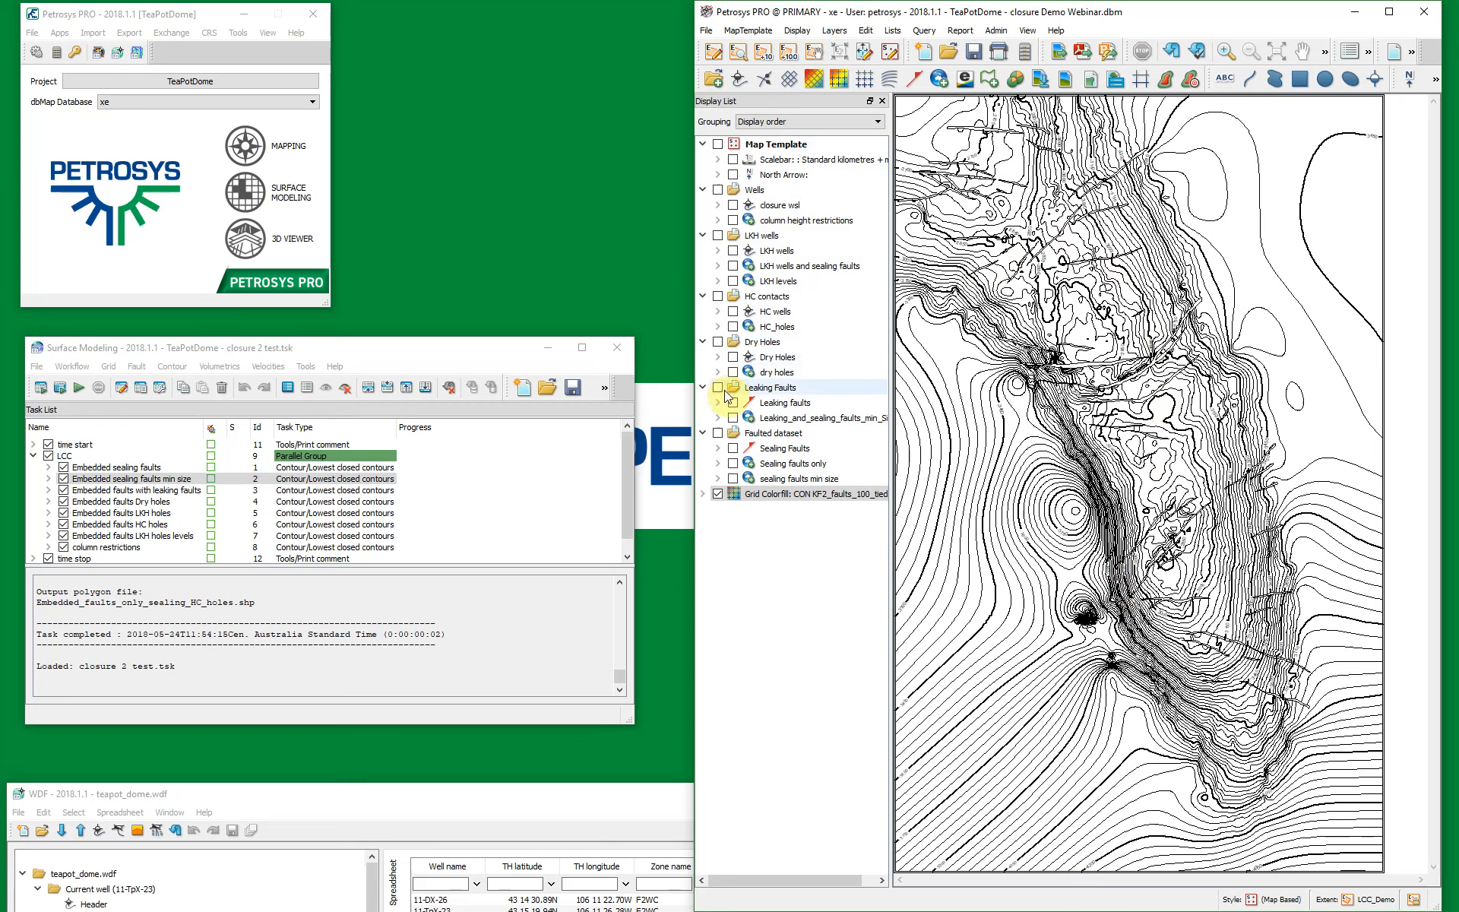
# - Show the leaking faults and the closure wells on the map one after the other, hiding each again
pyautogui.click(733, 403)
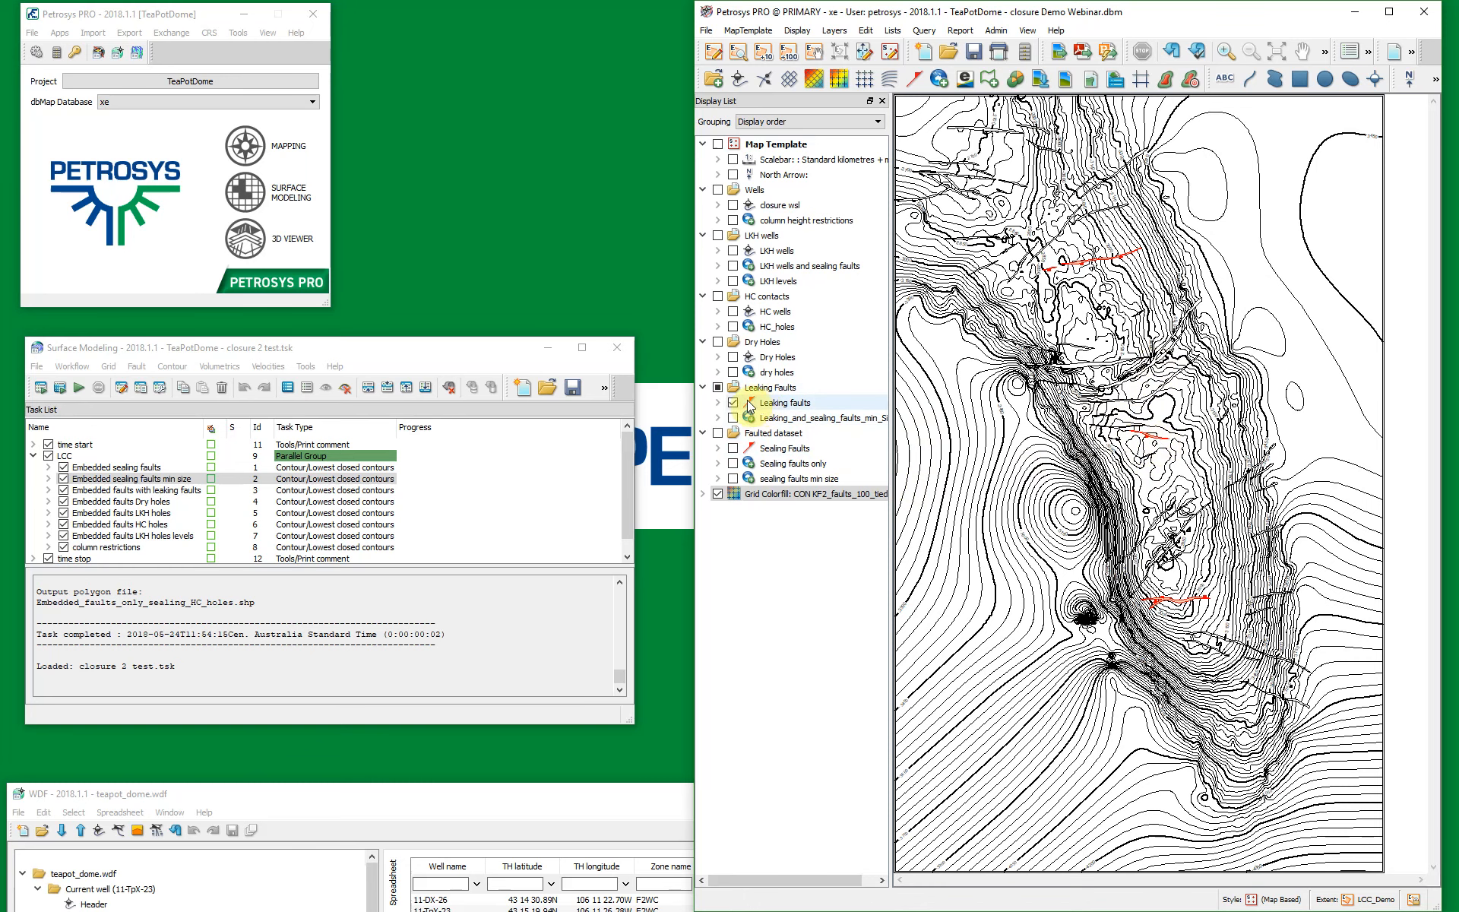
pyautogui.click(735, 402)
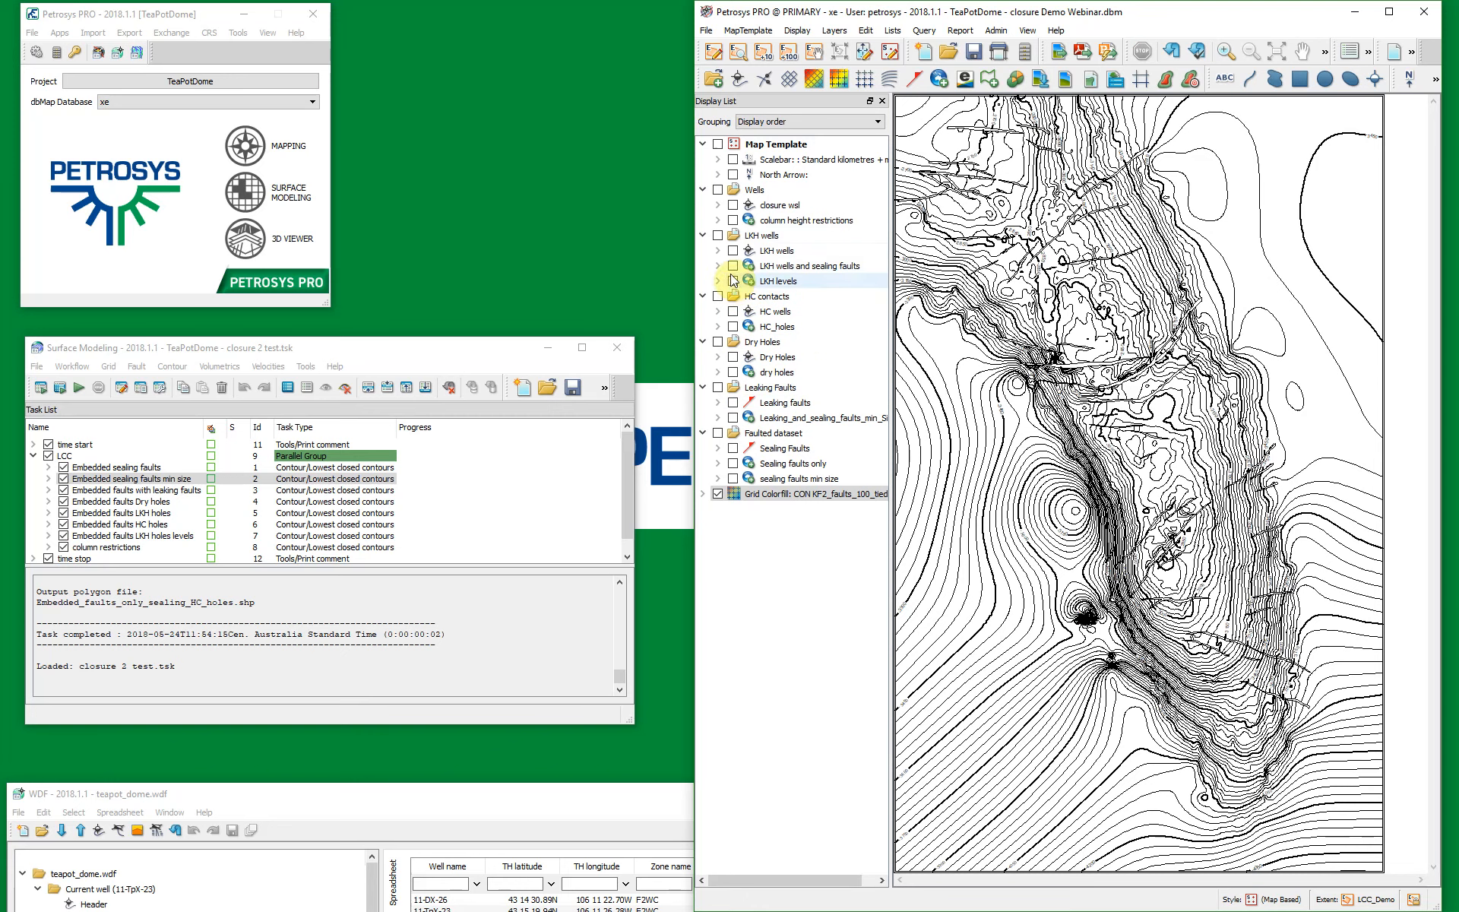
pyautogui.click(733, 205)
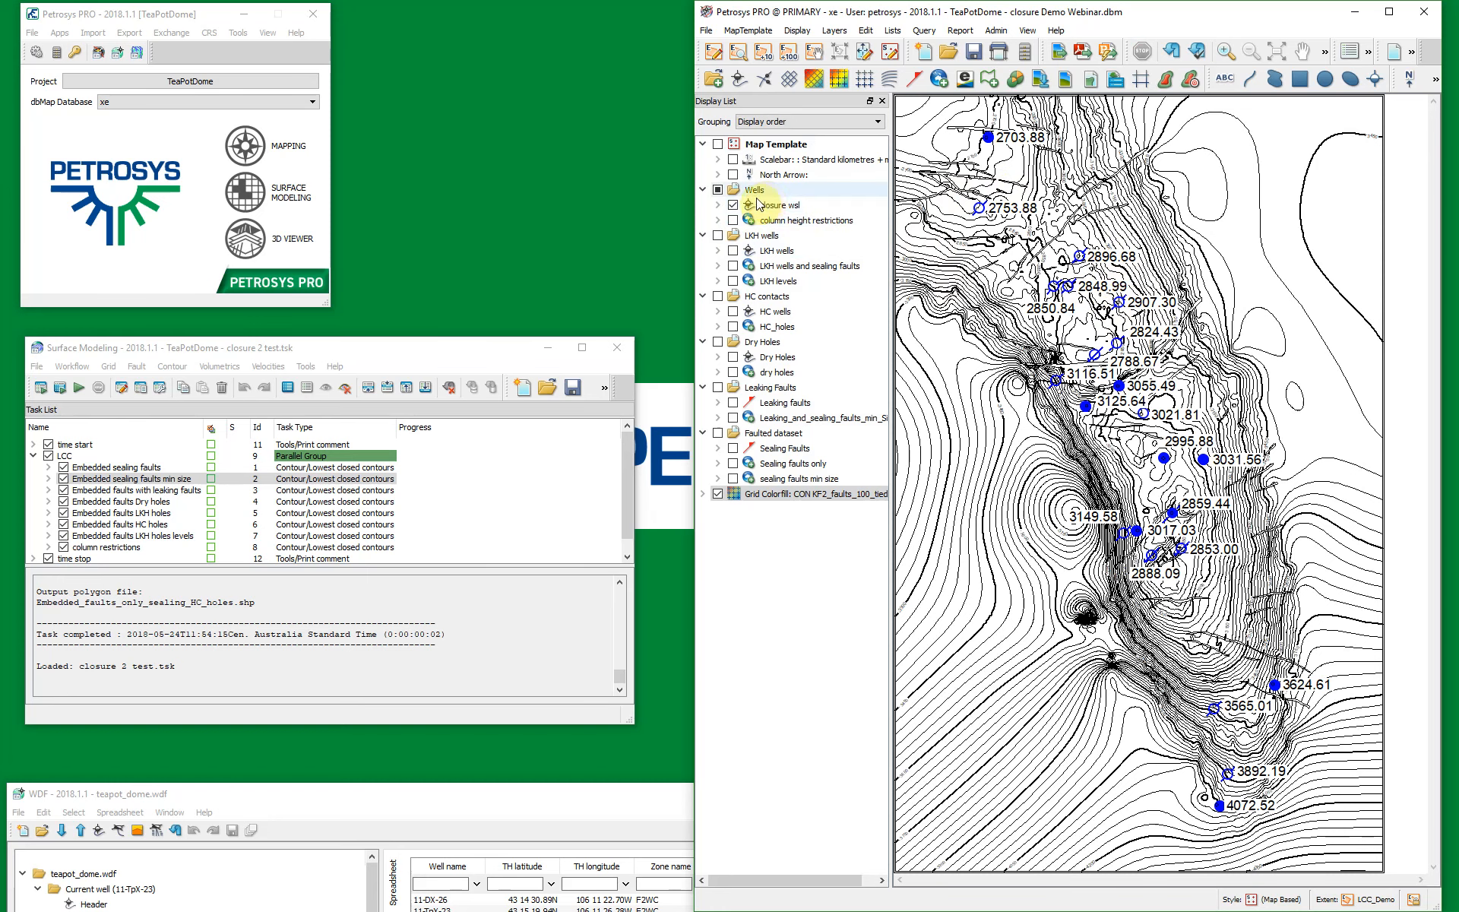
pyautogui.click(733, 206)
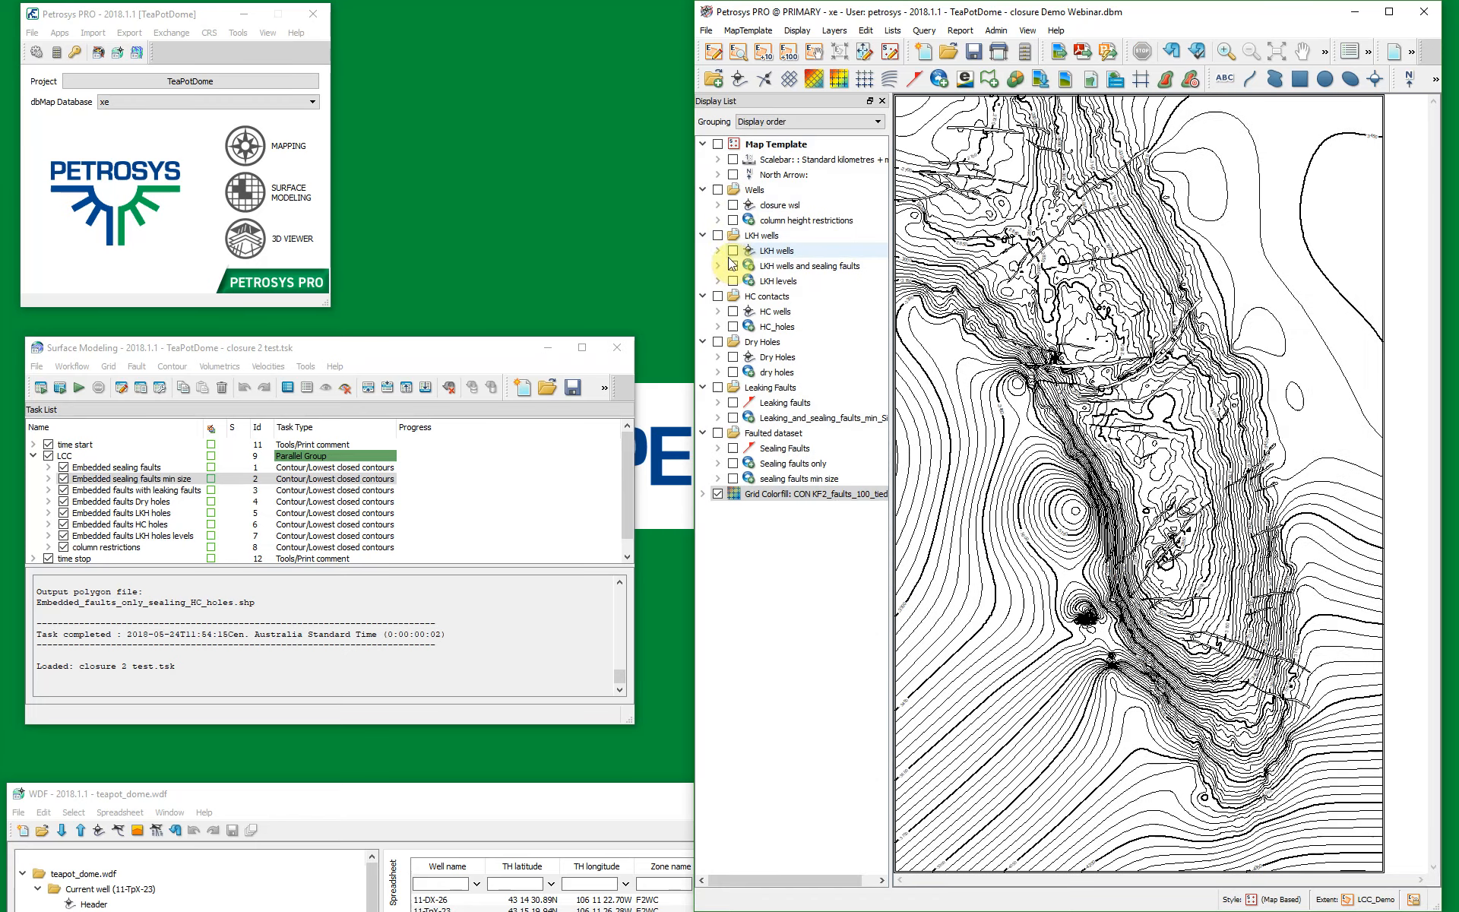
# - View the LKH wells, HC wells and Dry Holes layers on the map one at a time, hiding each again
pyautogui.click(733, 250)
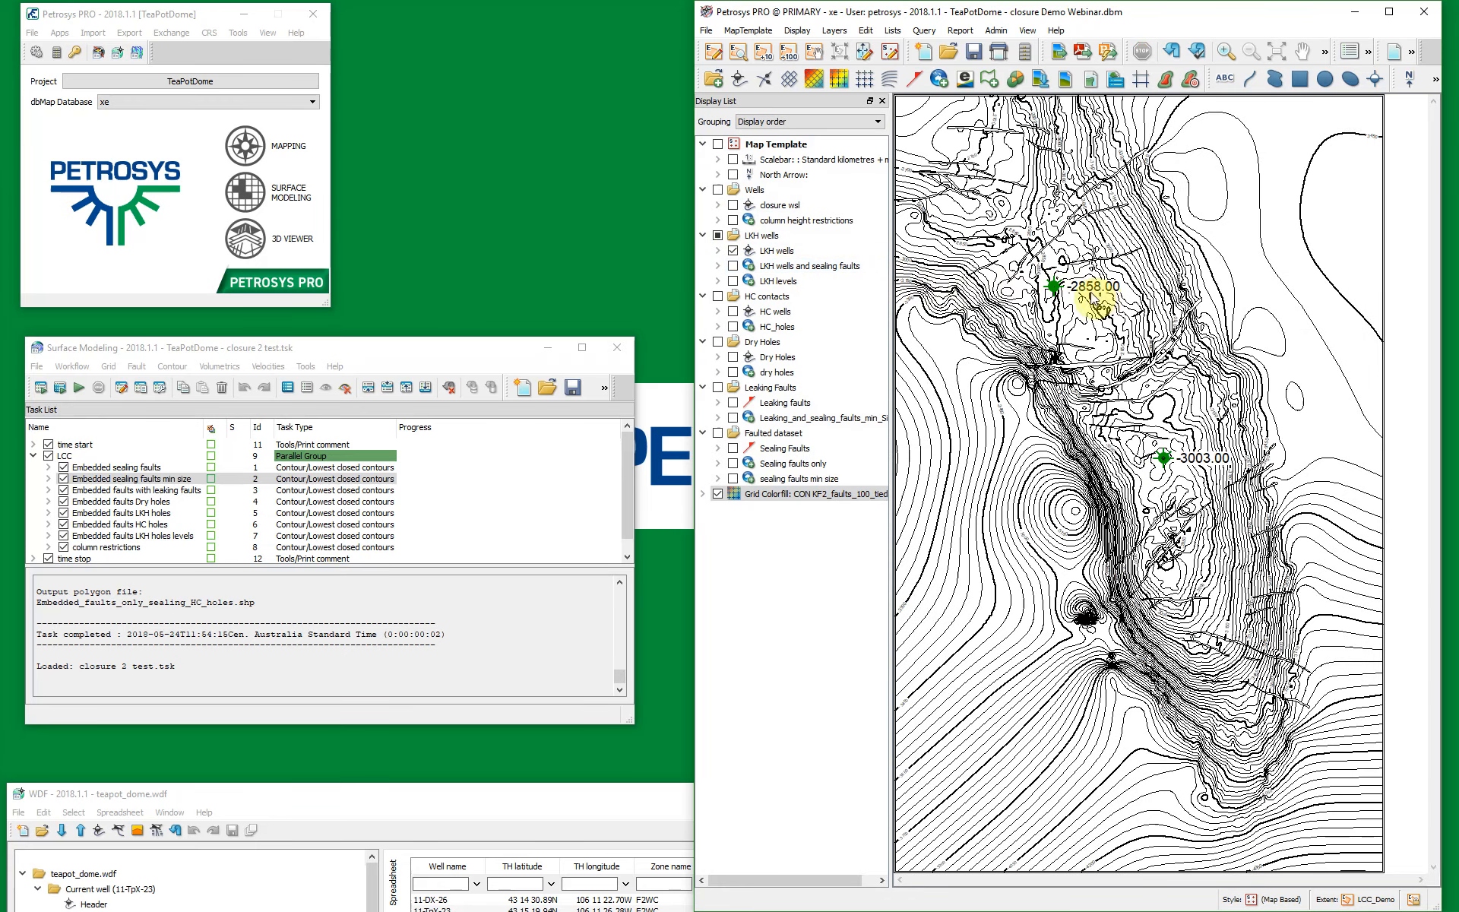
pyautogui.click(732, 250)
pyautogui.click(732, 310)
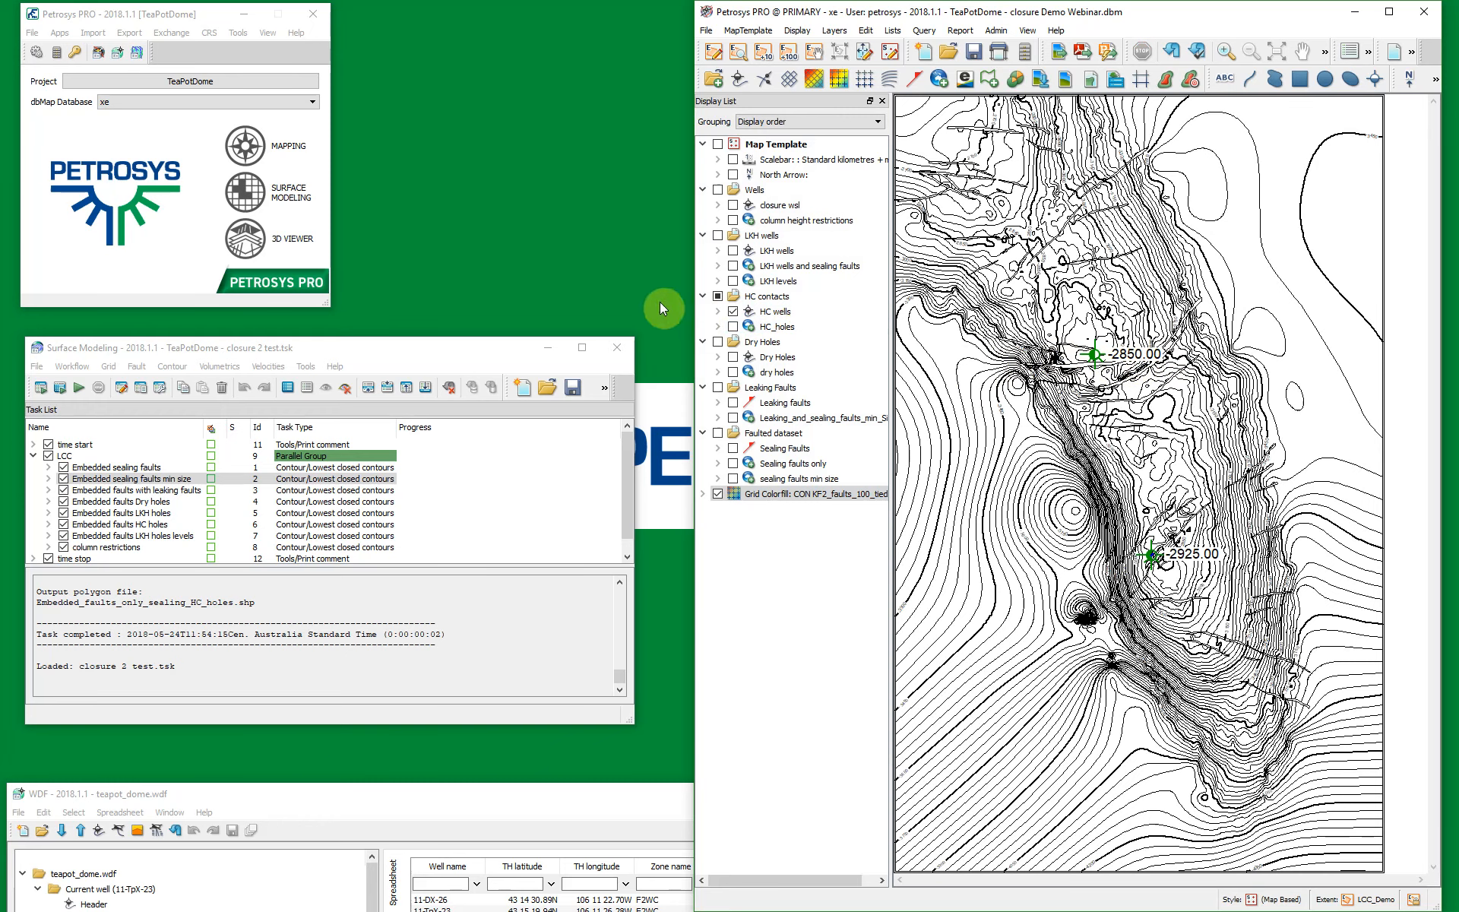
pyautogui.click(733, 311)
pyautogui.click(733, 357)
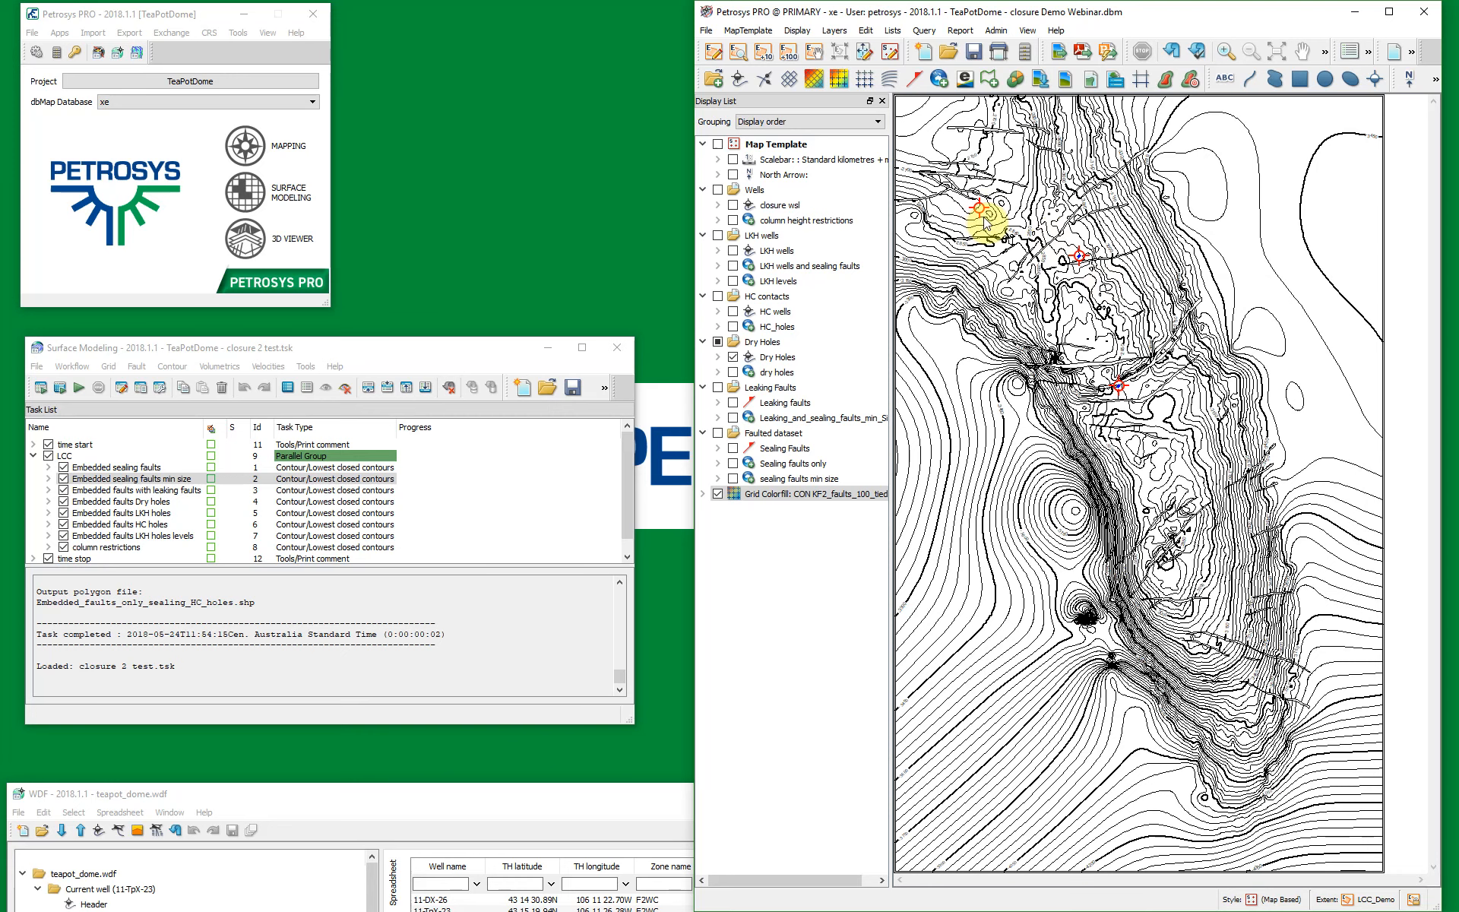
pyautogui.click(733, 357)
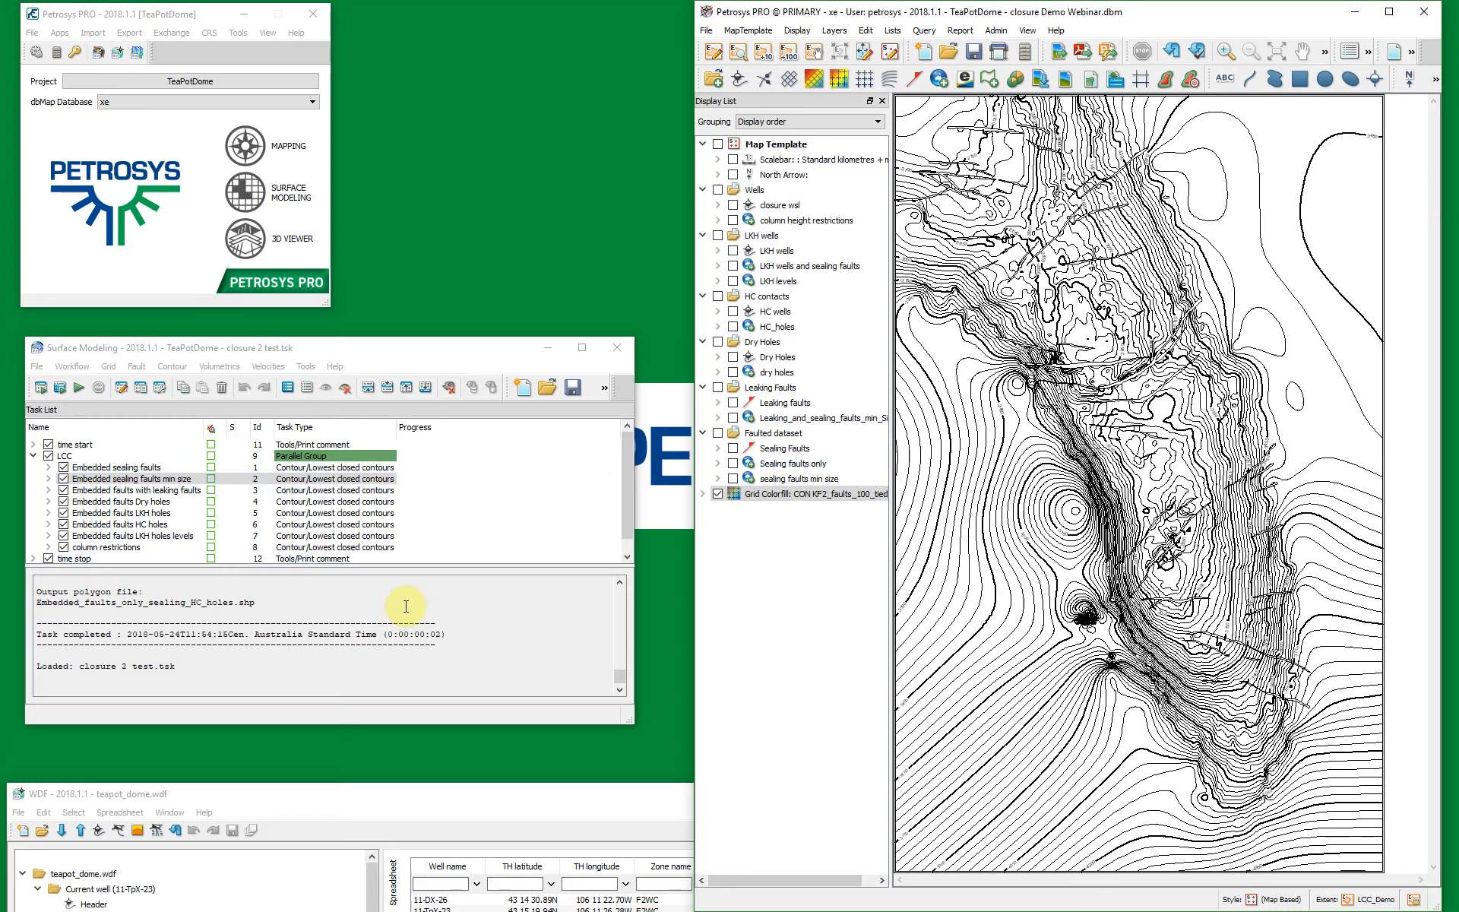
# - Review the OWC, LKH and Dry_Hole columns in the teapot_dome.wdf well spreadsheet and minimize its window
pyautogui.moveTo(389, 803); pyautogui.dragTo(431, 147)
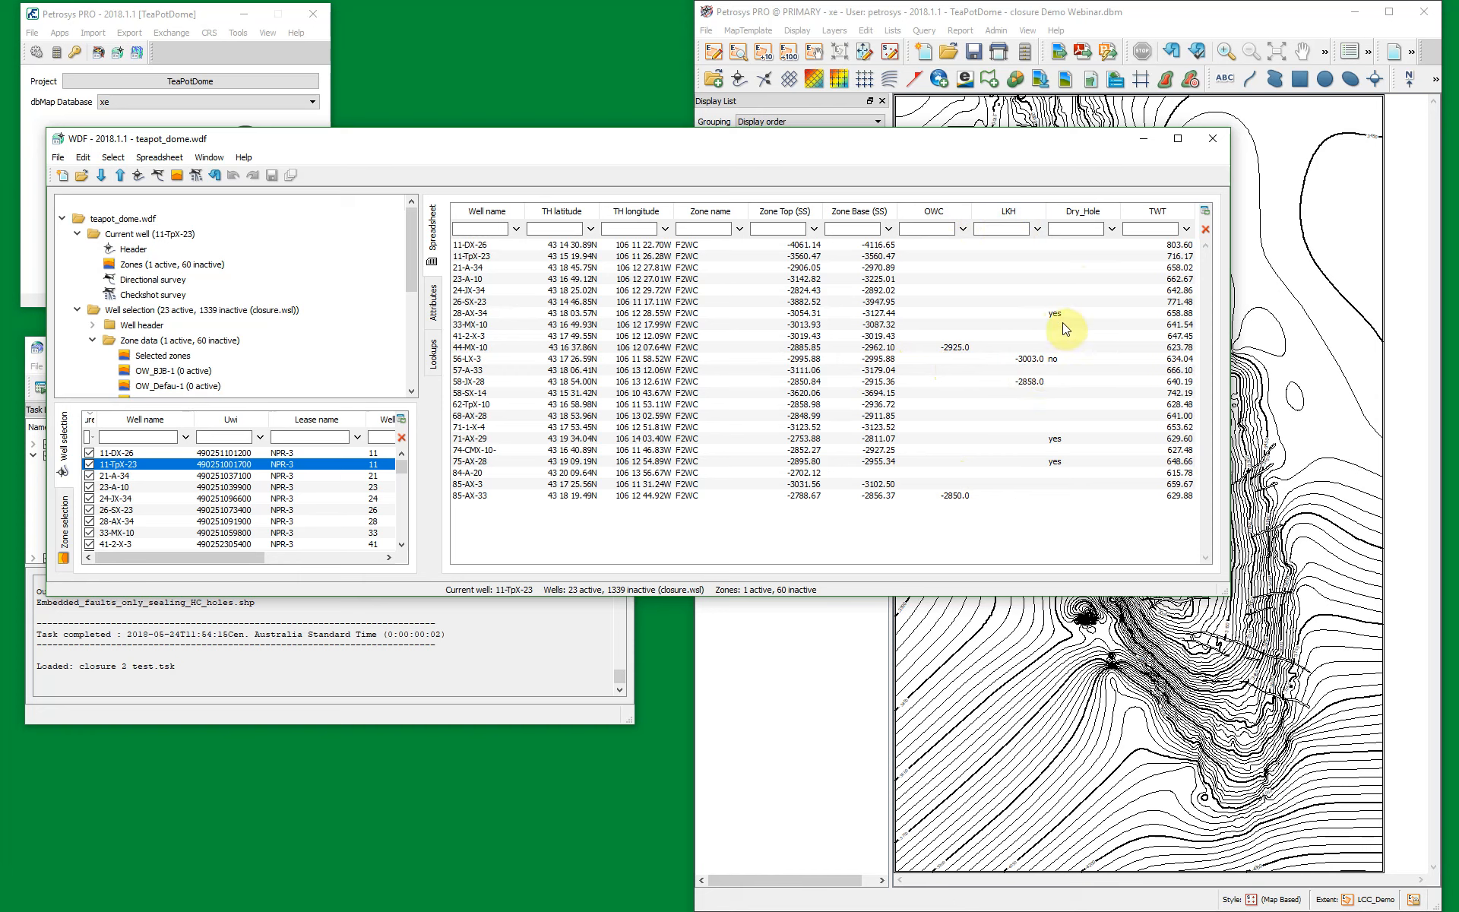
pyautogui.click(1148, 145)
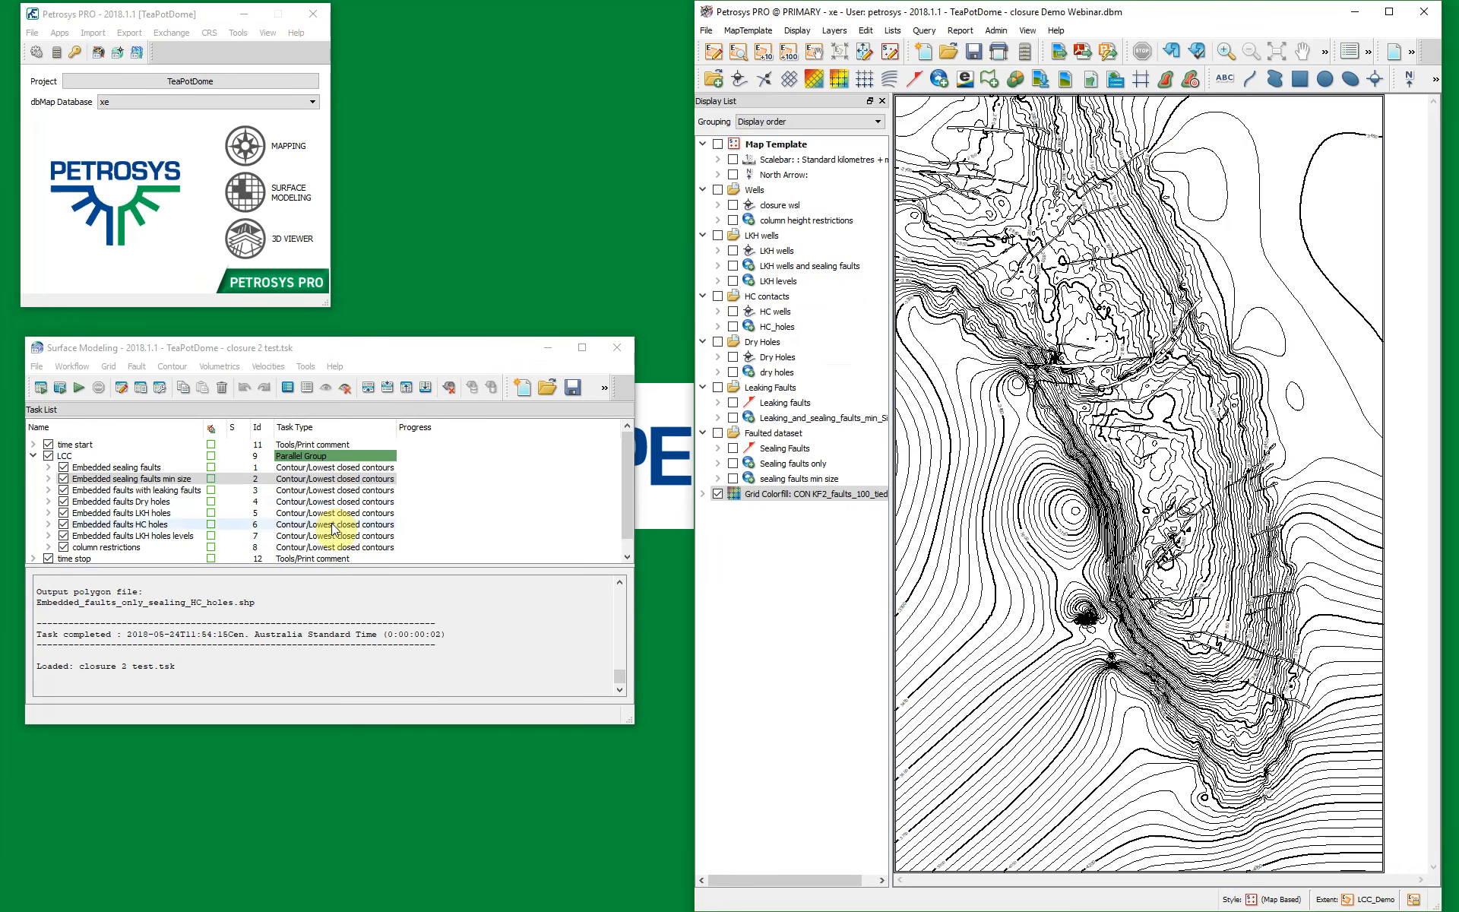
# - Look at the Embedded sealing faults task and a blank Lowest Closing Contours task, closing both without changes
pyautogui.click(126, 468)
pyautogui.doubleClick(144, 469)
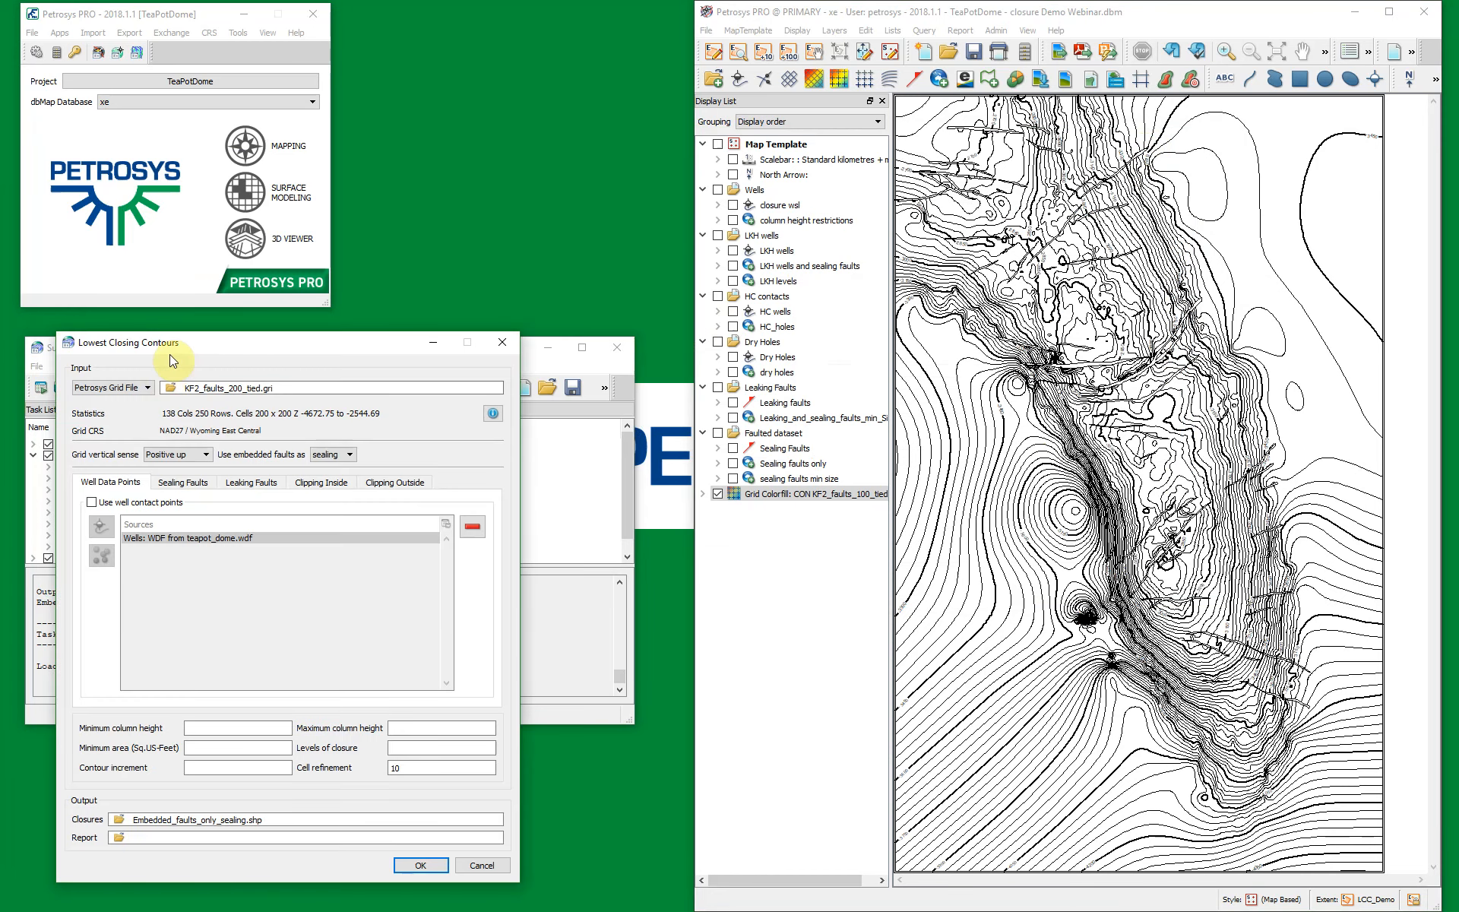
pyautogui.click(502, 342)
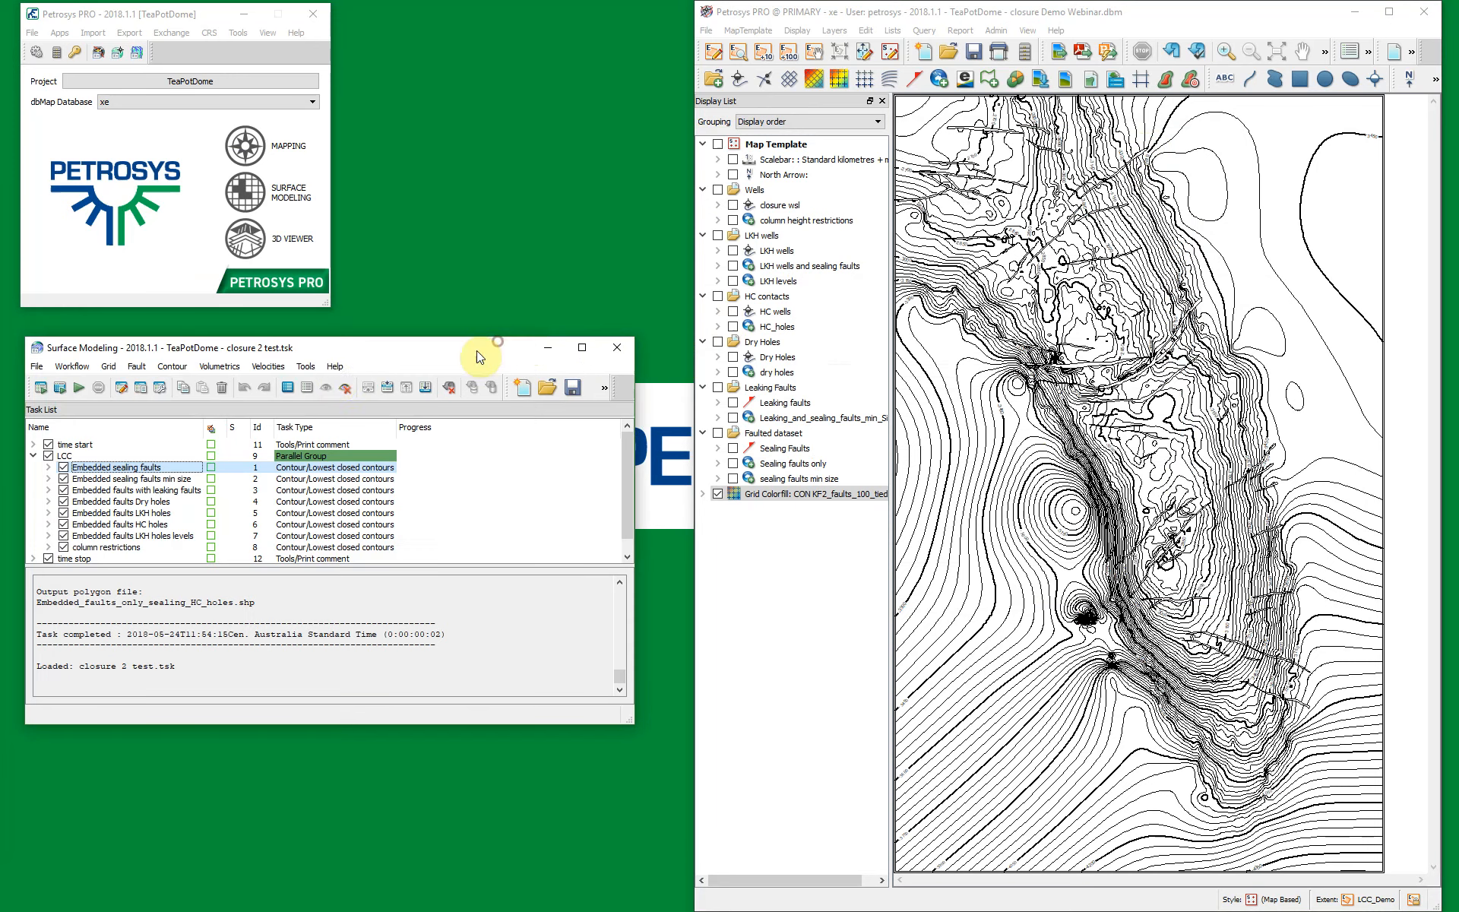
pyautogui.click(172, 368)
pyautogui.click(205, 449)
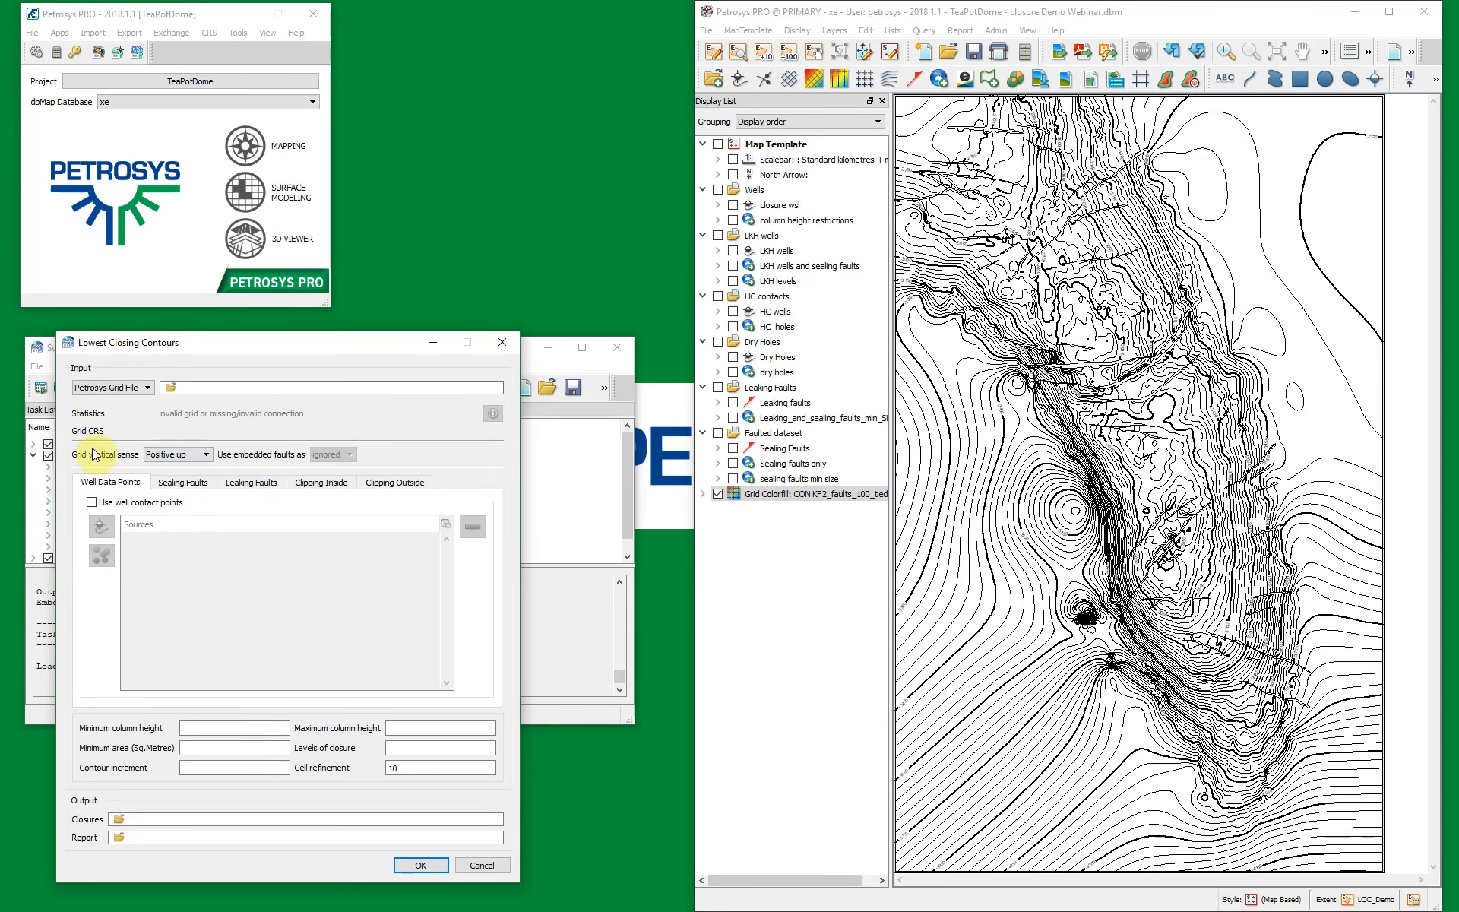
pyautogui.click(480, 864)
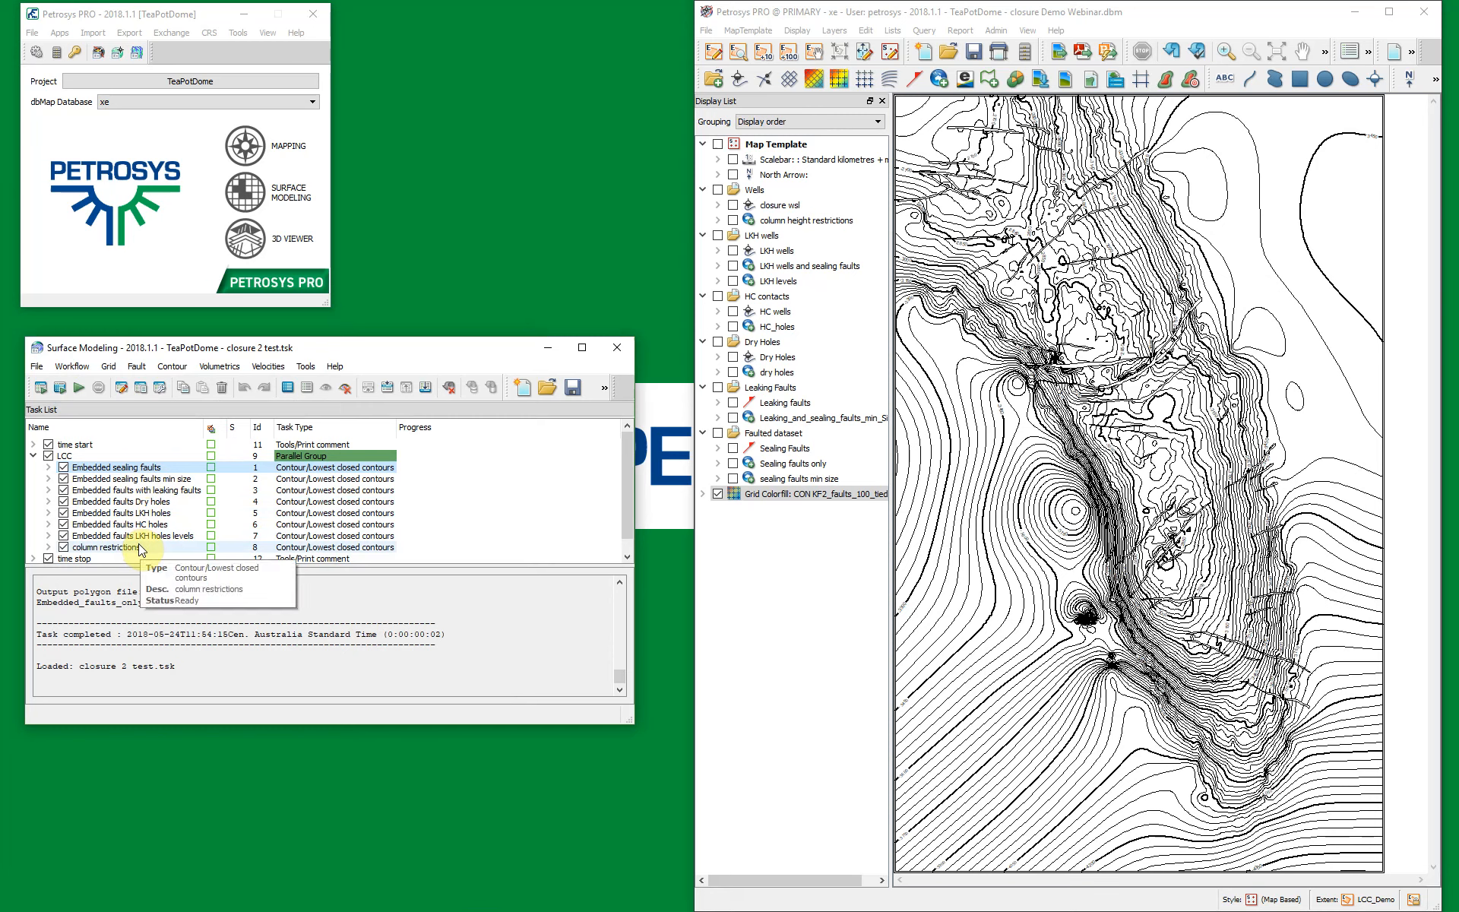
# - Review the Embedded sealing faults task's settings without changes and display only the Sealing faults only closures on the map
pyautogui.doubleClick(178, 467)
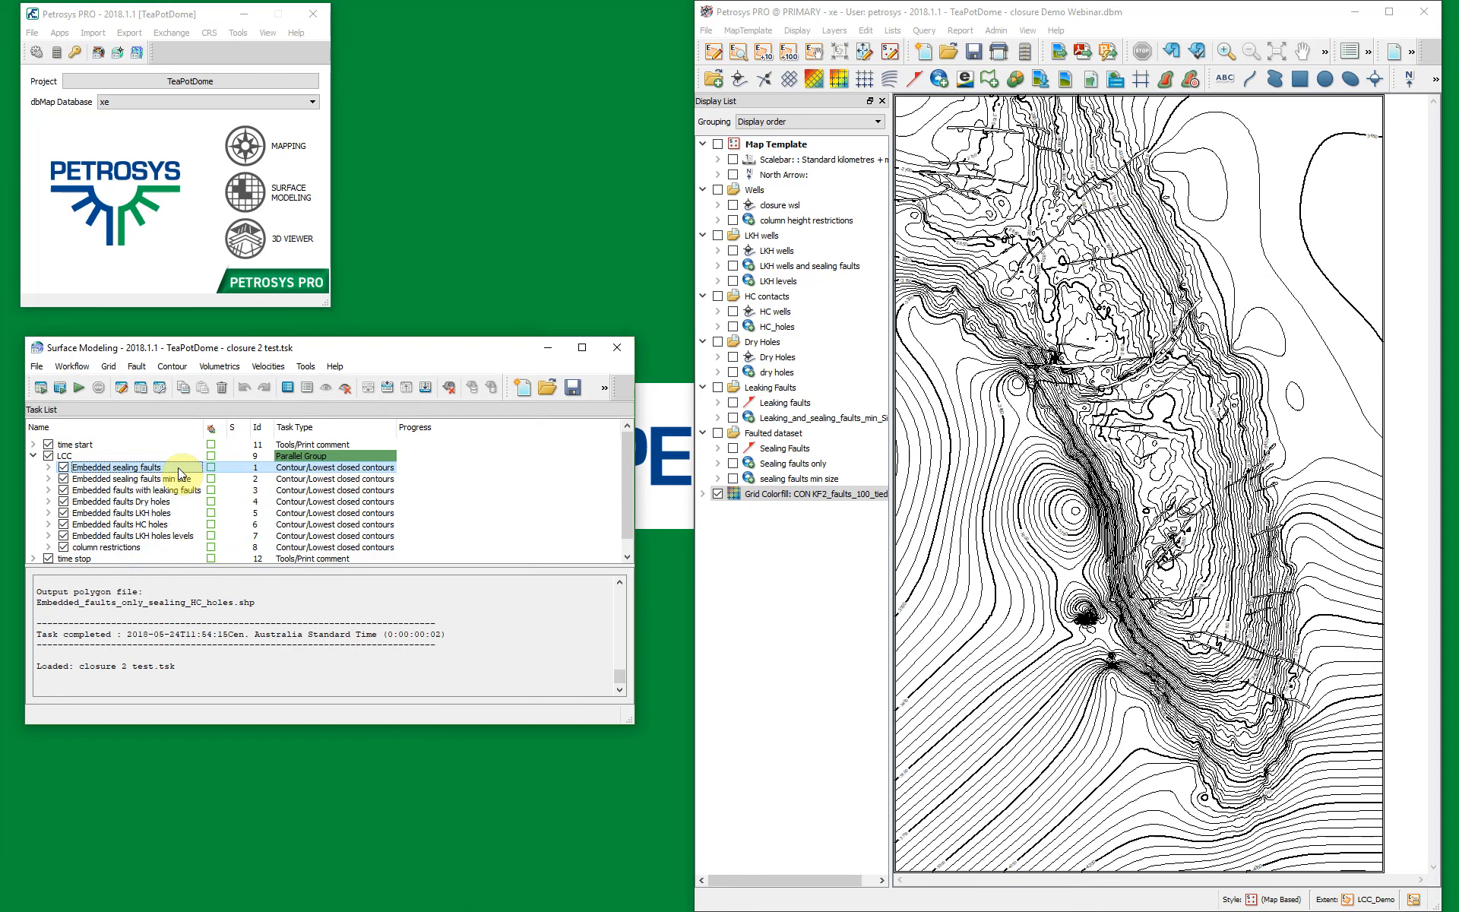
pyautogui.moveTo(240, 346); pyautogui.dragTo(530, 139)
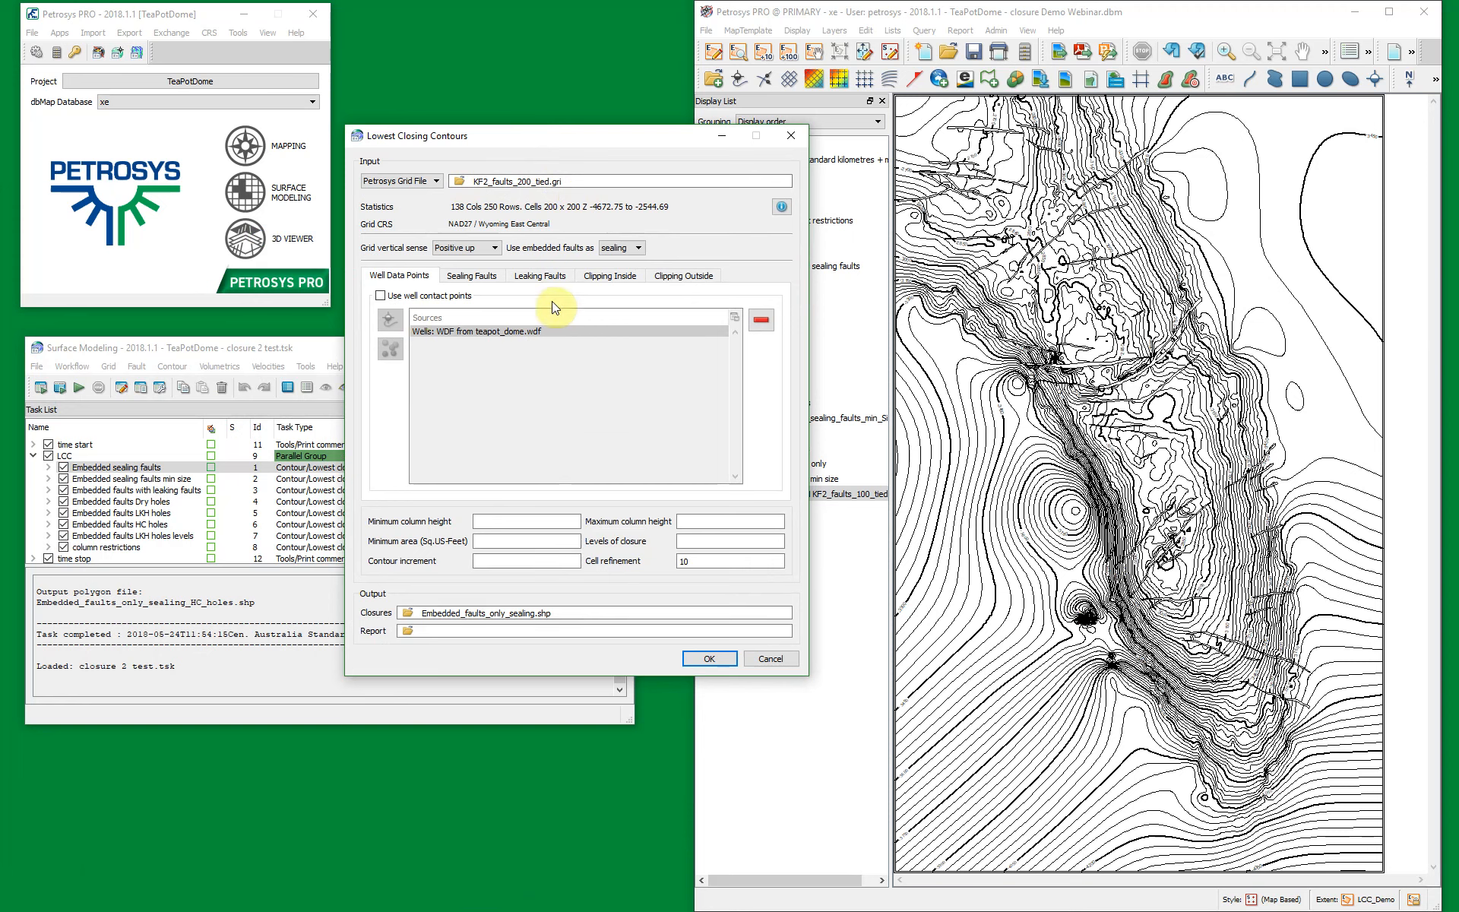
pyautogui.click(688, 541)
pyautogui.click(770, 658)
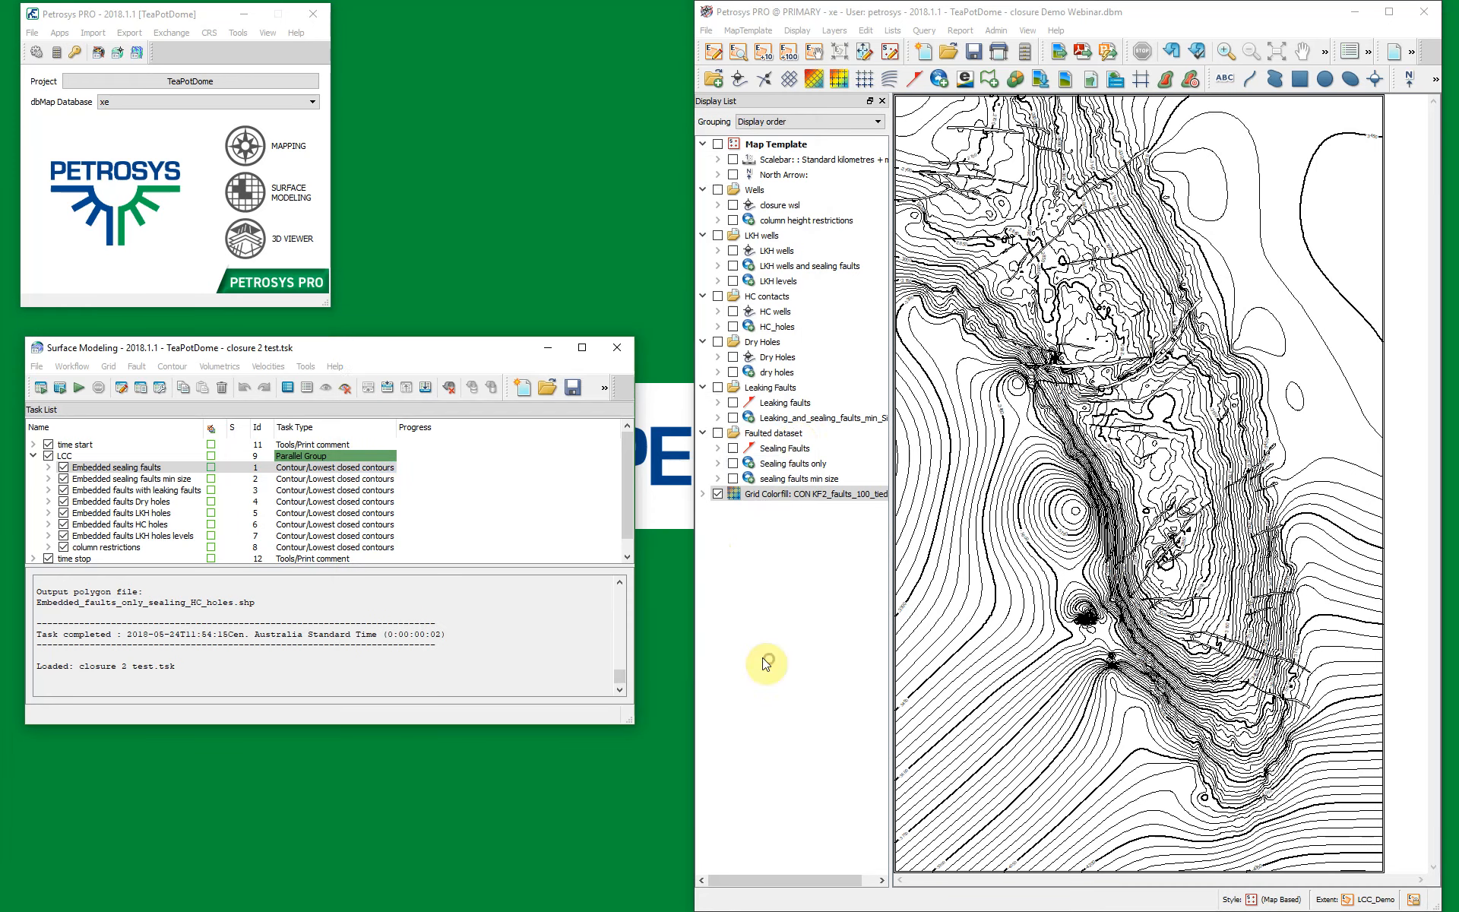
pyautogui.click(732, 478)
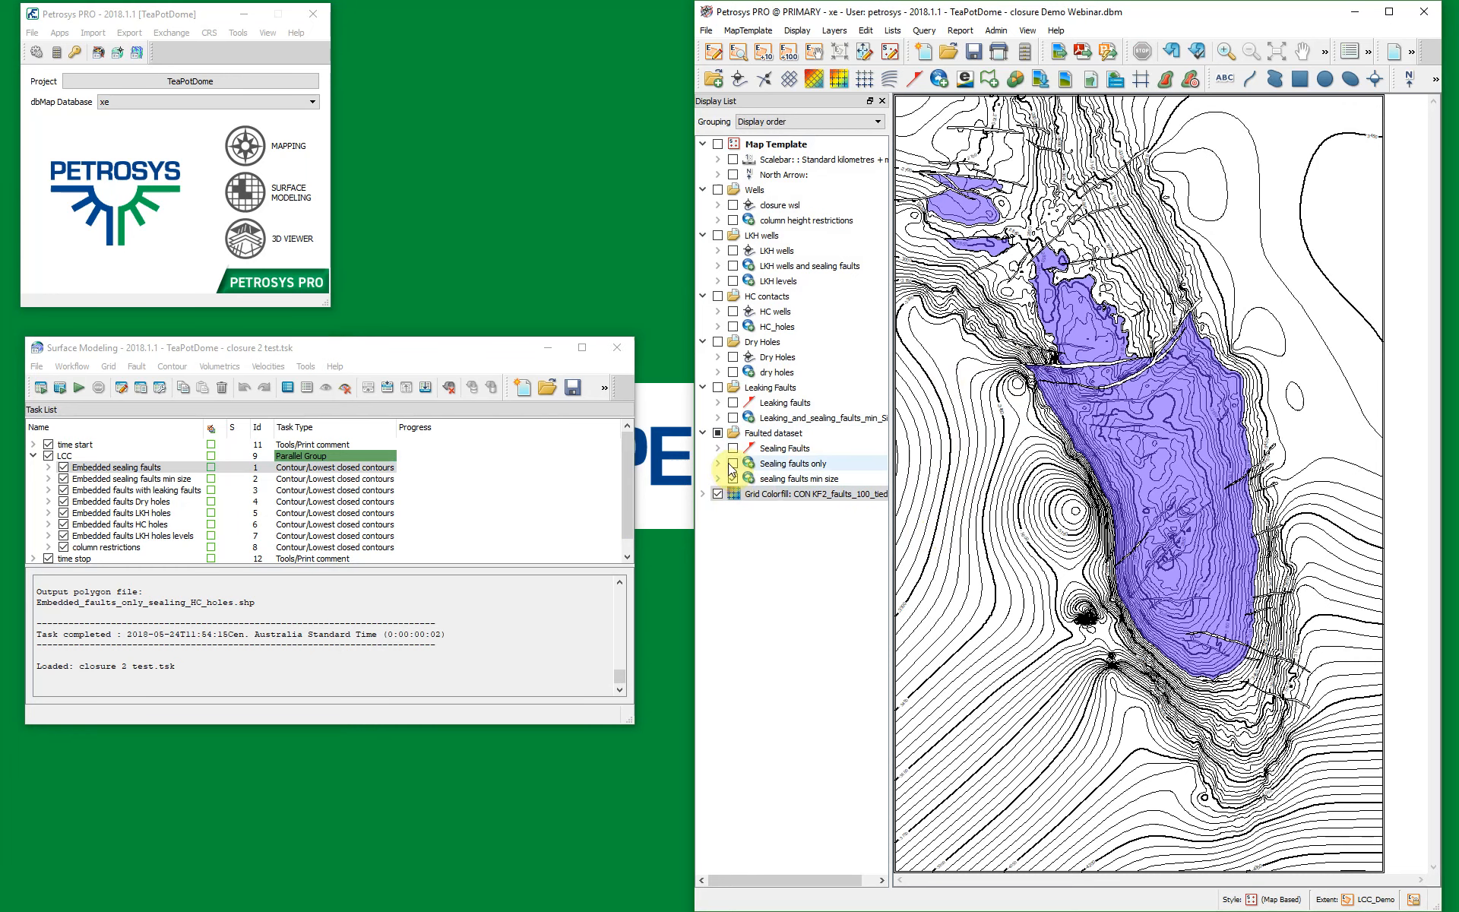
pyautogui.click(728, 493)
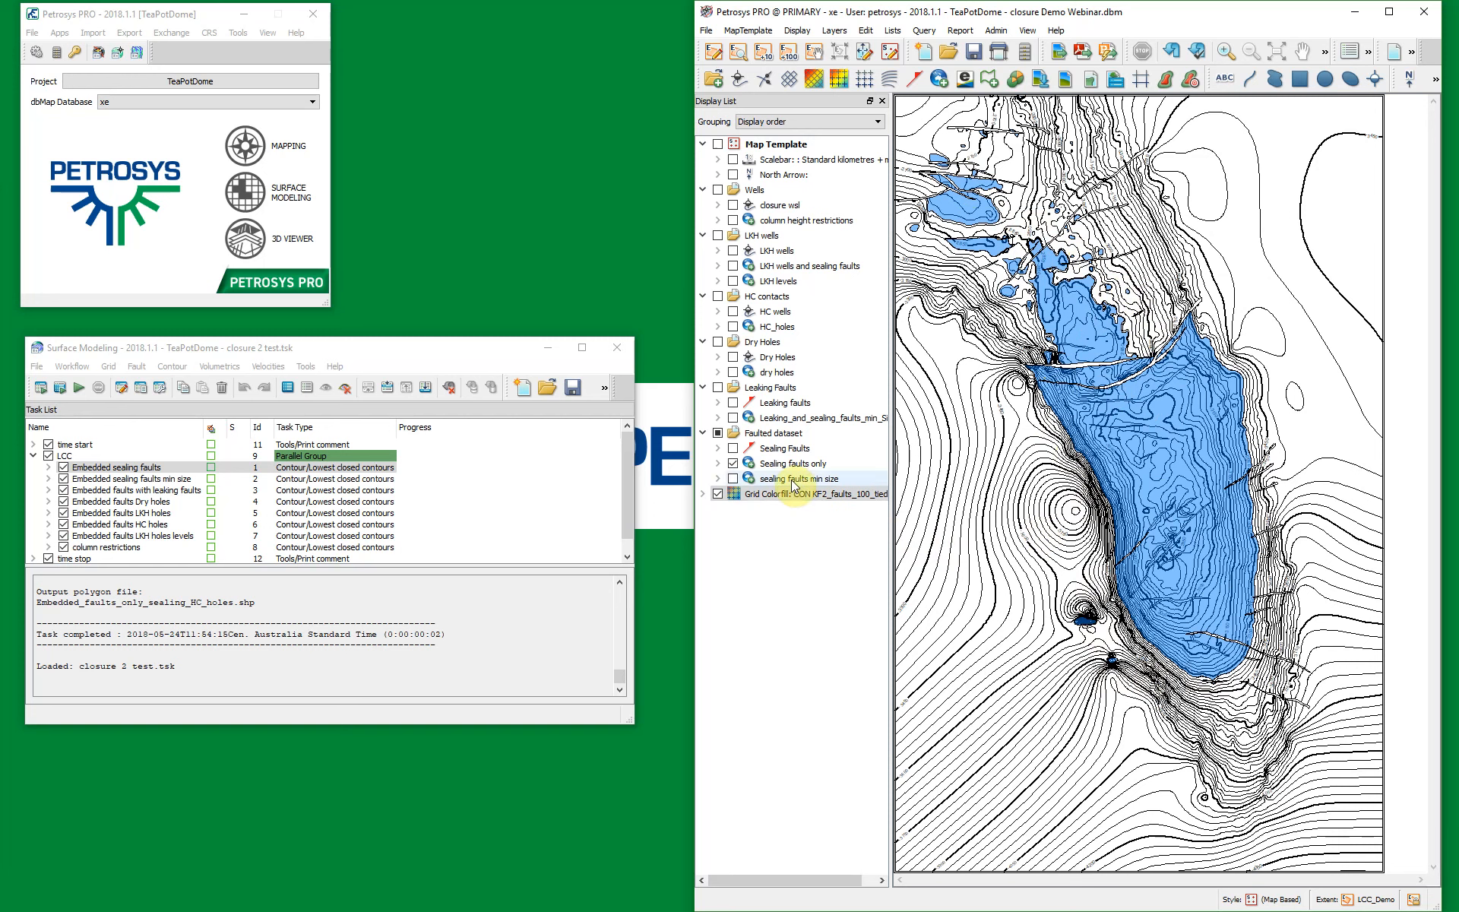
# - Check the minimum area in the Embedded sealing faults min size task and show its closures instead of the Sealing faults only ones
pyautogui.doubleClick(167, 480)
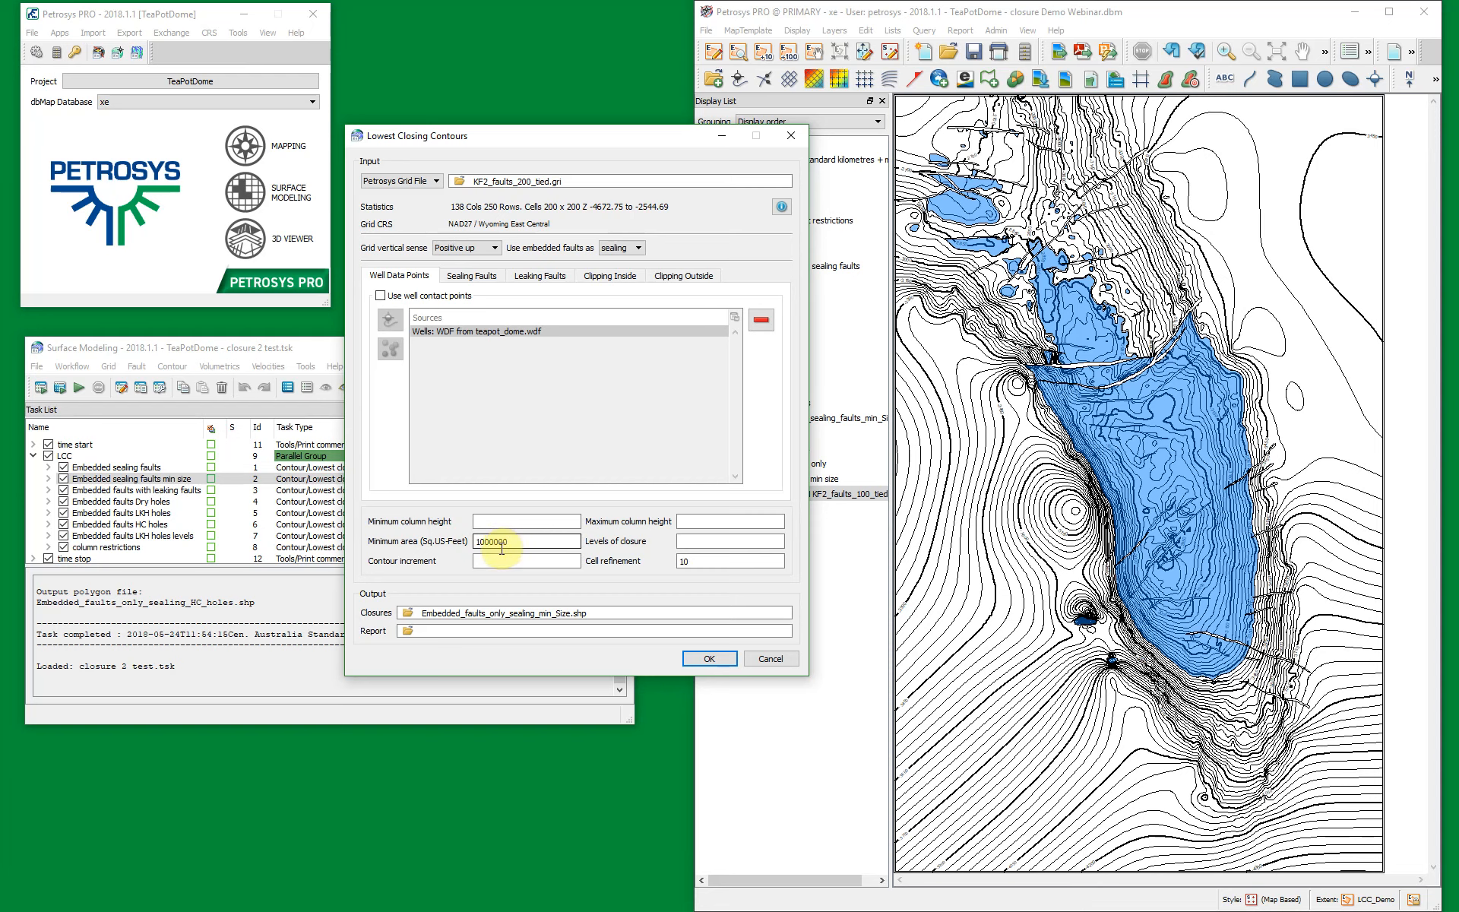
pyautogui.click(767, 660)
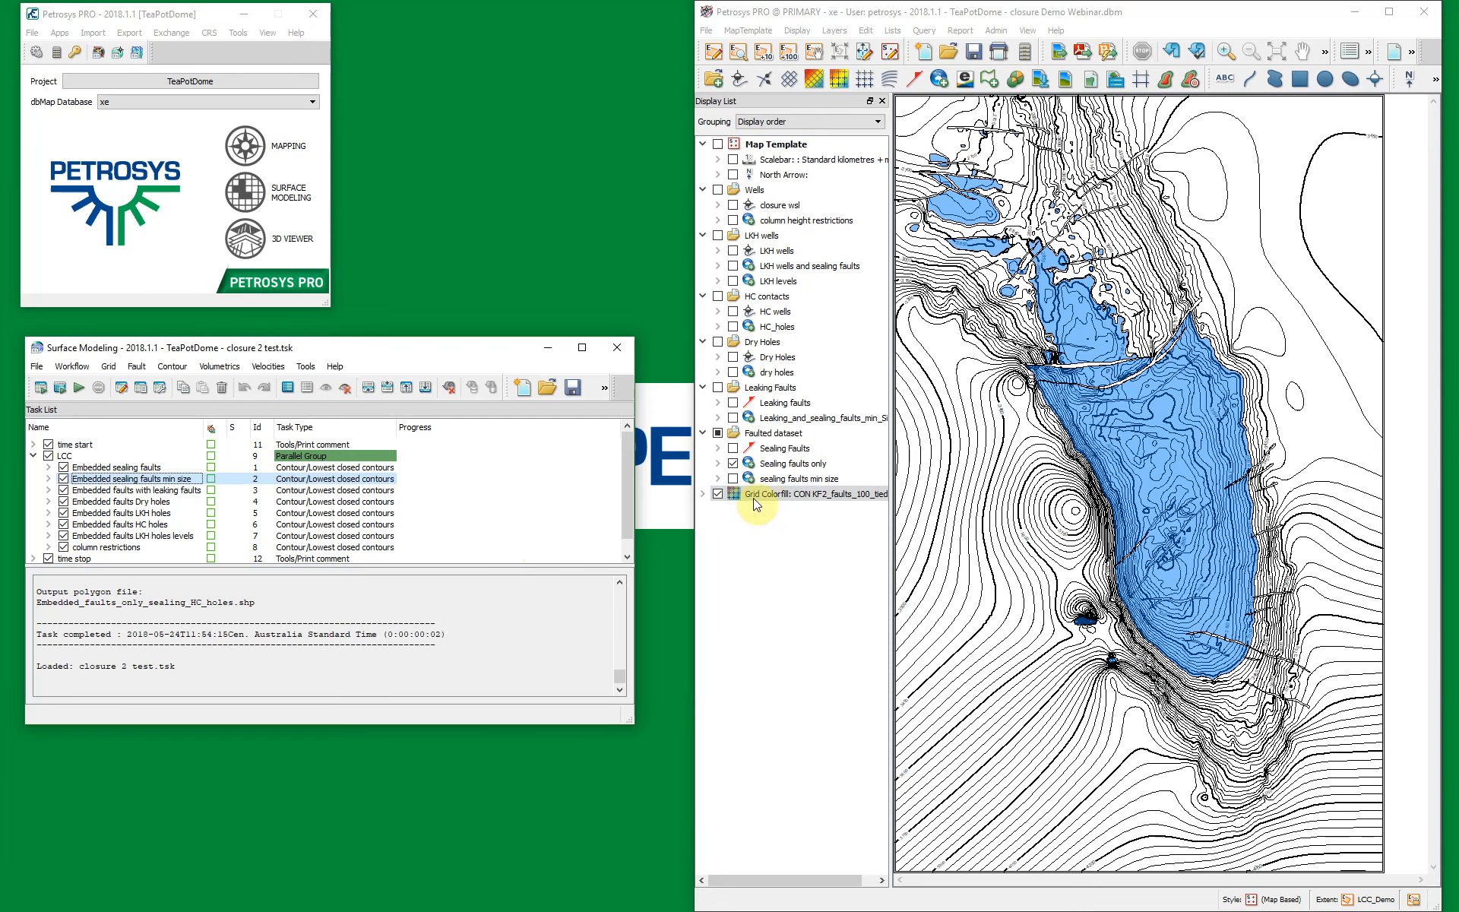
pyautogui.click(734, 478)
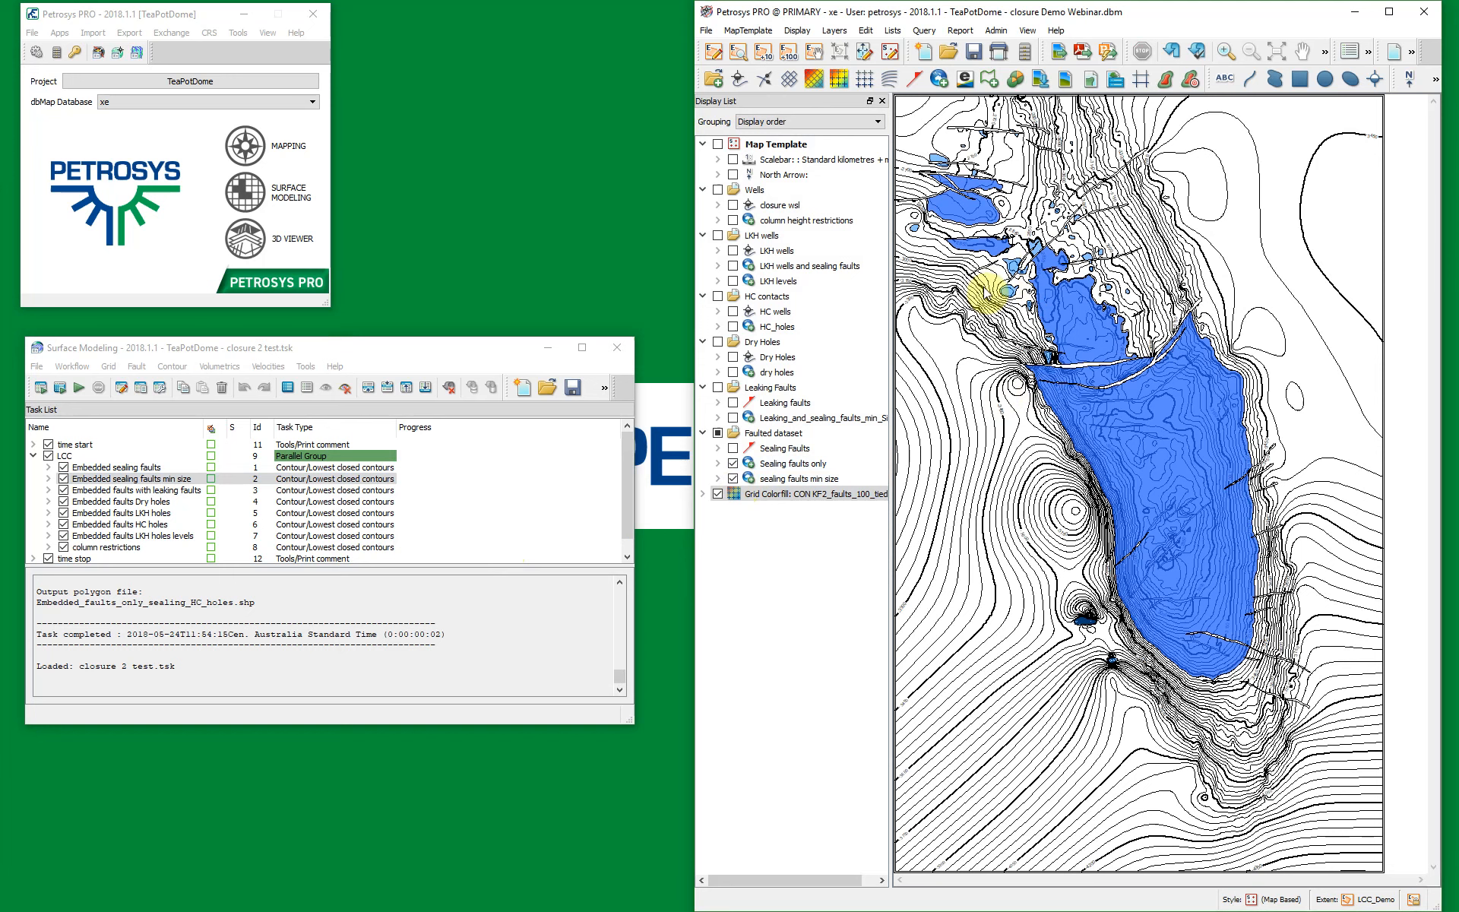
pyautogui.click(733, 462)
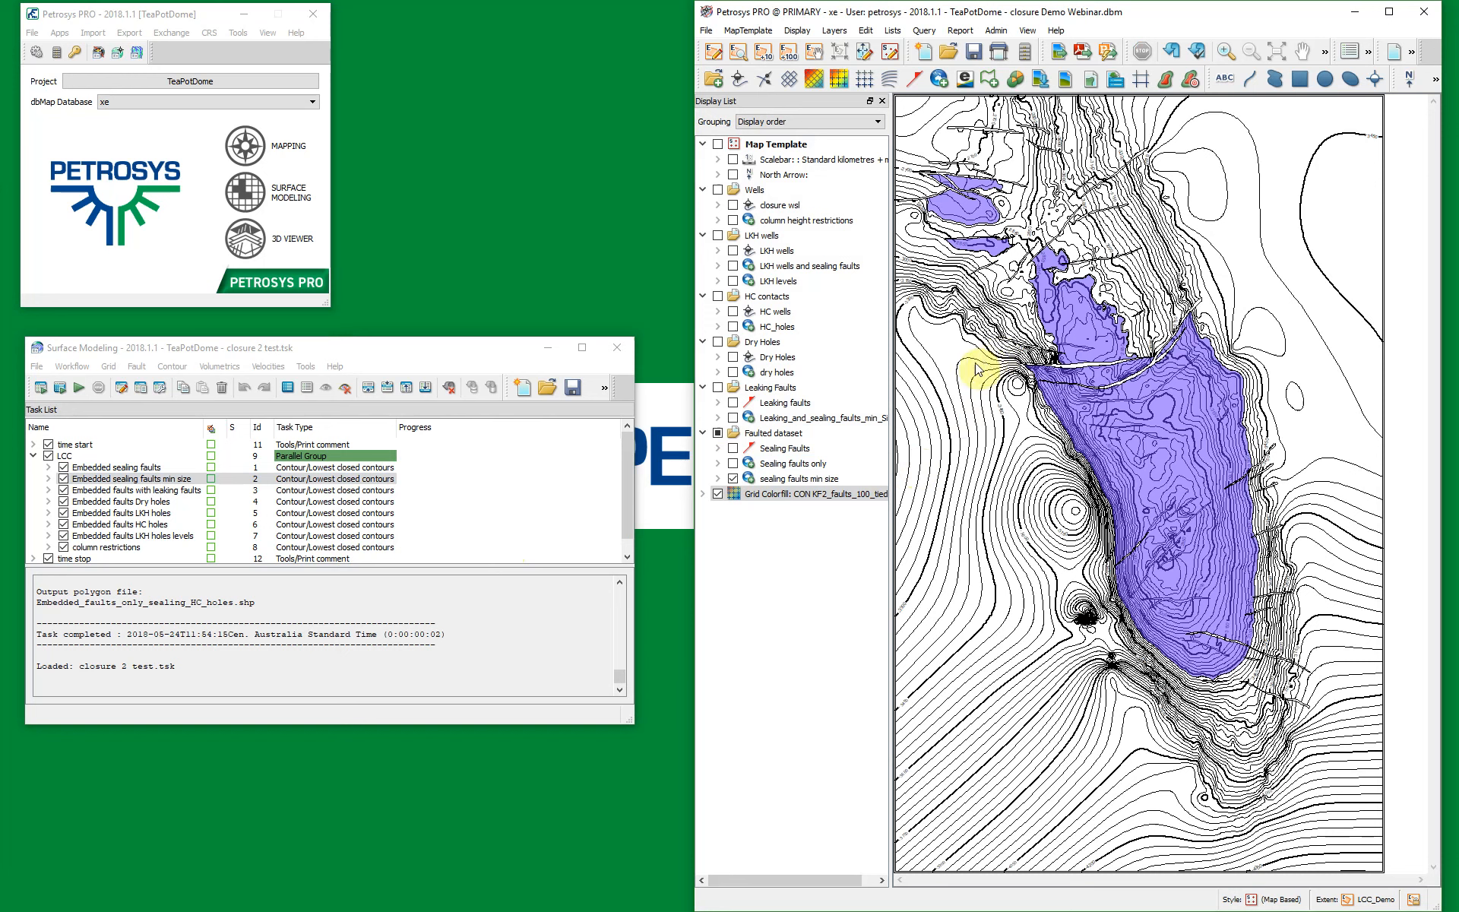
# - Review the leaking faults source, minimum area and contour increment of the Embedded faults with leaking faults task, then cancel
pyautogui.click(169, 492)
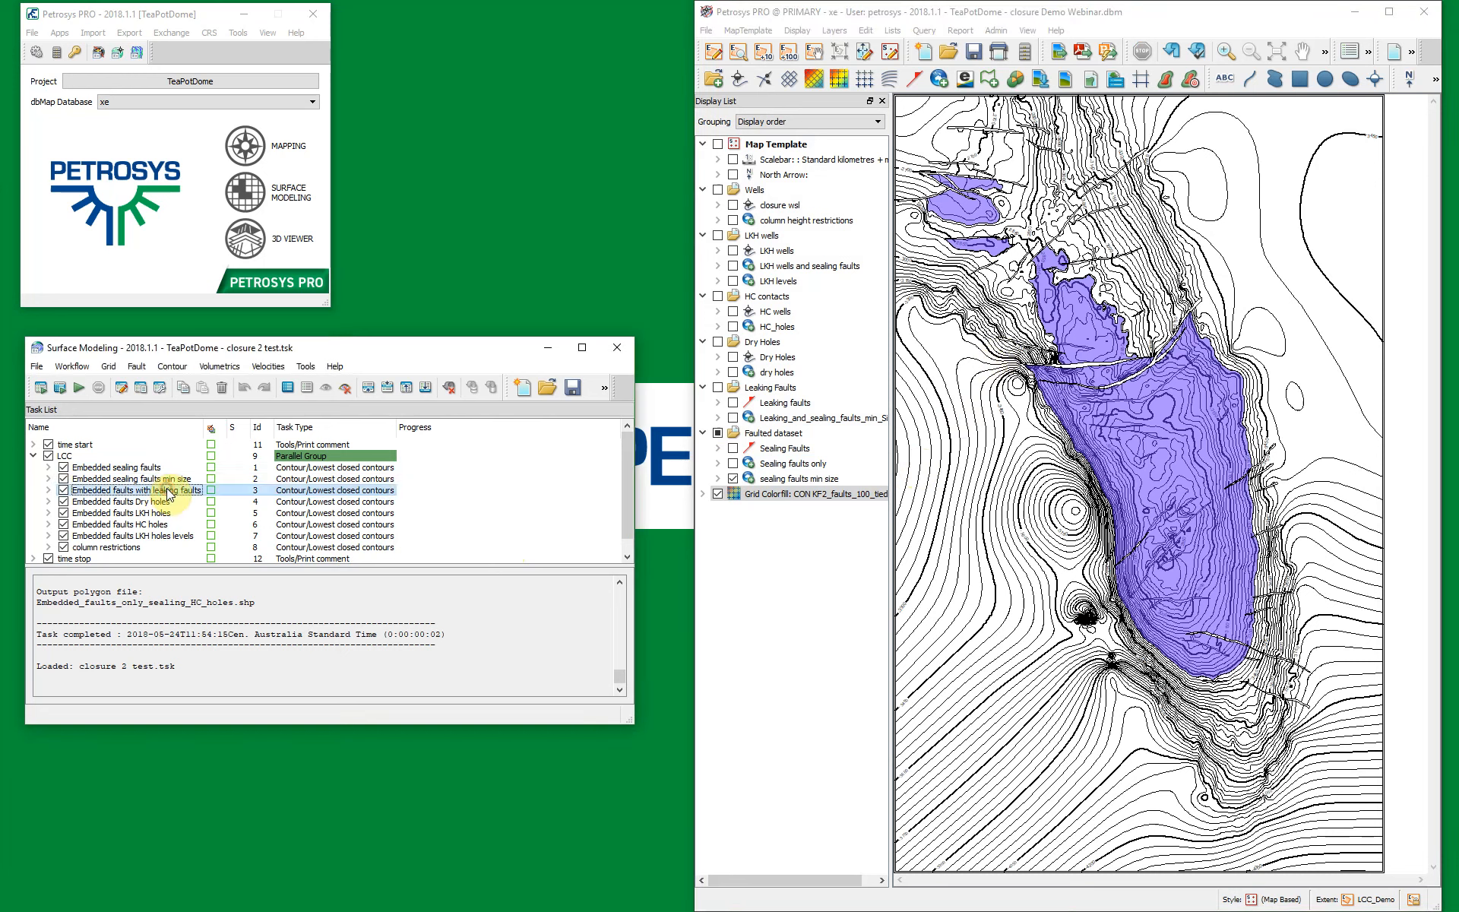
pyautogui.doubleClick(169, 492)
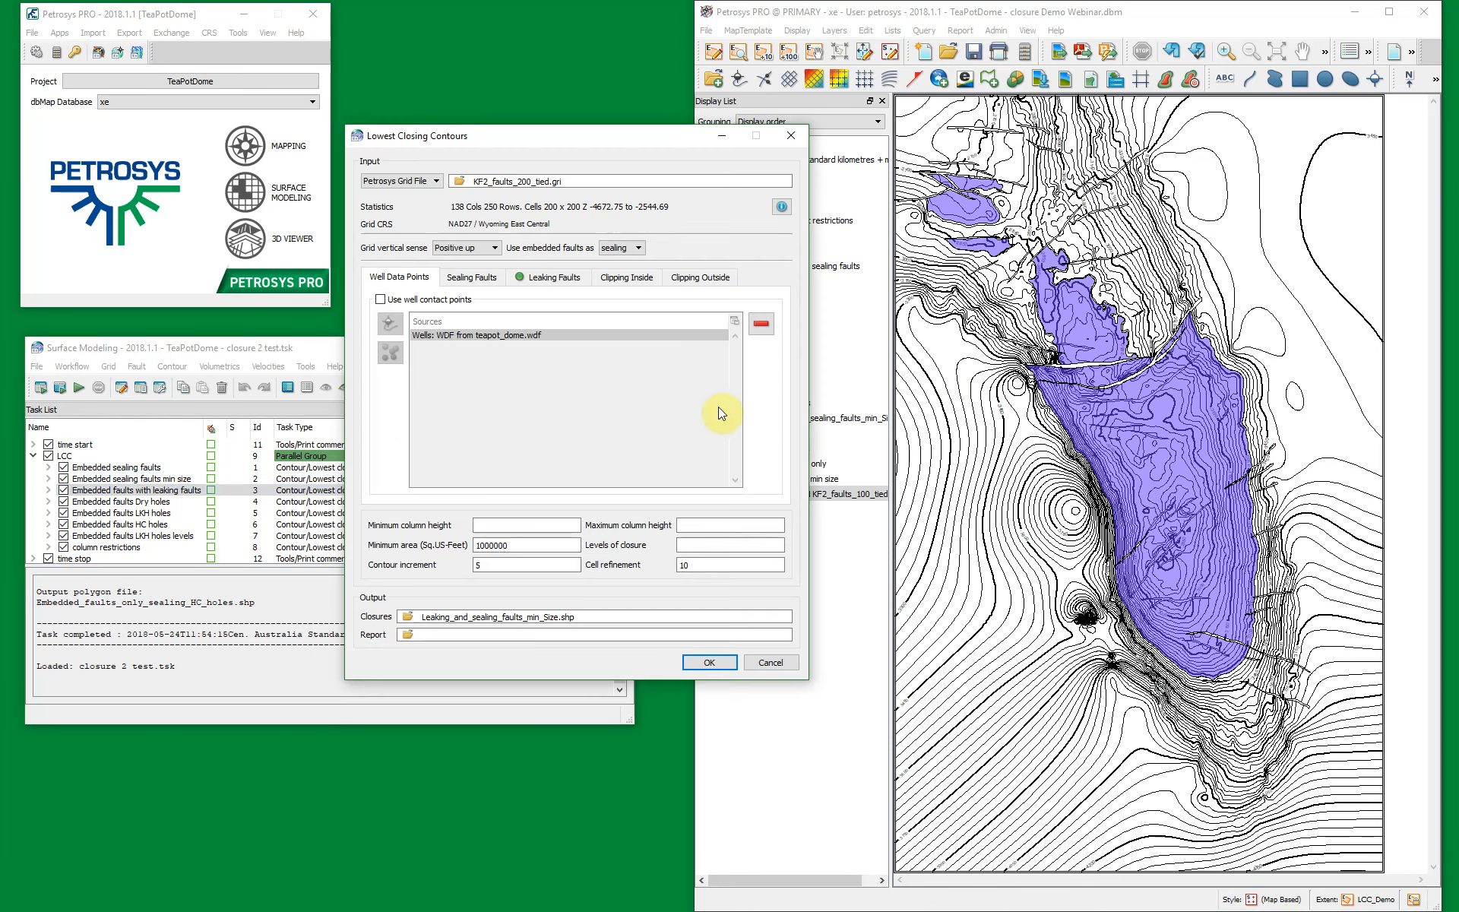
pyautogui.click(552, 284)
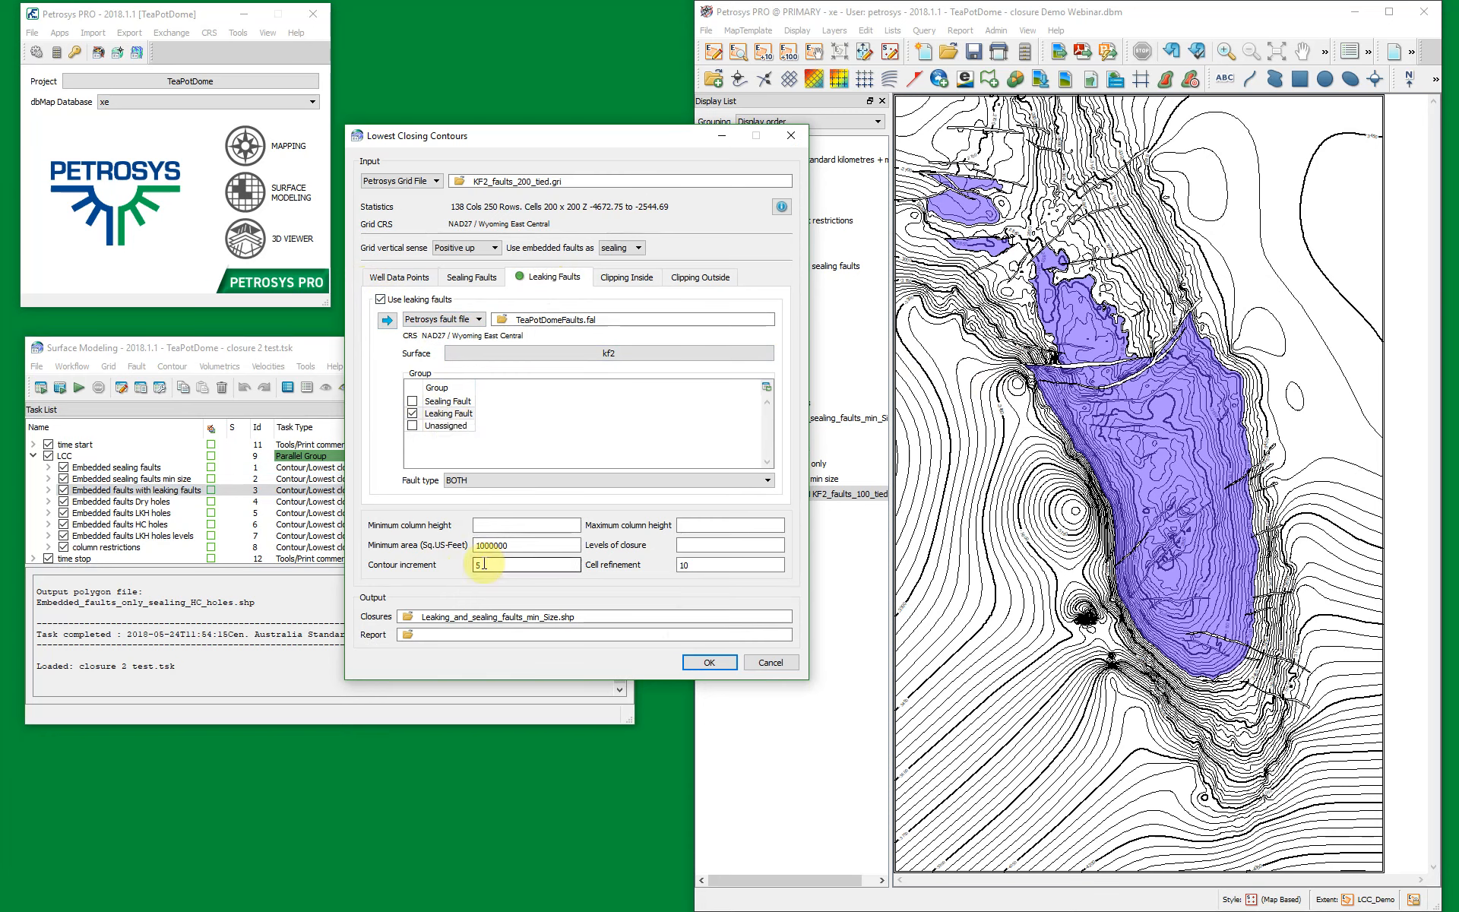
pyautogui.click(484, 544)
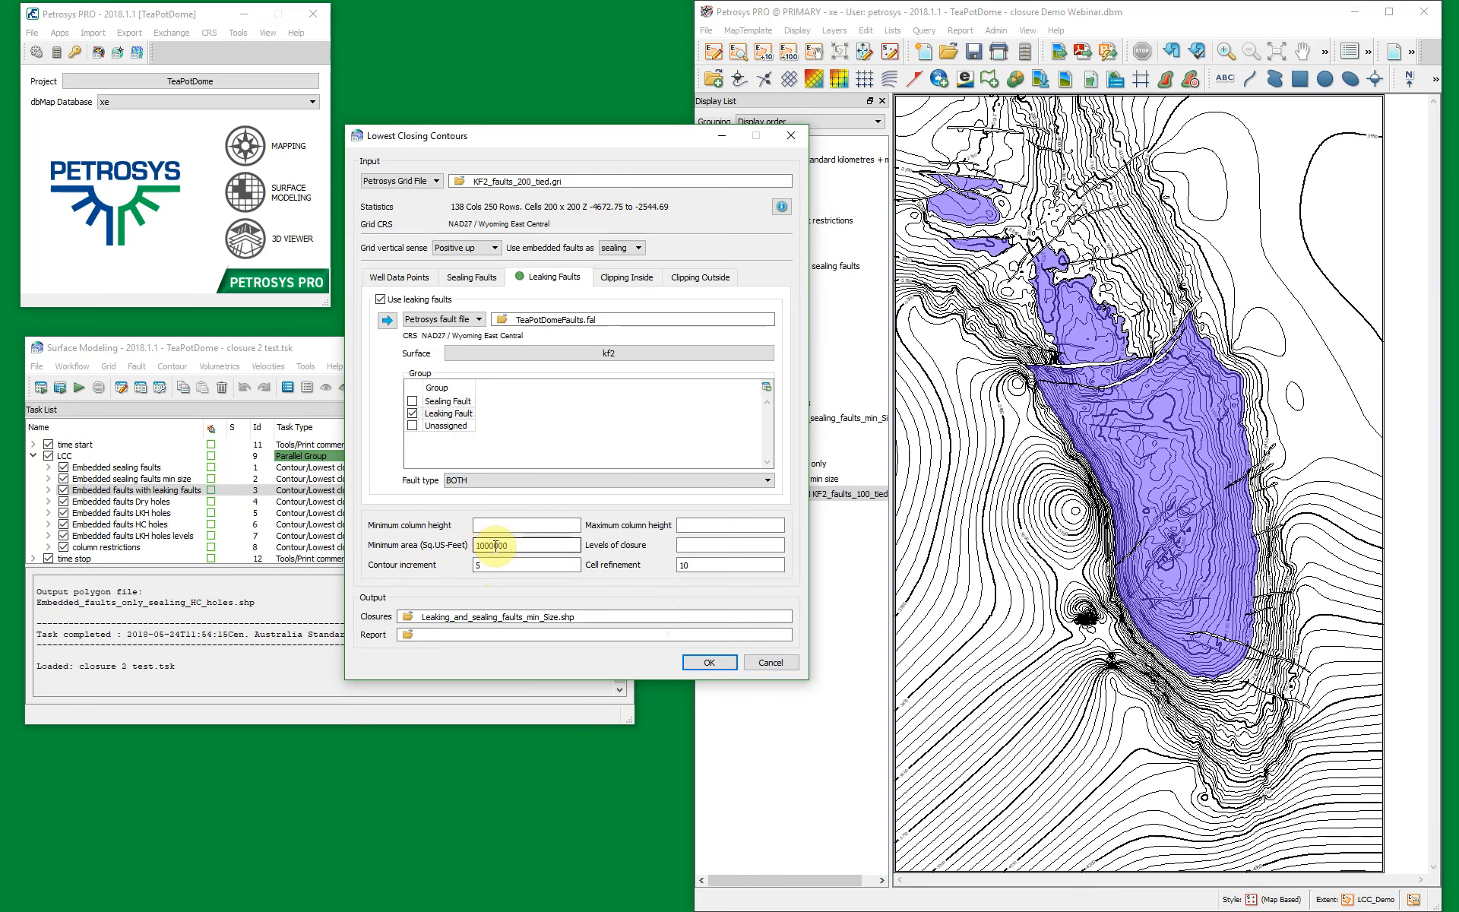
pyautogui.click(772, 663)
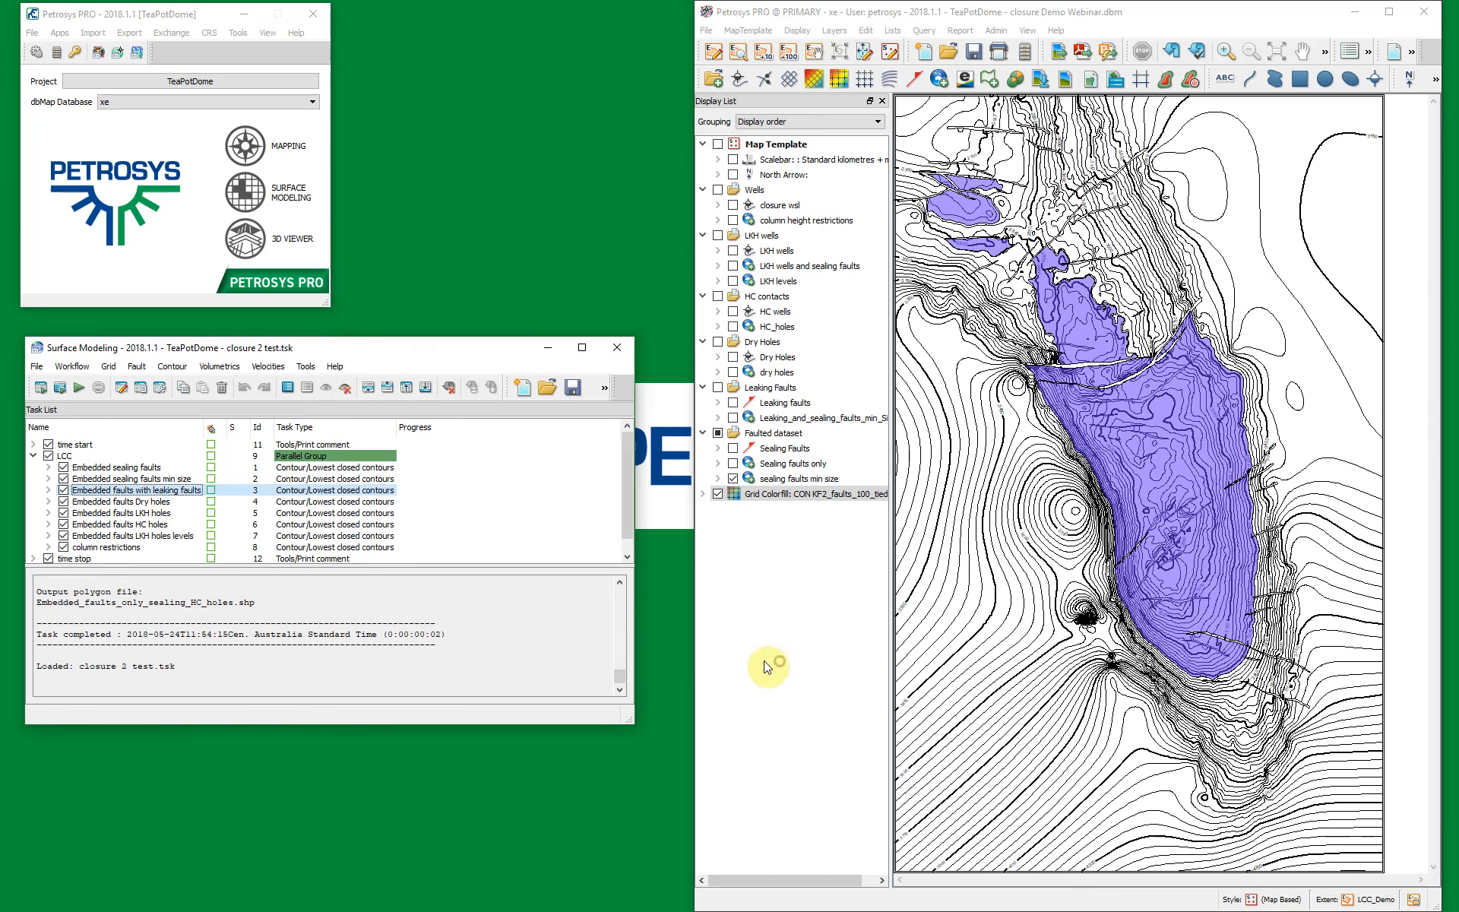
# - Display the leaking and sealing fault closures with the leaking faults, hide the sealing faults min size layer, and inspect the closures up close
pyautogui.click(731, 418)
pyautogui.click(733, 478)
pyautogui.click(733, 402)
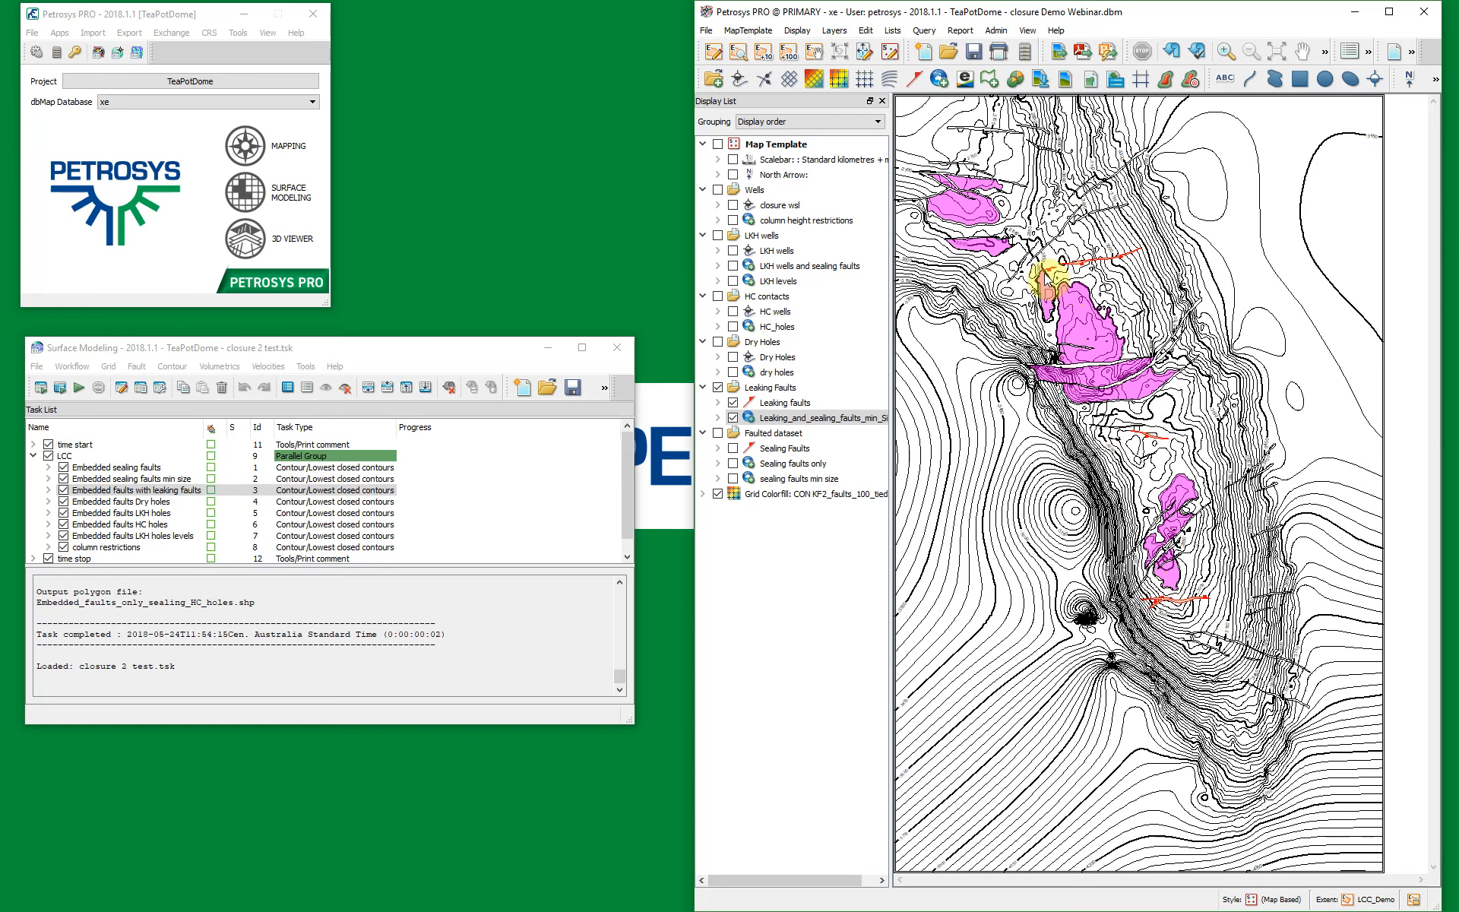
pyautogui.scroll(3, 1044, 273)
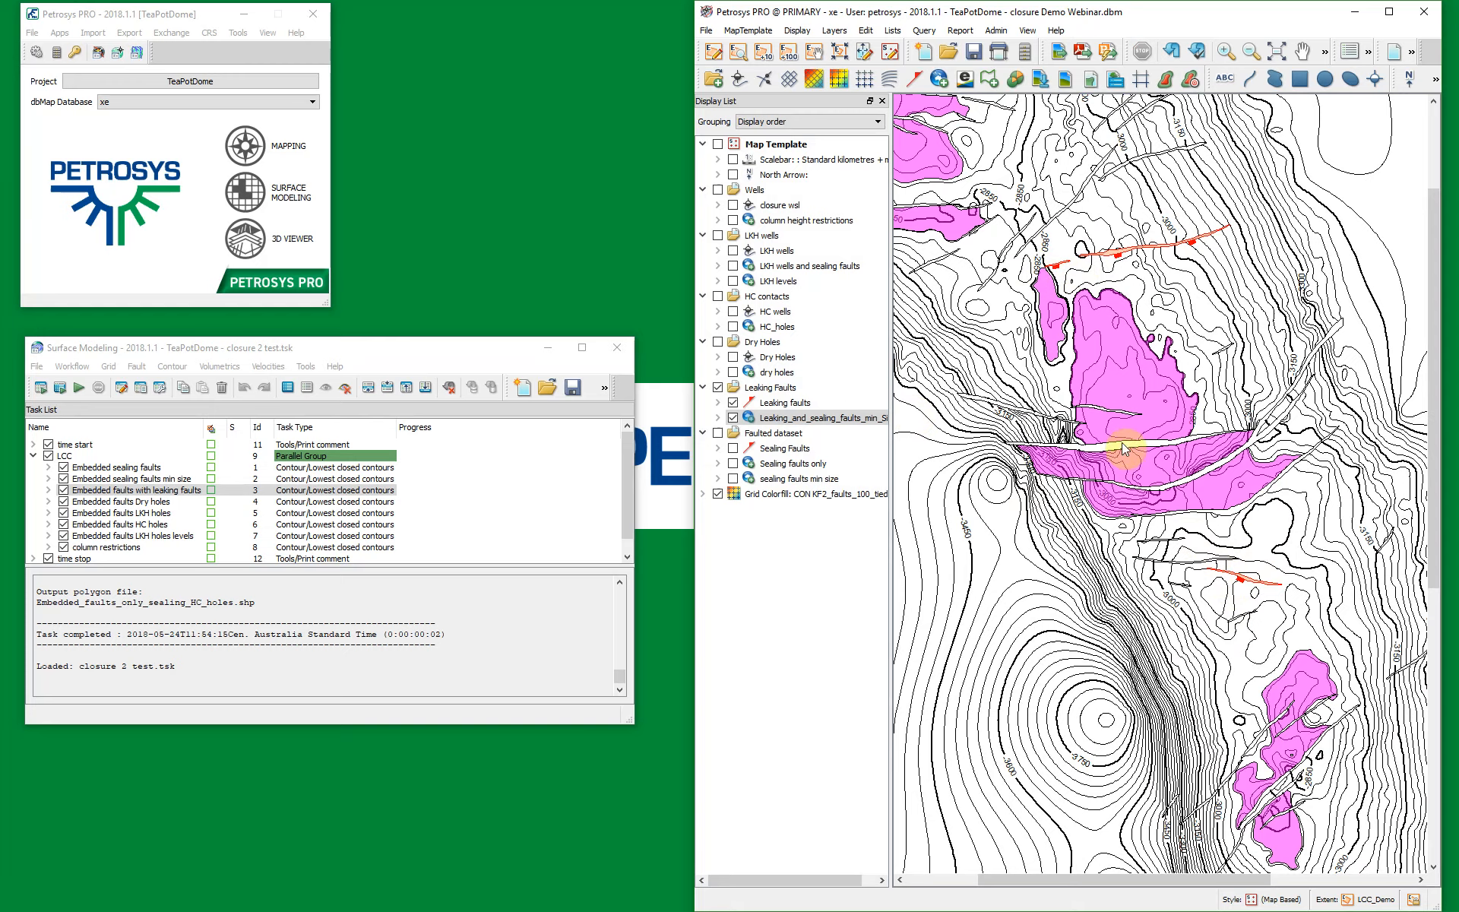
pyautogui.scroll(-2, 1124, 444)
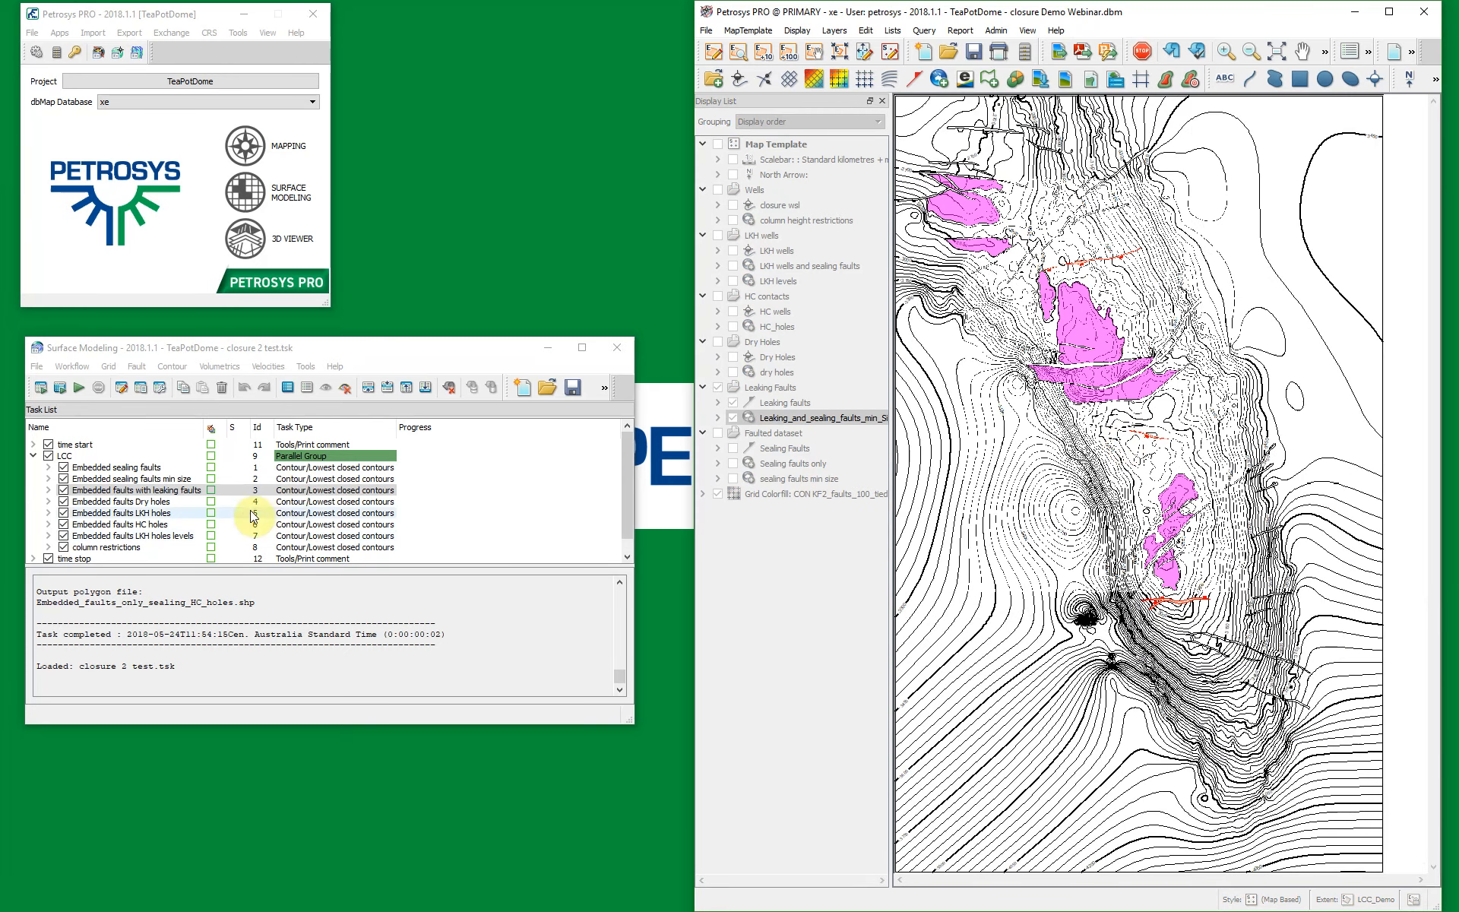
# - Open the well input of the Embedded faults Dry holes task and review its available data sources and zone selection
pyautogui.click(171, 501)
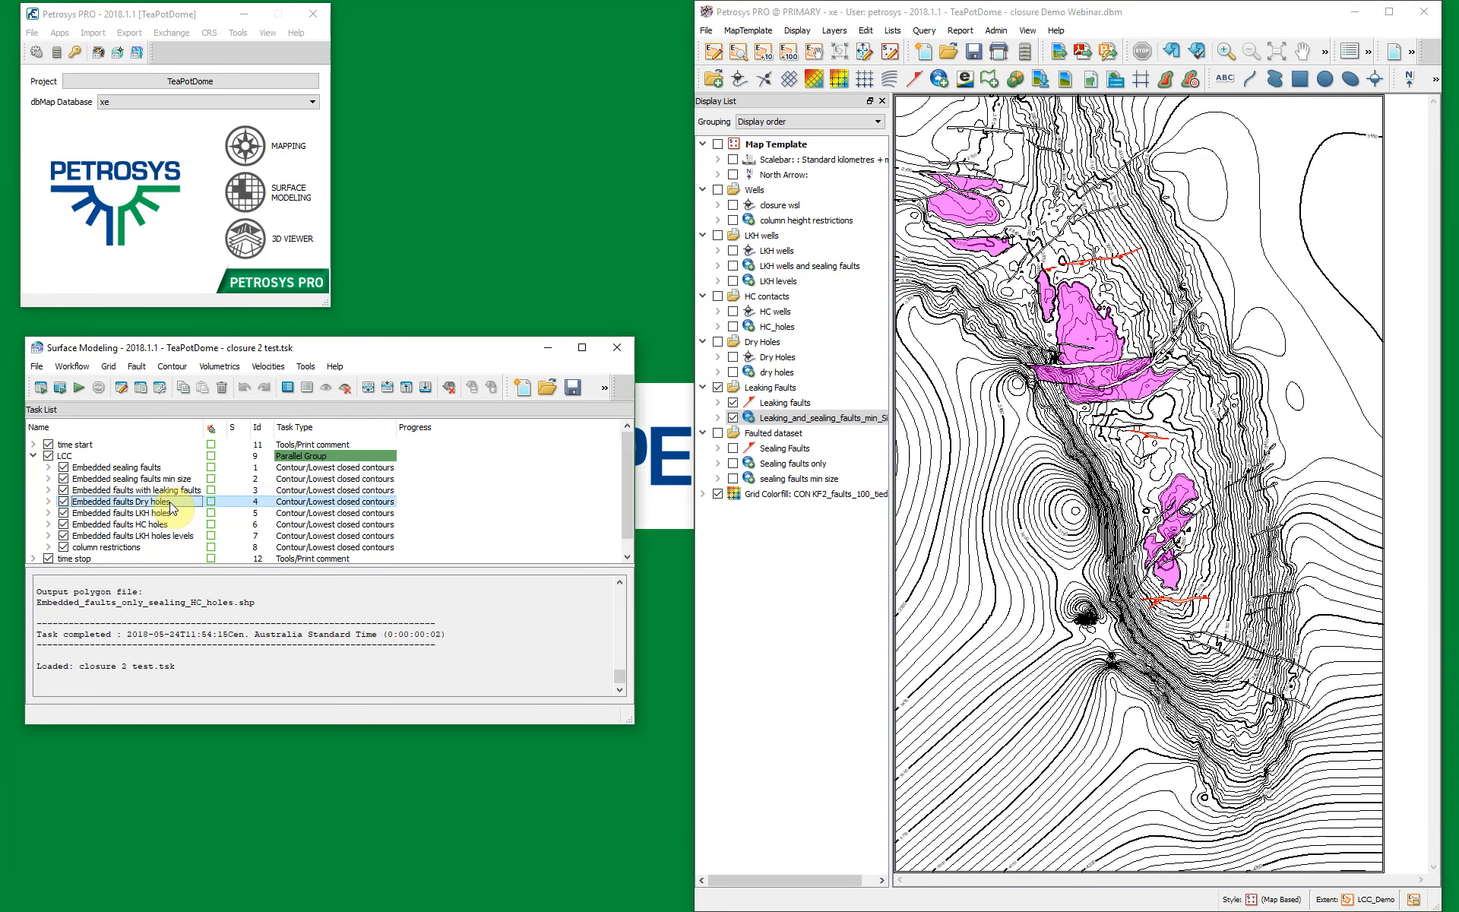
pyautogui.doubleClick(182, 503)
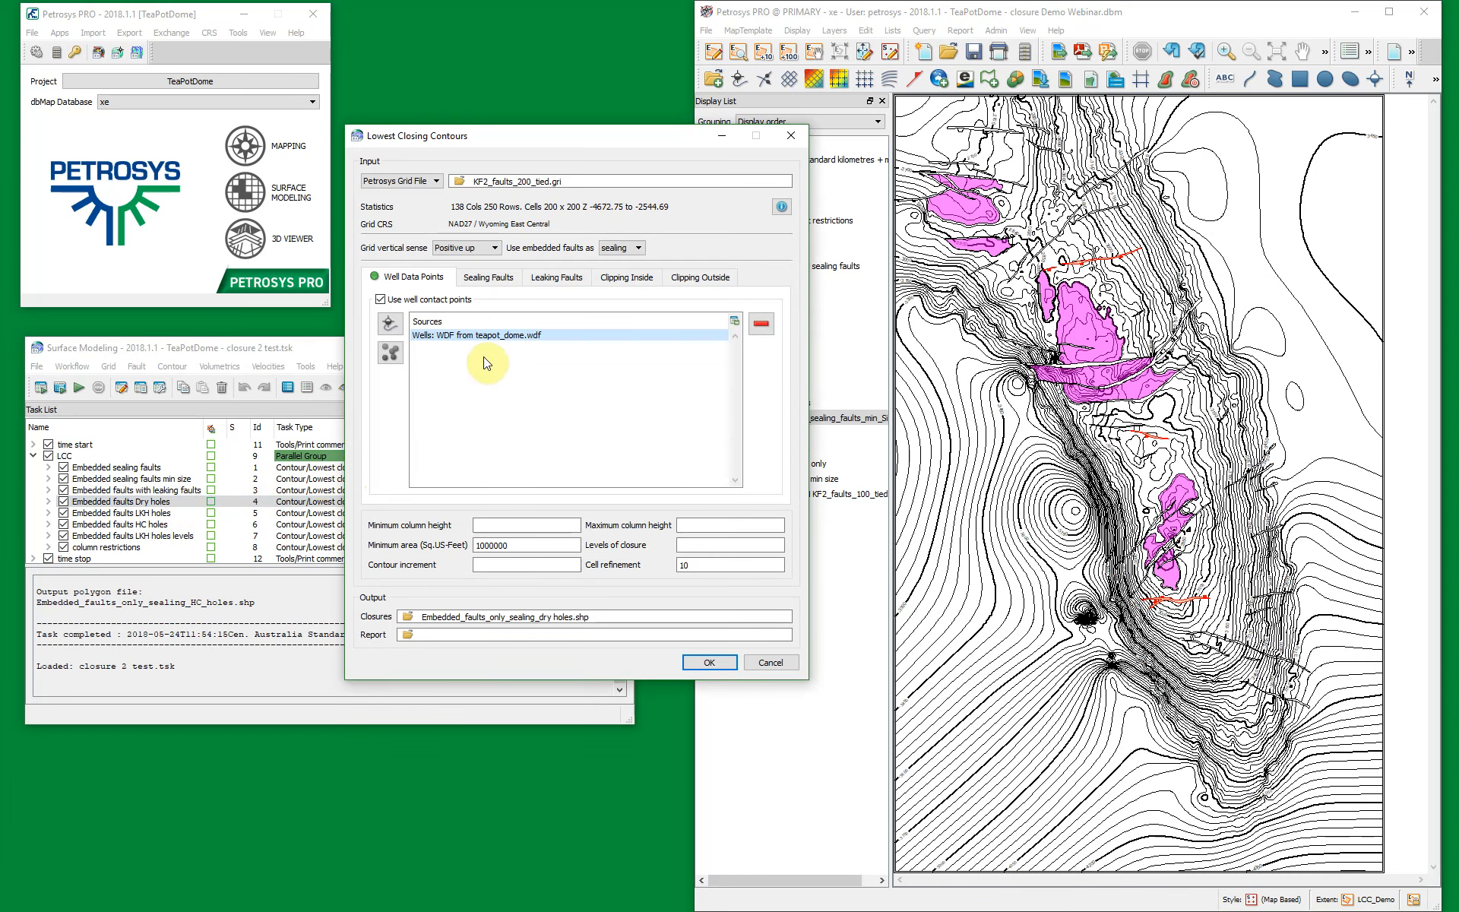
pyautogui.click(393, 327)
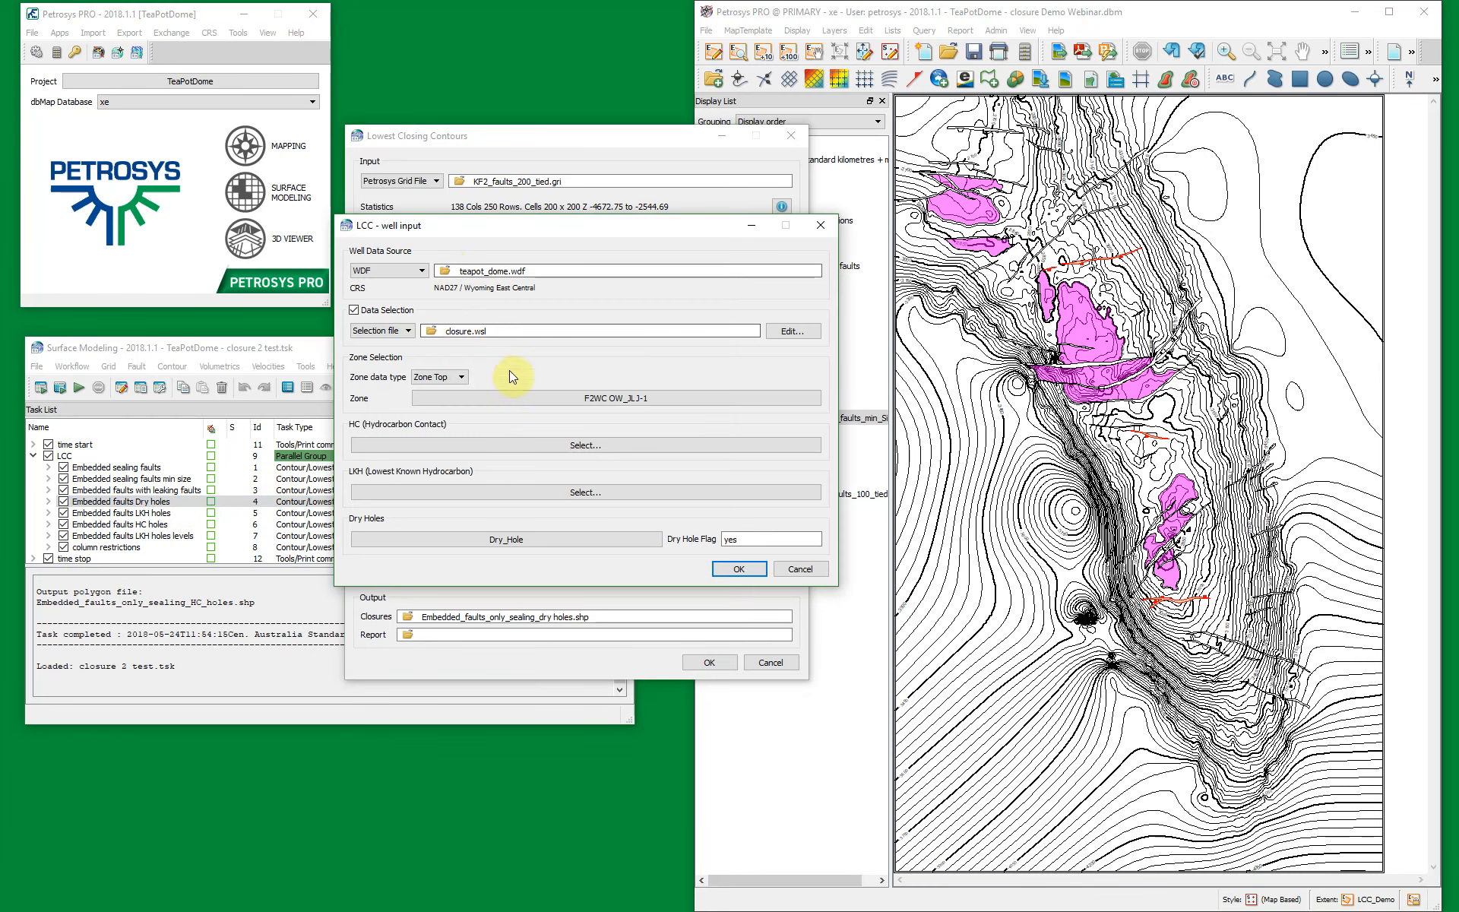
pyautogui.click(414, 272)
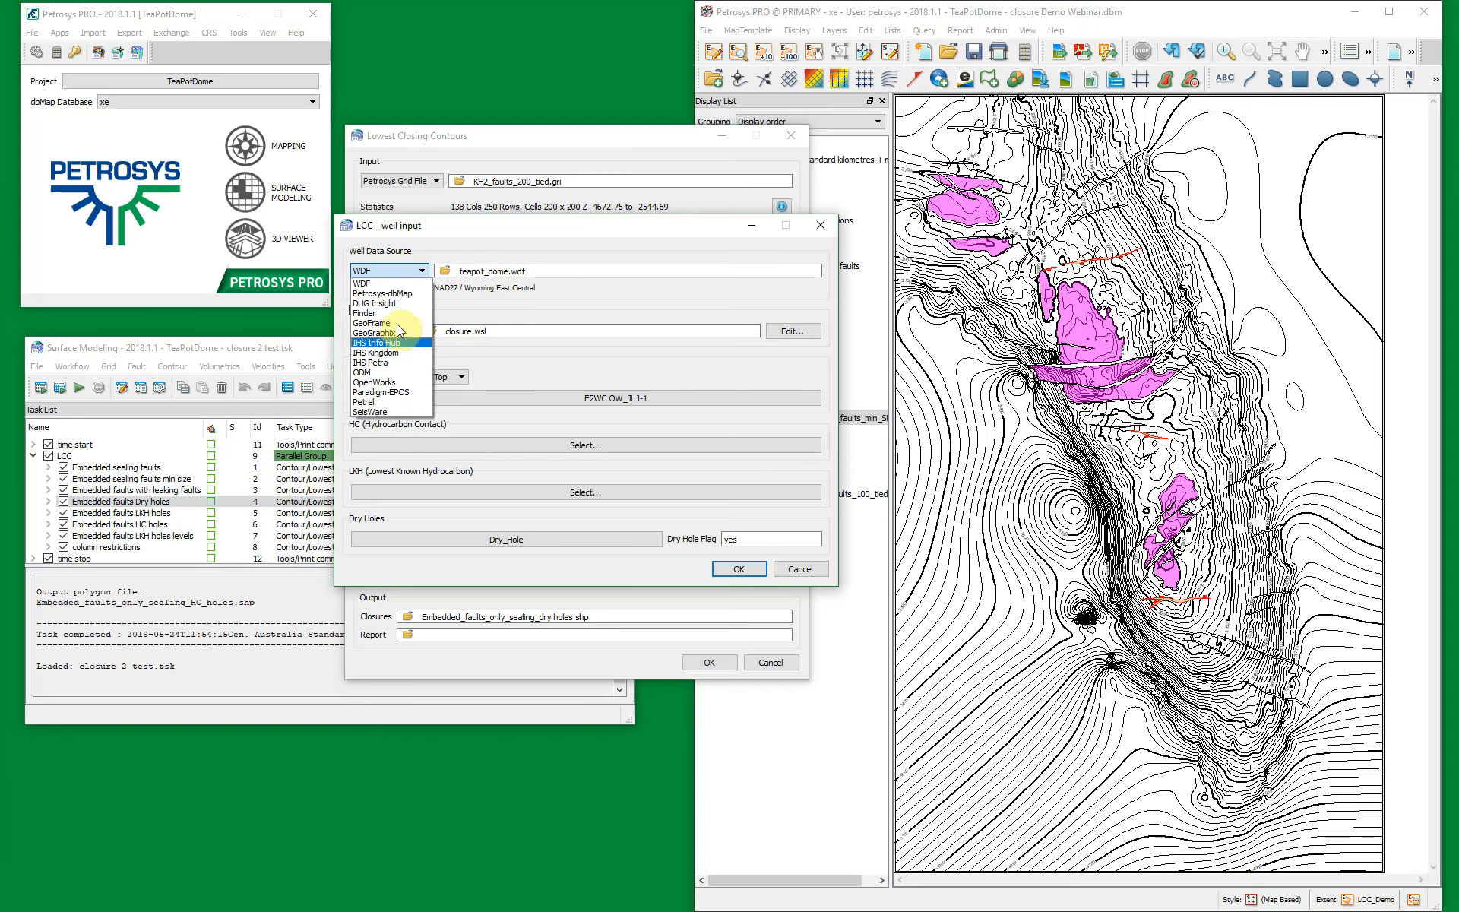
pyautogui.click(473, 295)
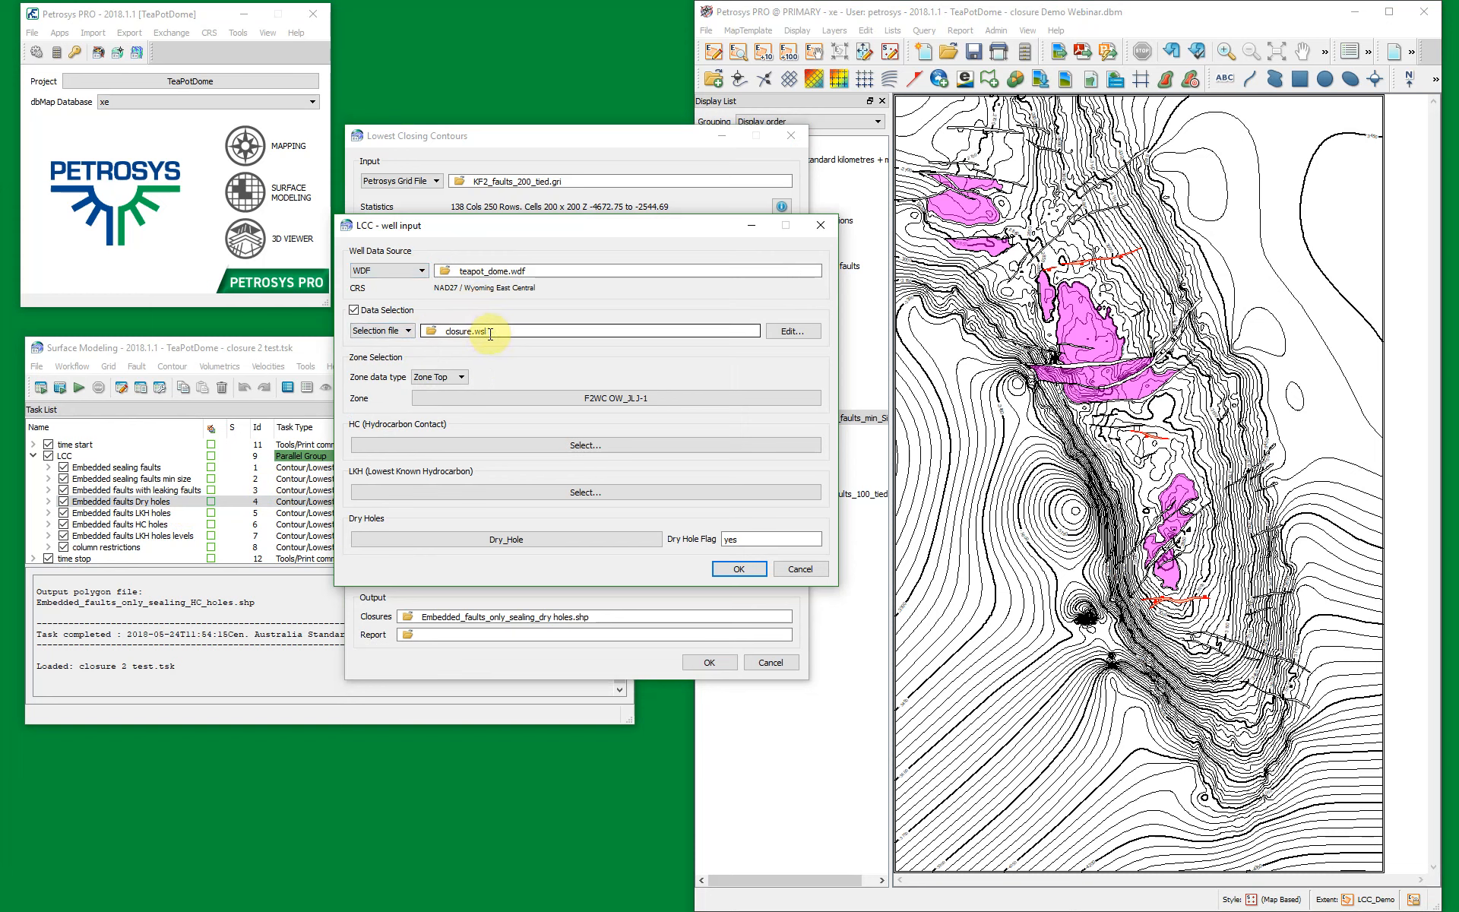
pyautogui.click(576, 397)
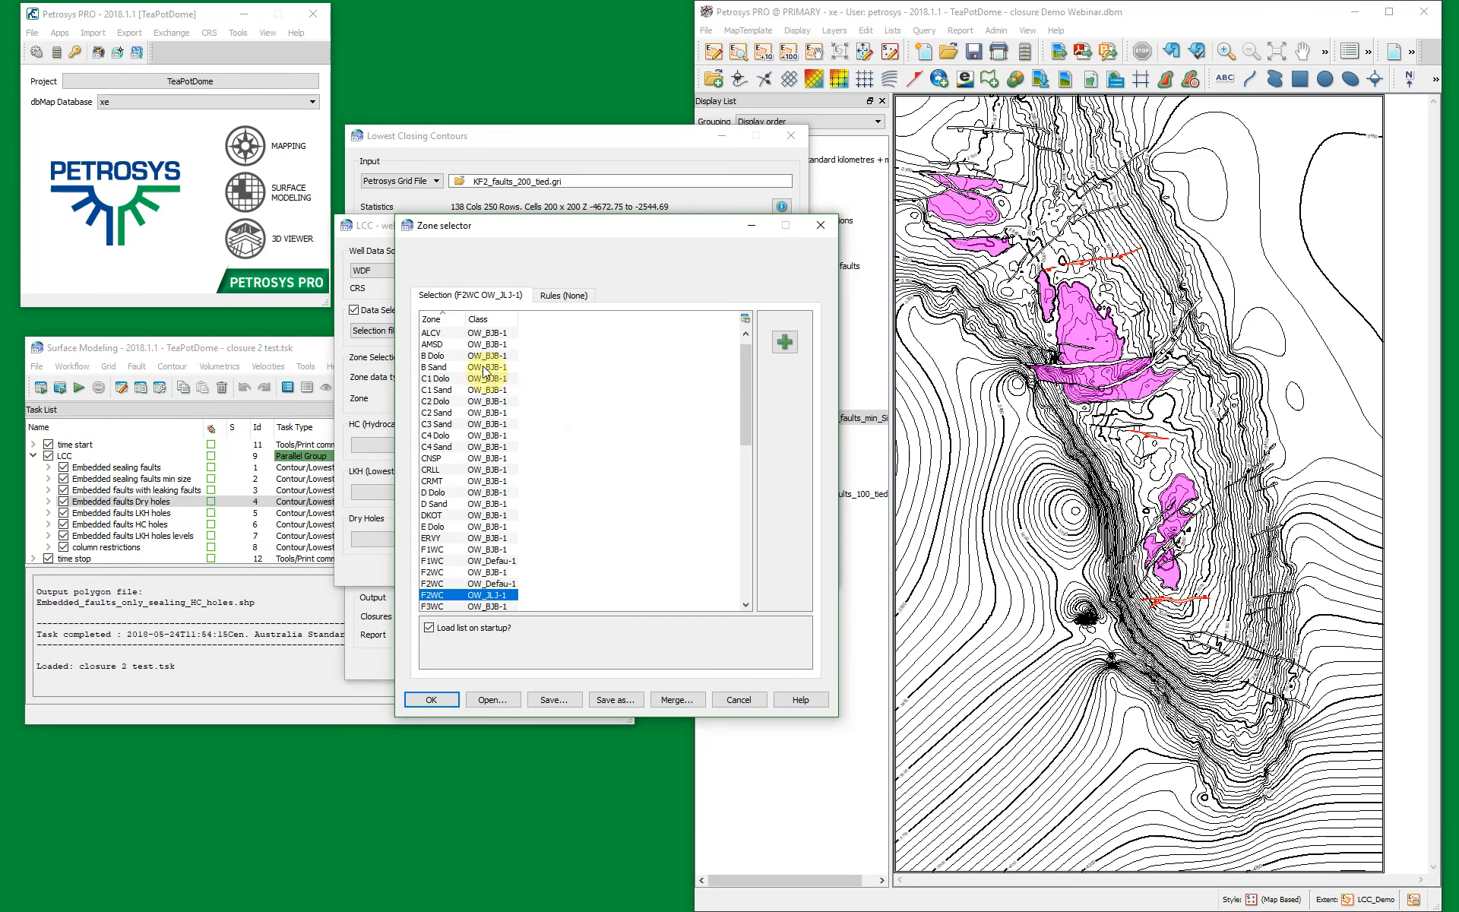
pyautogui.click(738, 699)
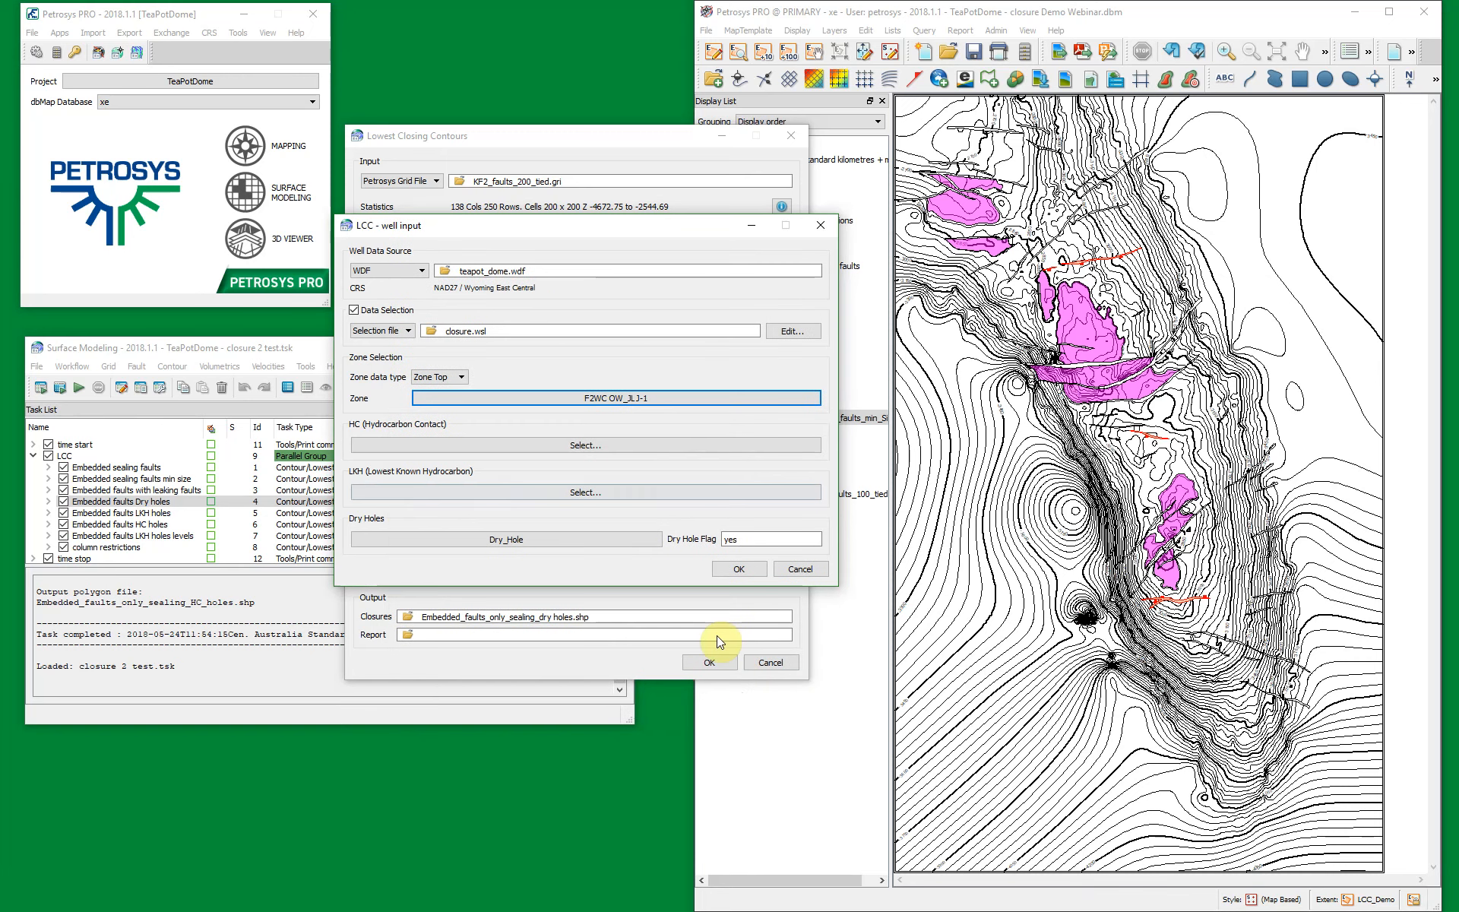
# - Review the dry hole attribute and Dry Hole Flag, then cancel out of the Dry holes task without changes
pyautogui.click(540, 541)
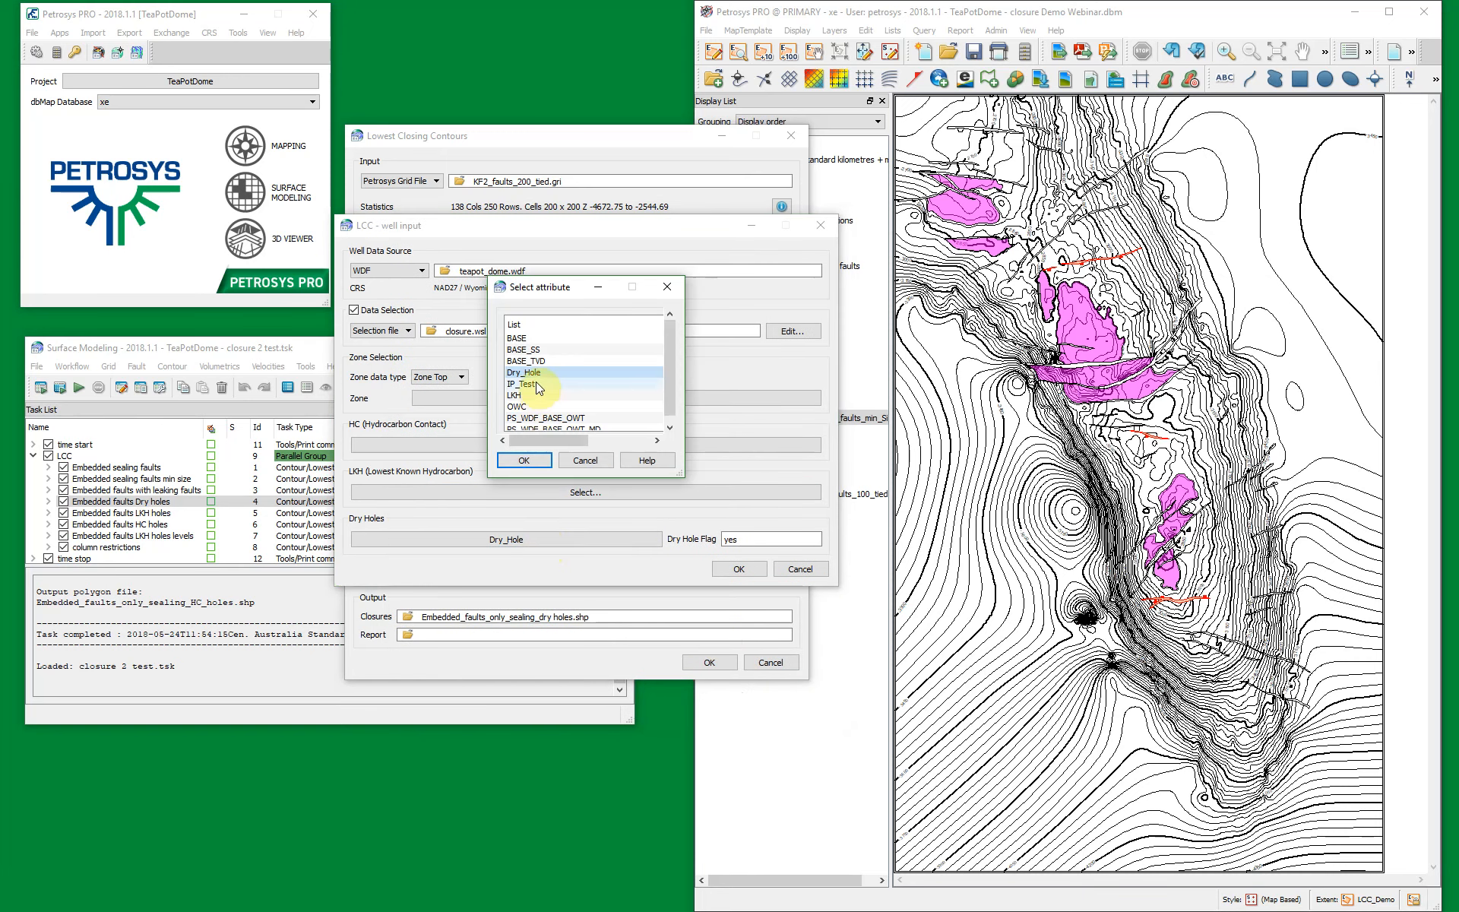
pyautogui.click(582, 459)
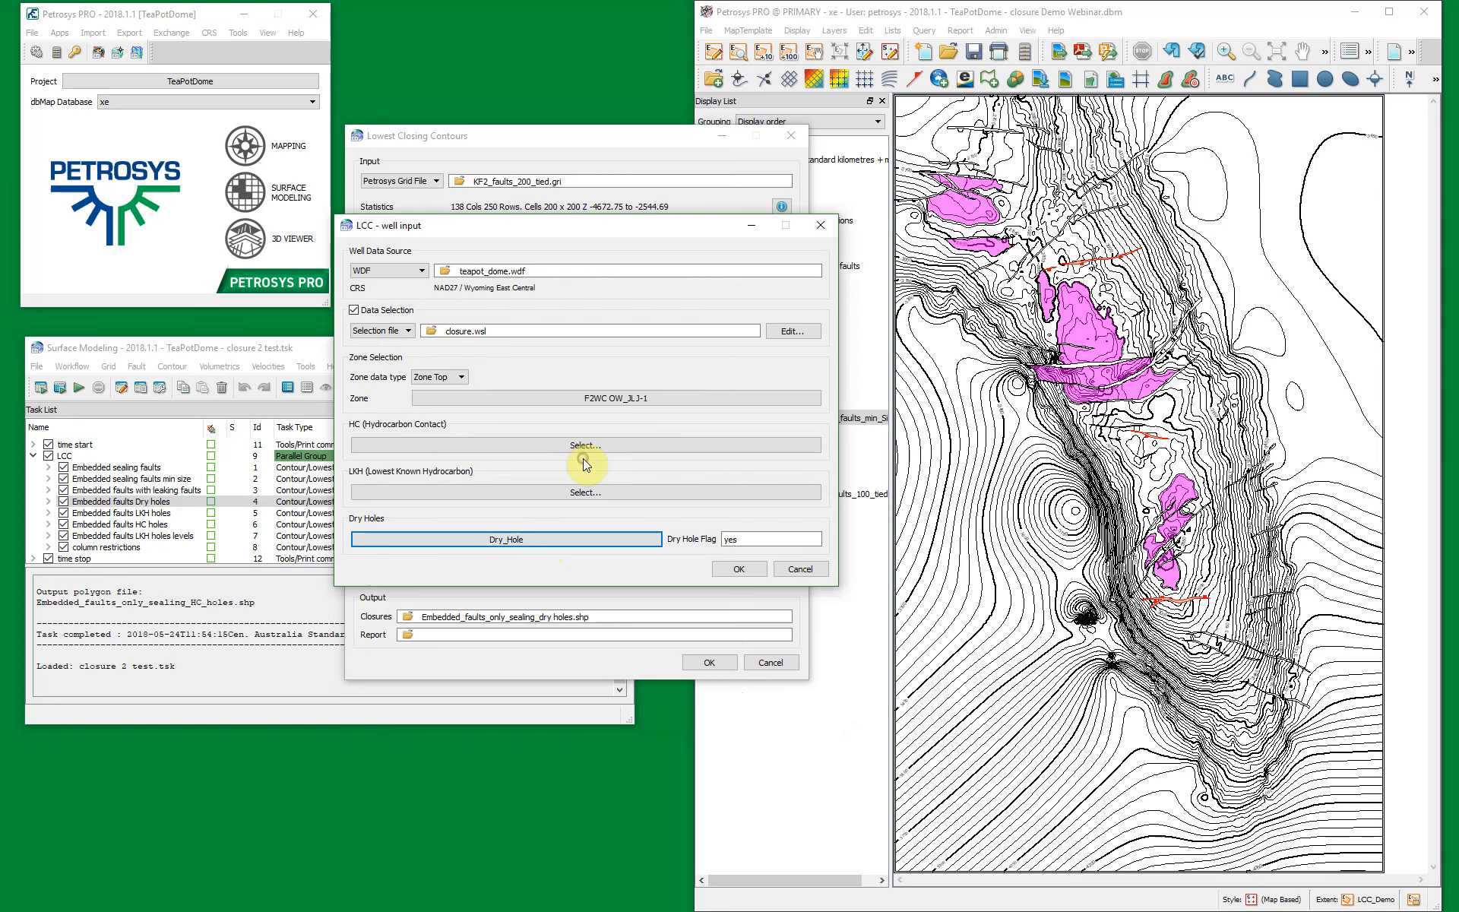
pyautogui.doubleClick(752, 540)
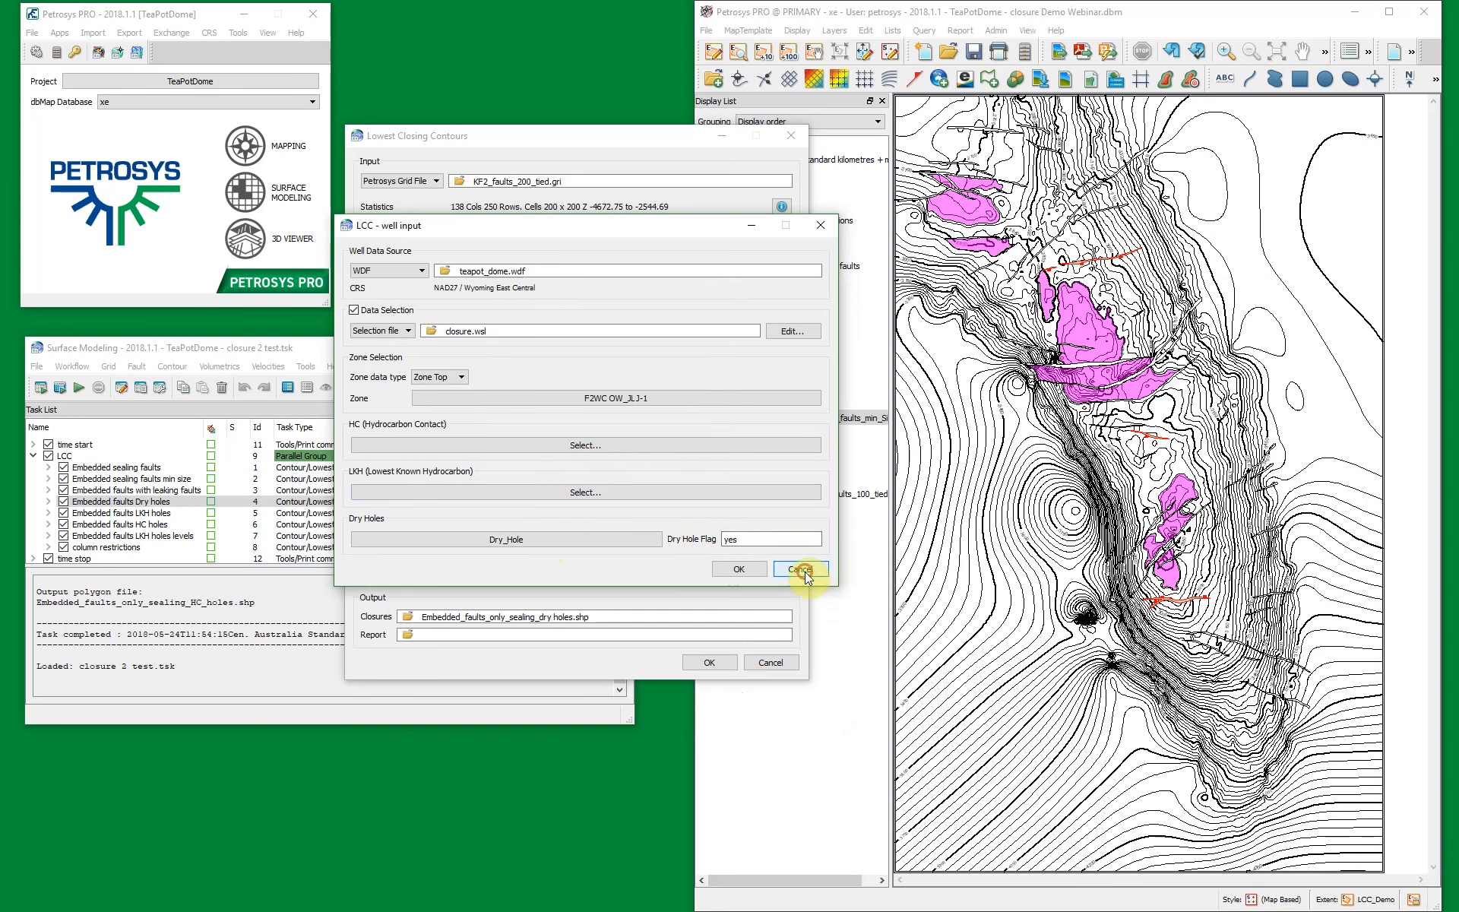
pyautogui.click(801, 570)
pyautogui.click(766, 659)
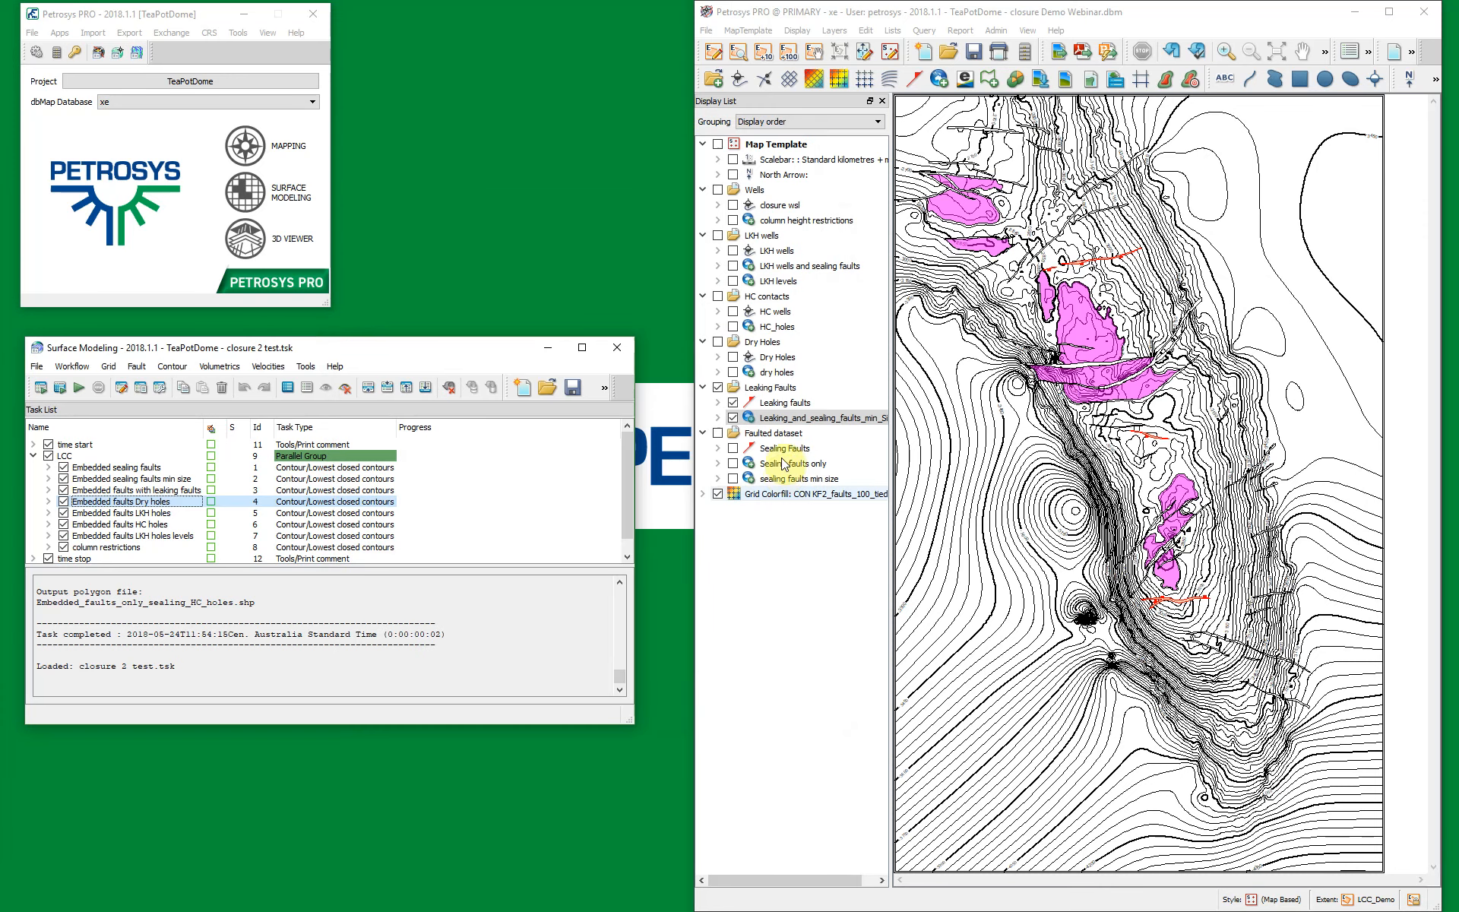
# - Show the Dry Holes group on the map instead of Leaking Faults and inspect the closures around the central dry well up close
pyautogui.click(717, 388)
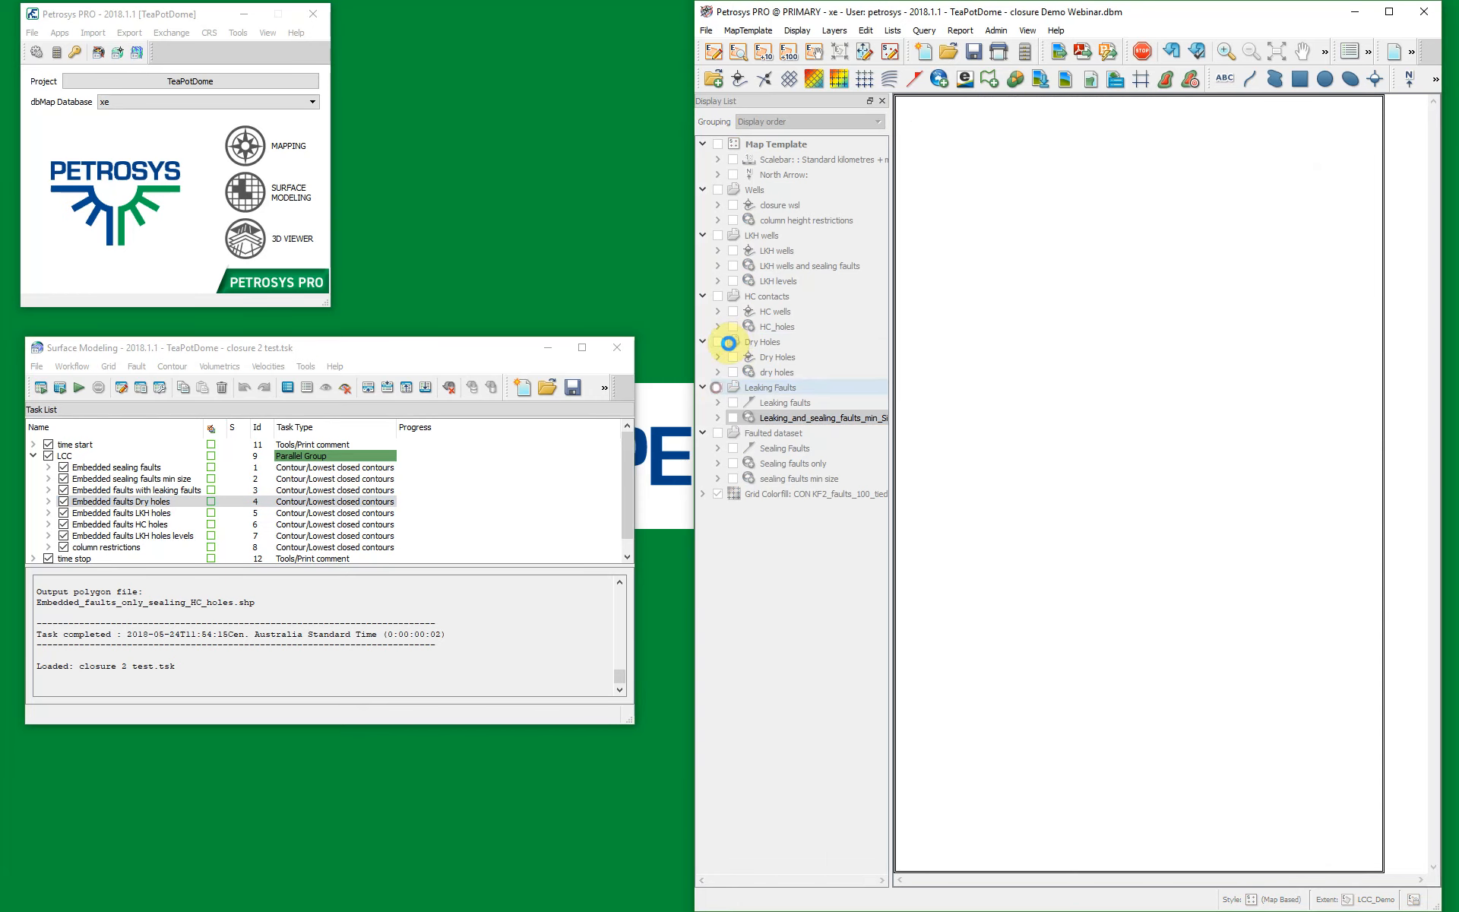
pyautogui.click(717, 343)
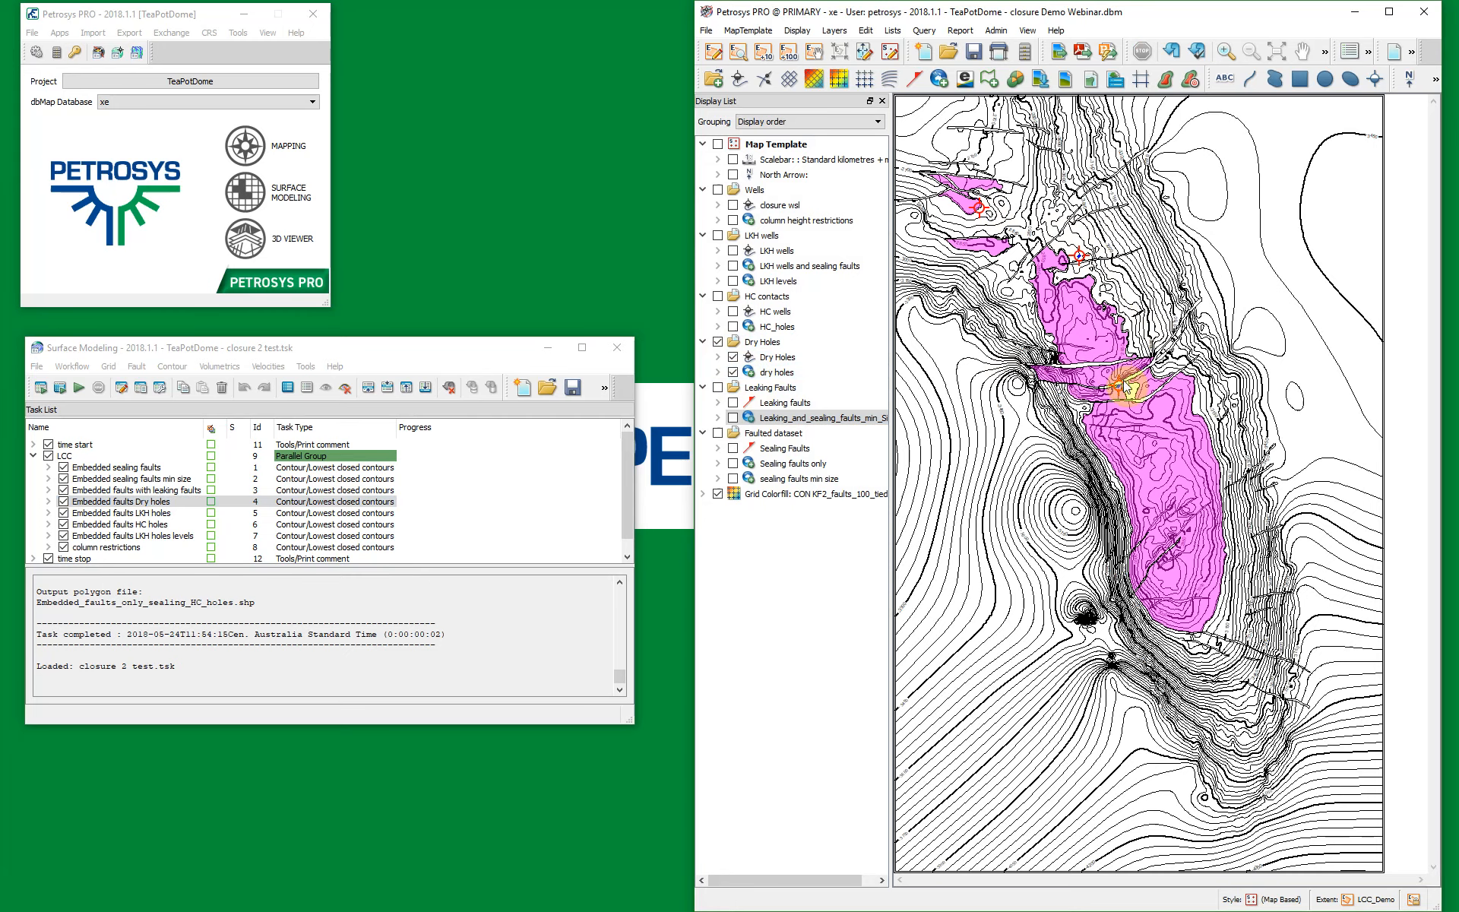
pyautogui.scroll(3, 1125, 385)
pyautogui.scroll(3, 1127, 385)
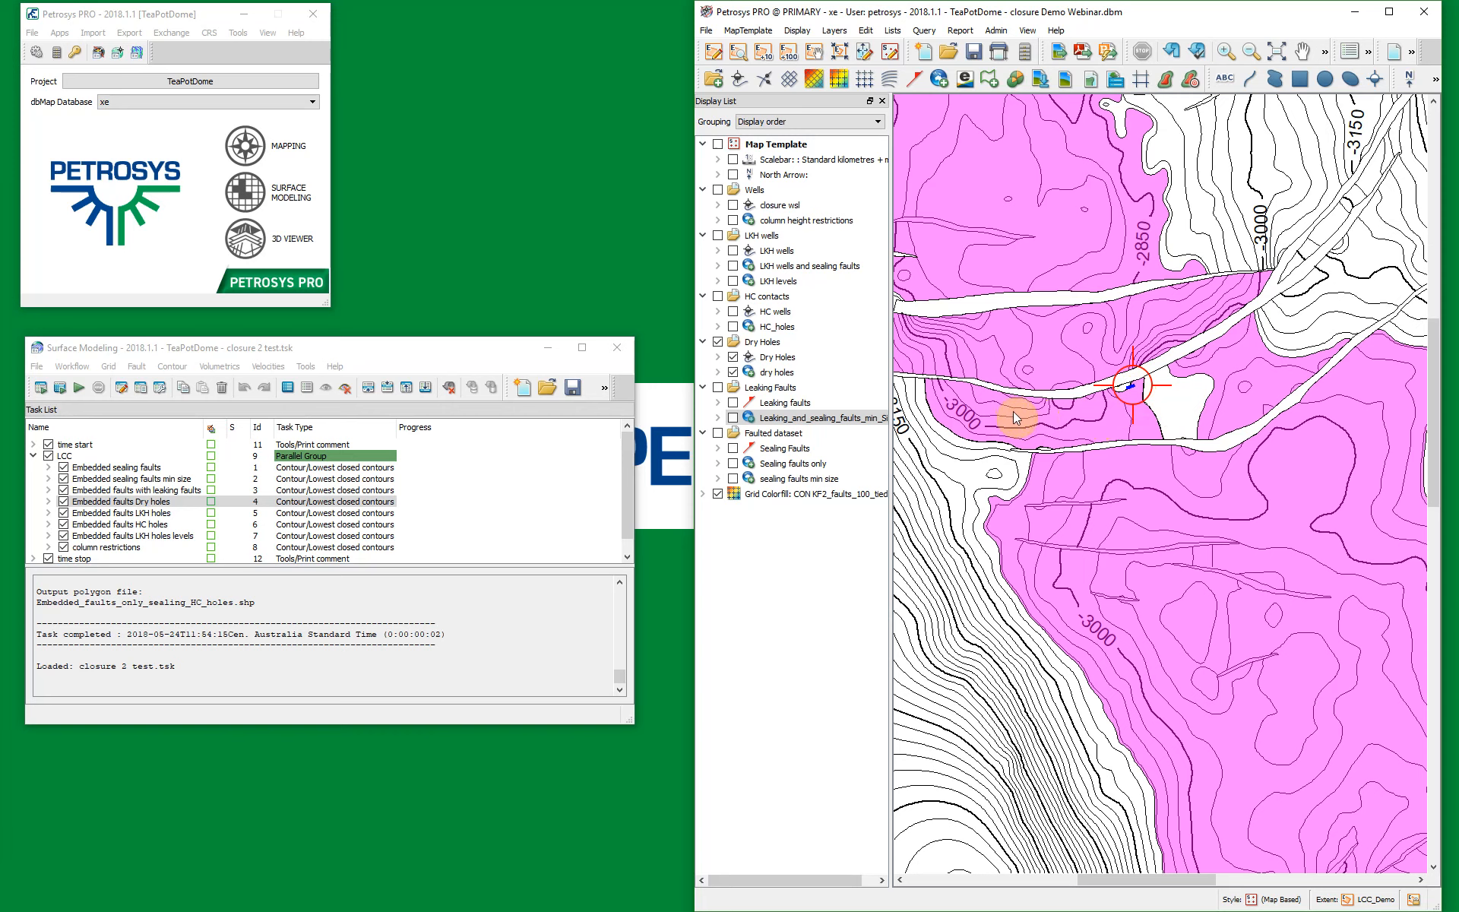
pyautogui.scroll(-4, 1033, 414)
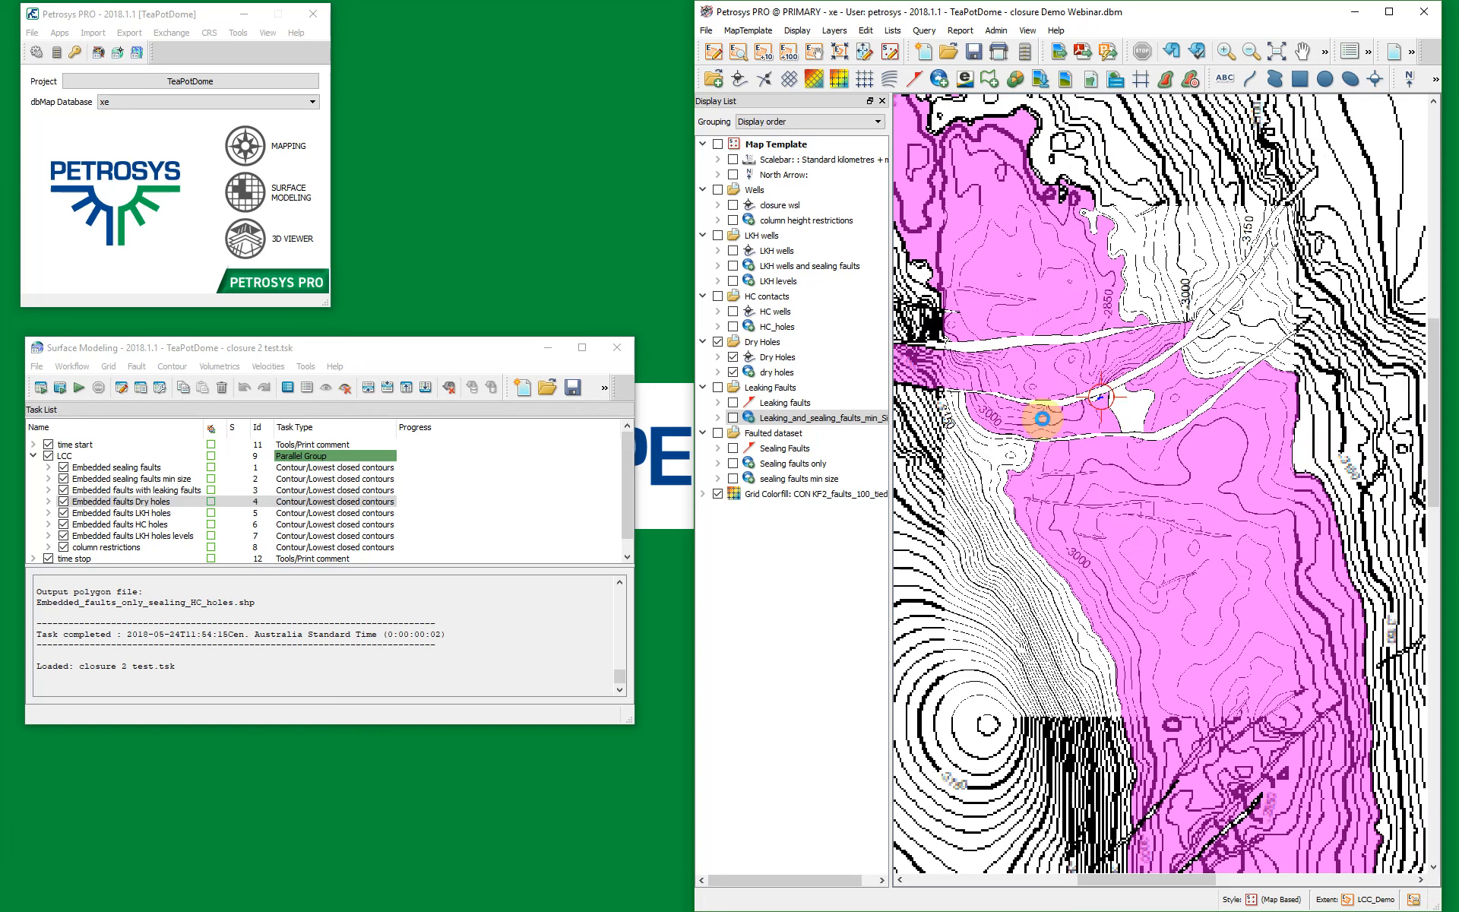
pyautogui.scroll(-2, 1046, 424)
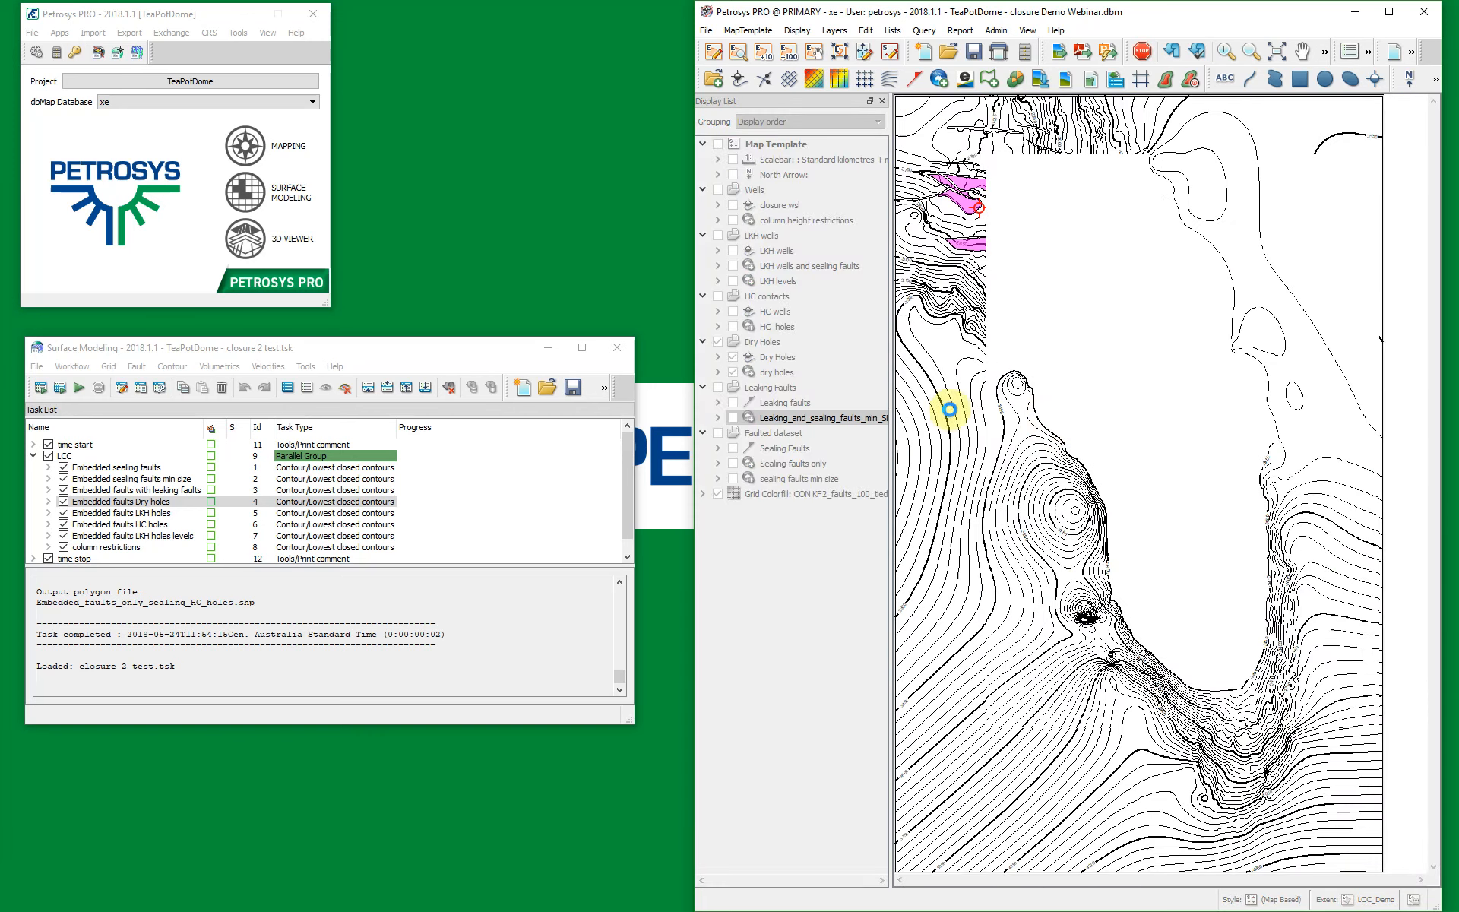
# - Hide the Dry Holes group and review the LKH attribute in the Embedded faults LKH holes task's well input, cancelling without changes
pyautogui.click(718, 342)
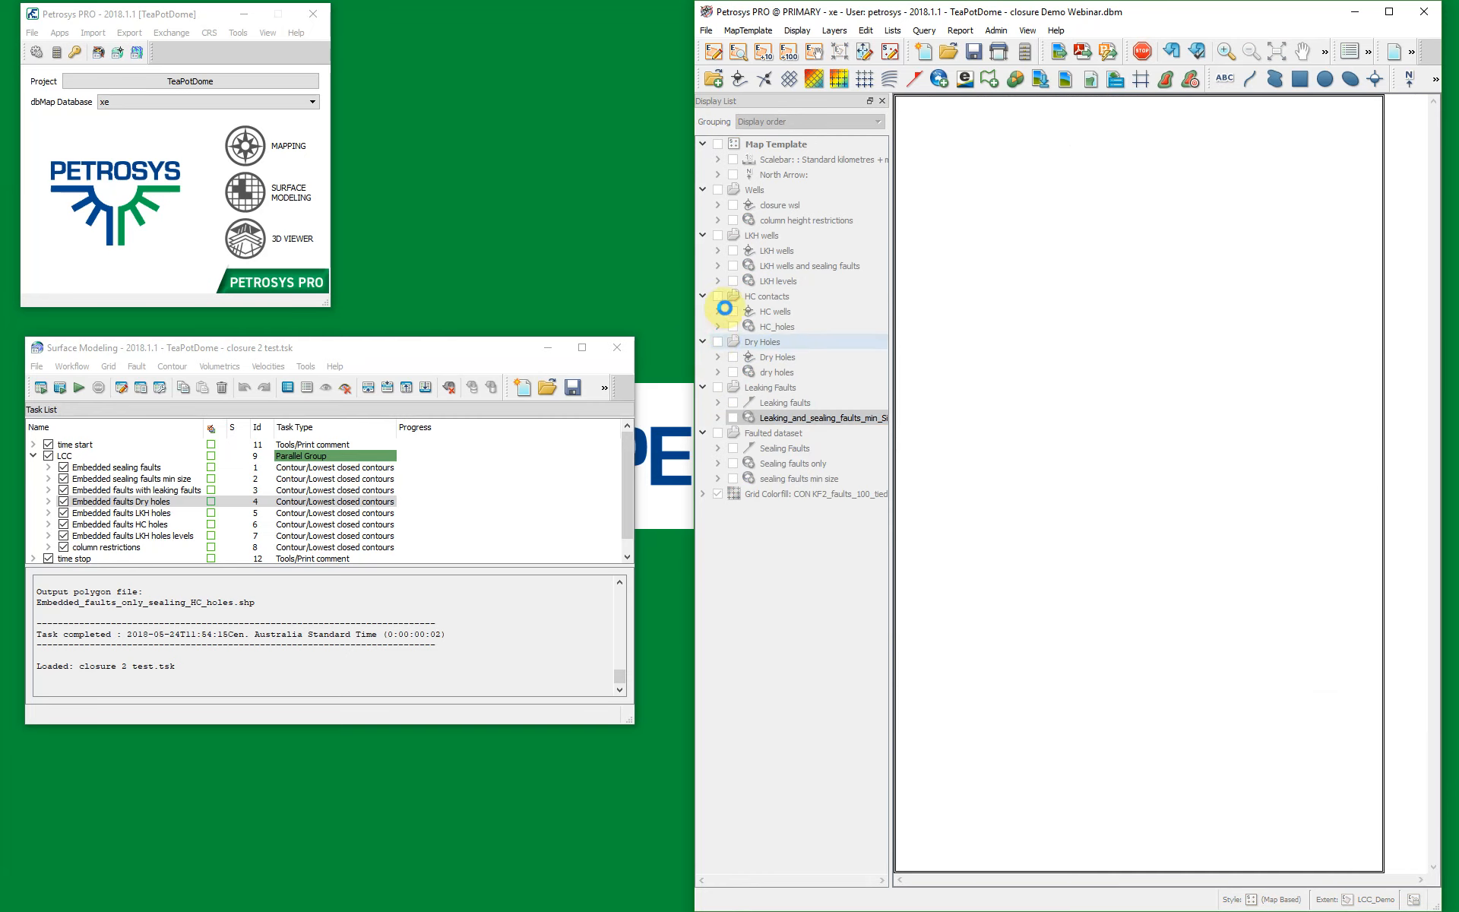
pyautogui.click(574, 351)
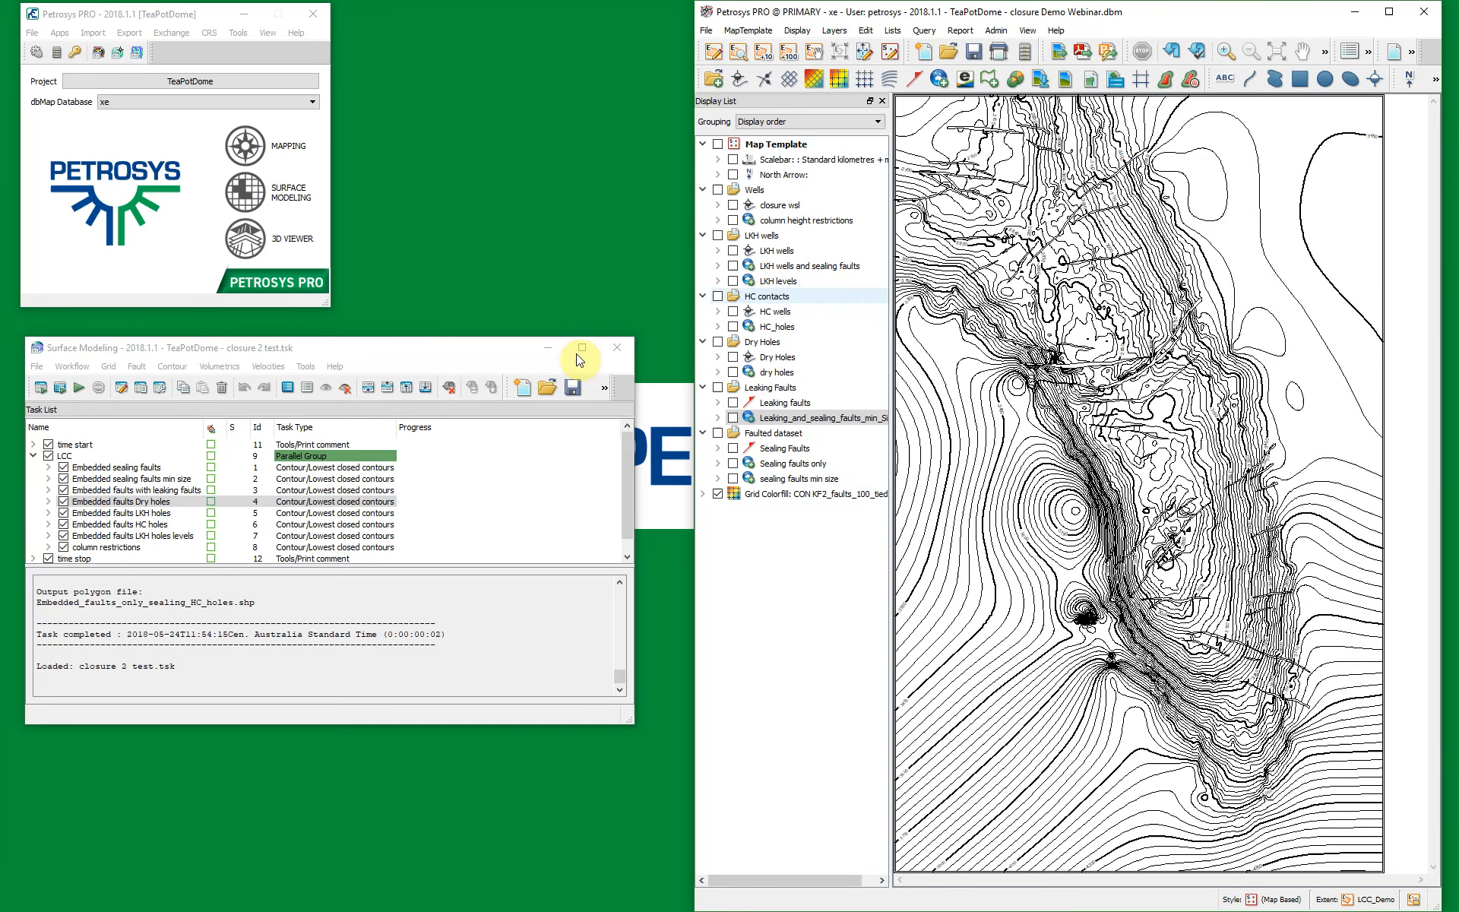
pyautogui.doubleClick(150, 513)
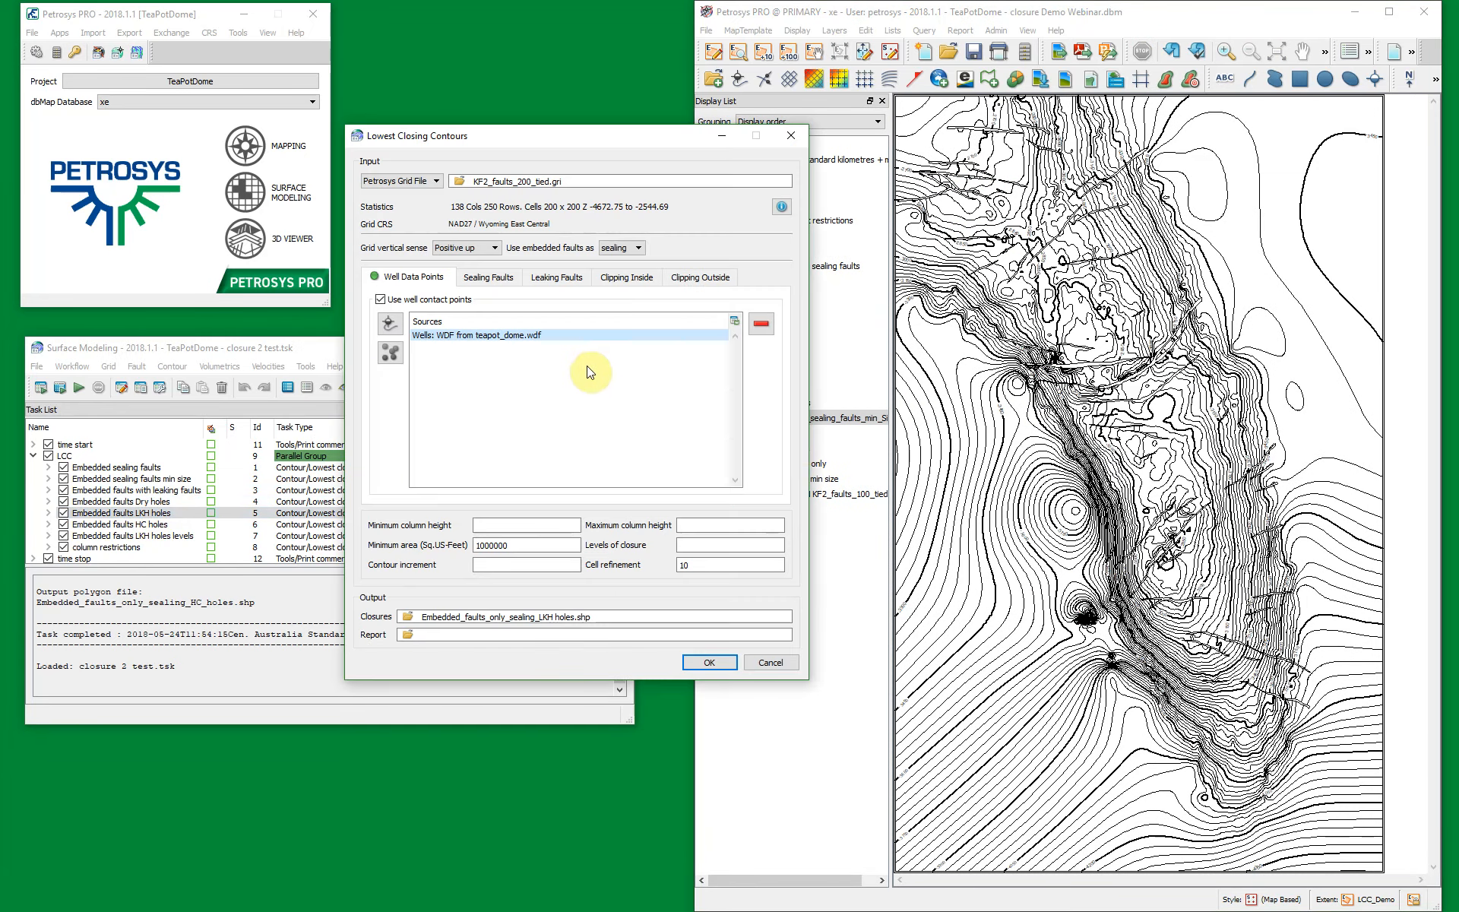
pyautogui.doubleClick(465, 336)
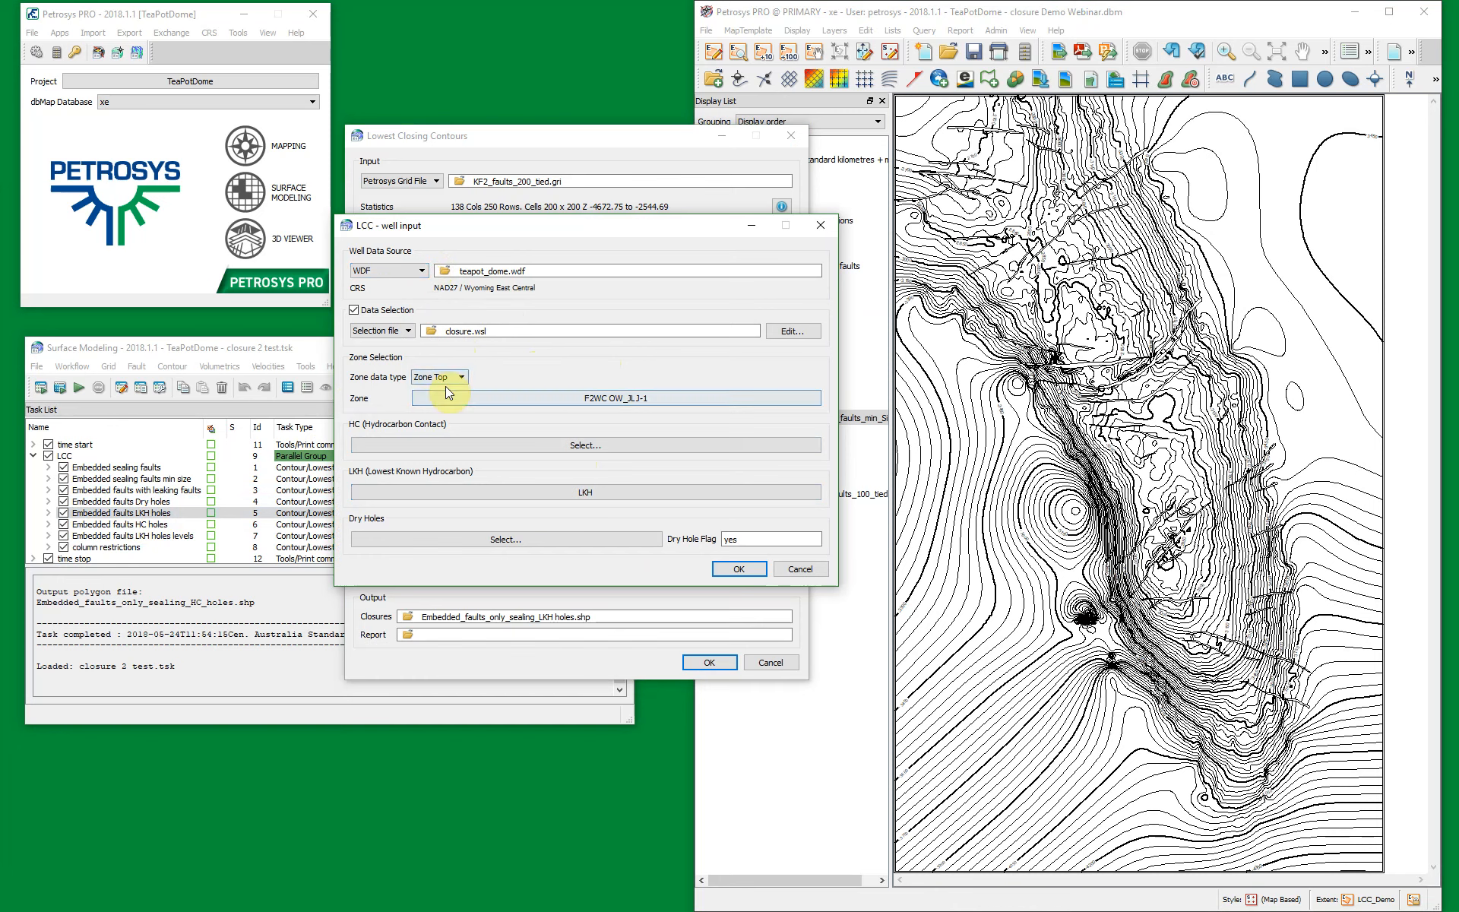
pyautogui.click(410, 487)
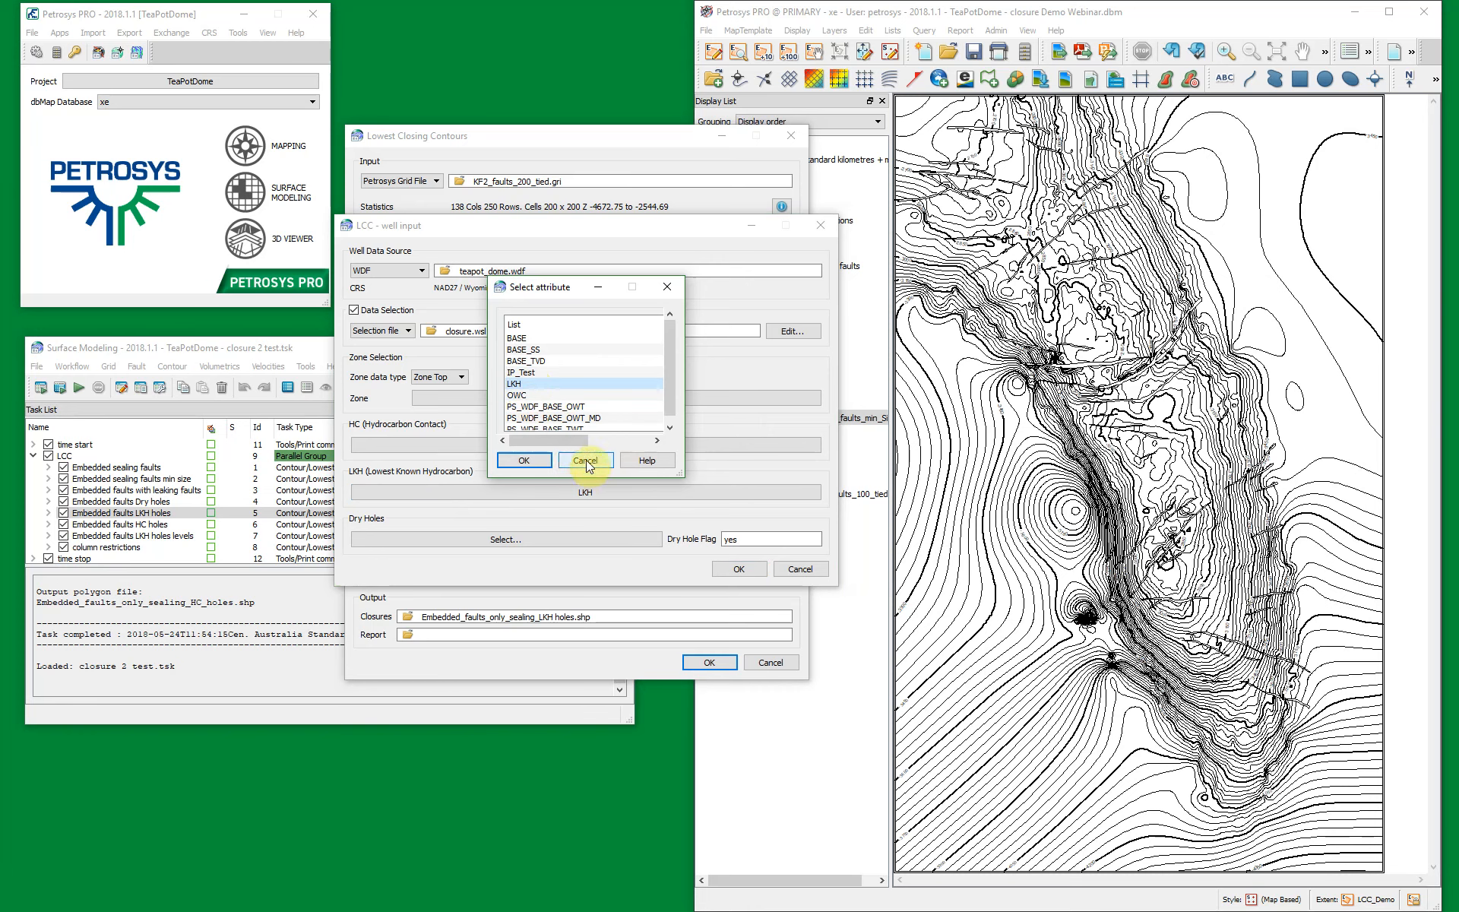
pyautogui.click(585, 461)
pyautogui.click(802, 569)
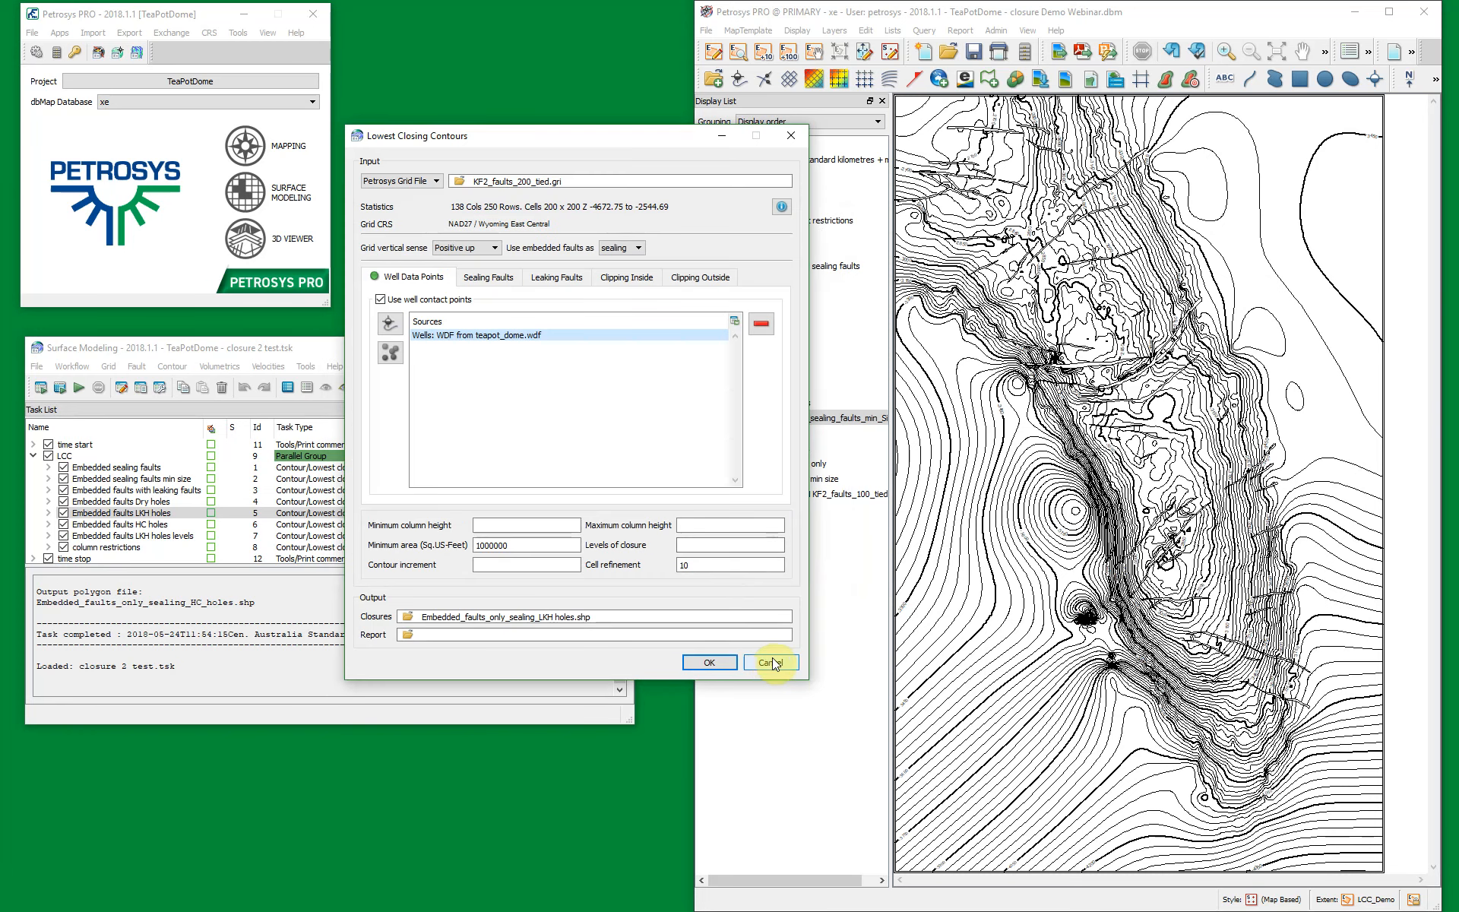
pyautogui.click(771, 662)
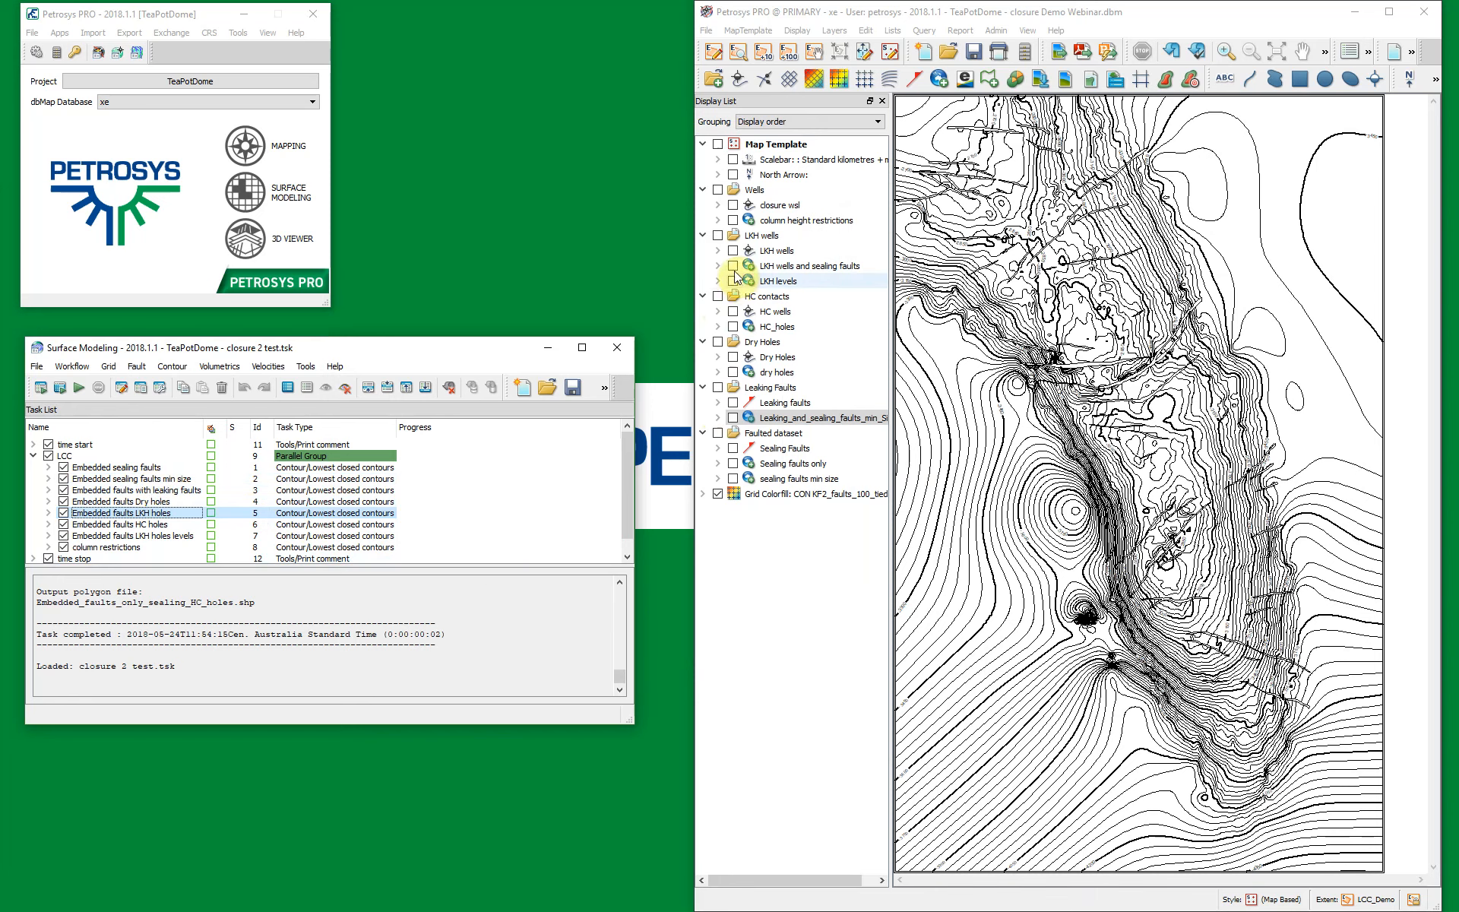
# - Display the LKH wells group on the map for review, then replace it with the HC contacts group
pyautogui.click(718, 236)
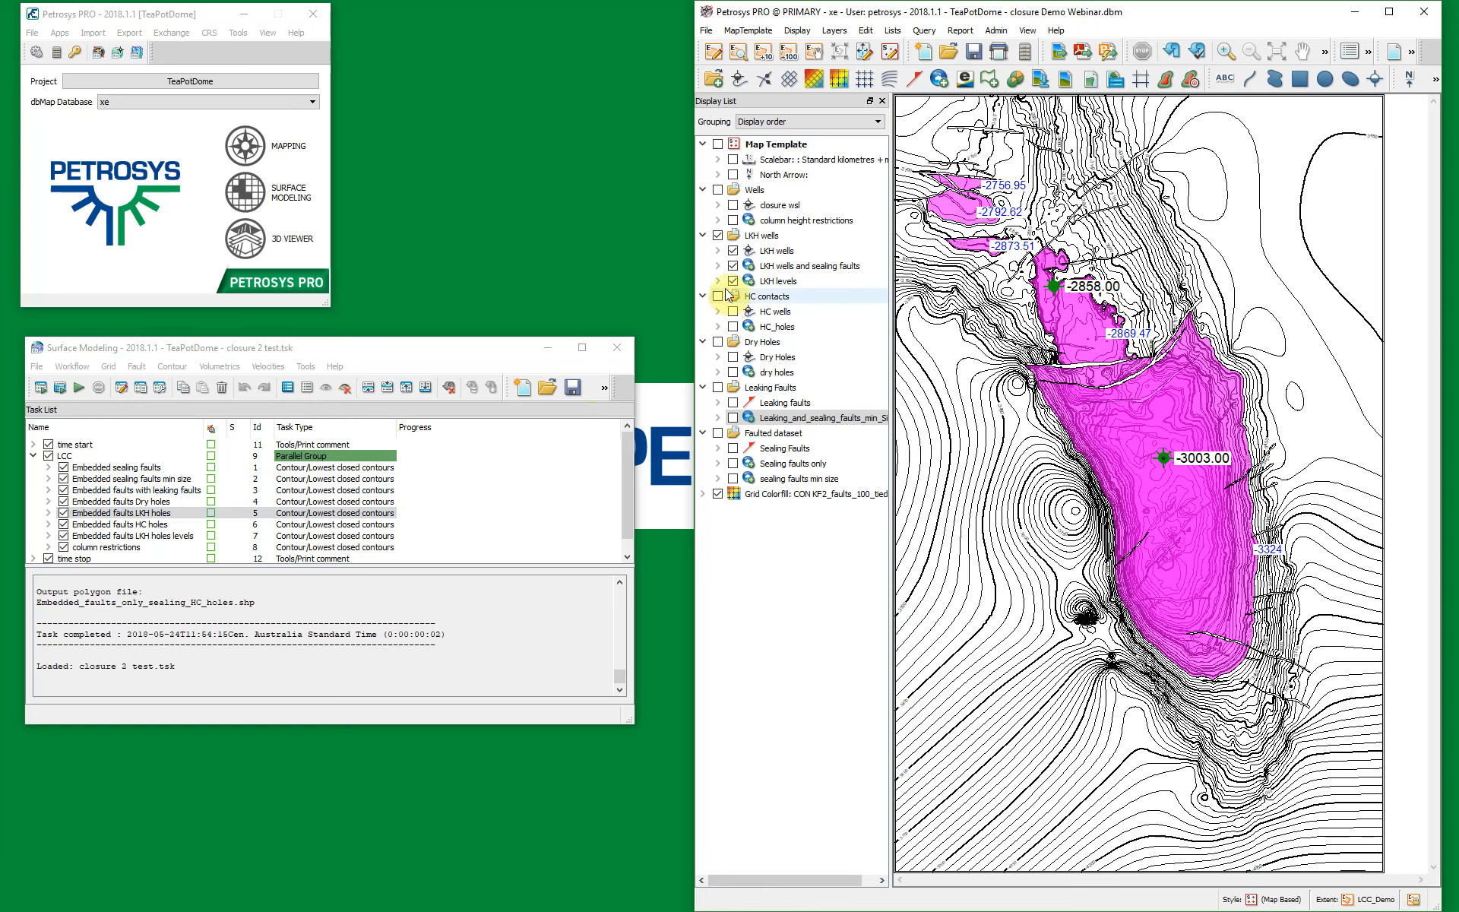
pyautogui.click(717, 236)
pyautogui.click(718, 295)
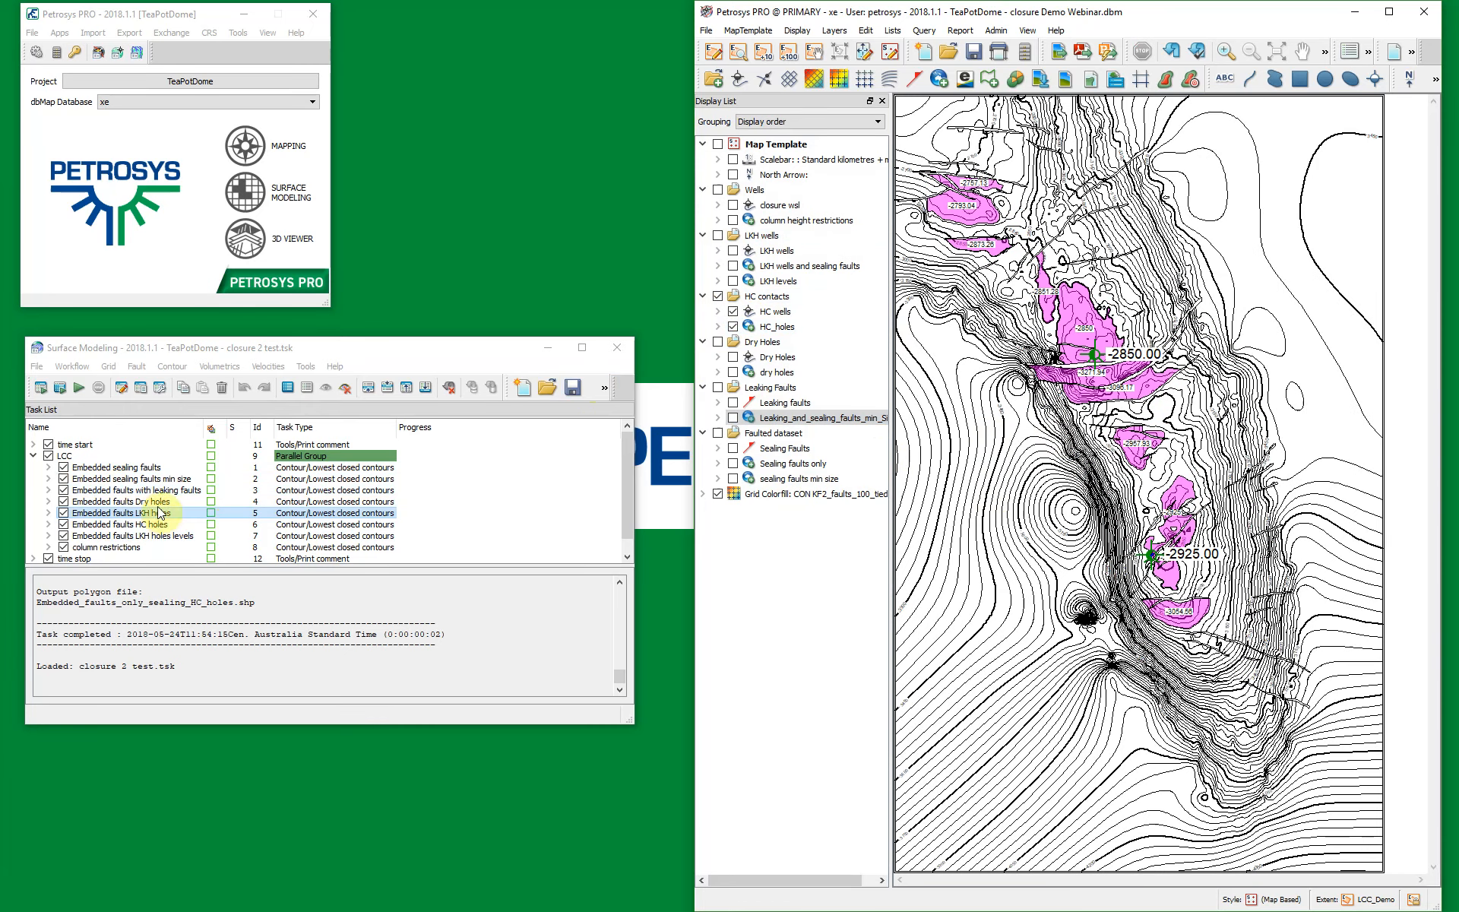
# - Review the hydrocarbon contact attribute in the Embedded faults HC holes task's well input and cancel without changes
pyautogui.doubleClick(160, 536)
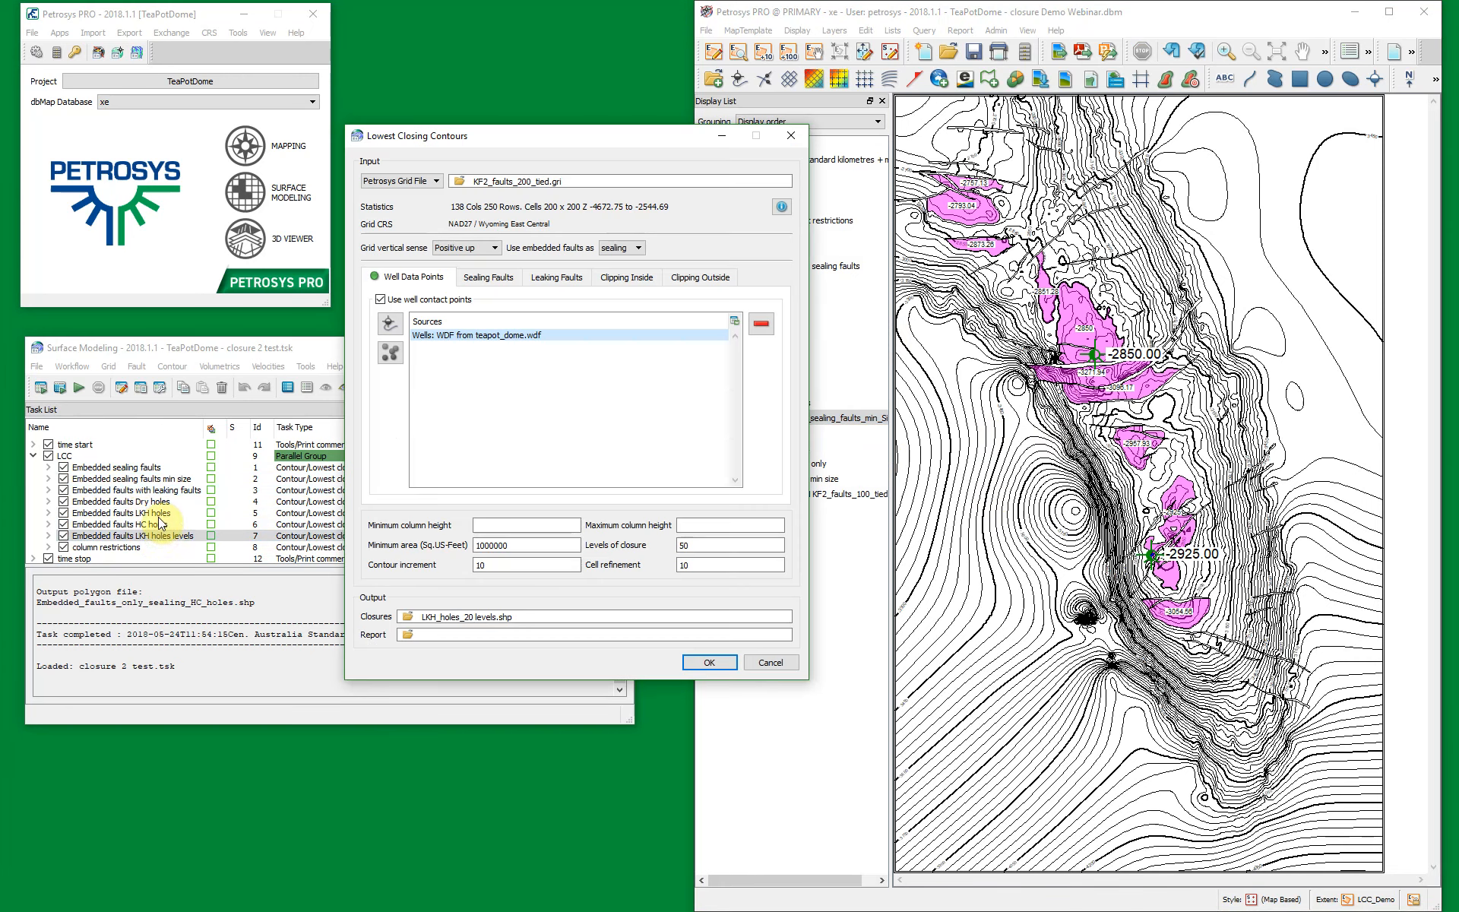
pyautogui.click(795, 663)
pyautogui.click(152, 524)
pyautogui.click(445, 334)
pyautogui.doubleClick(444, 334)
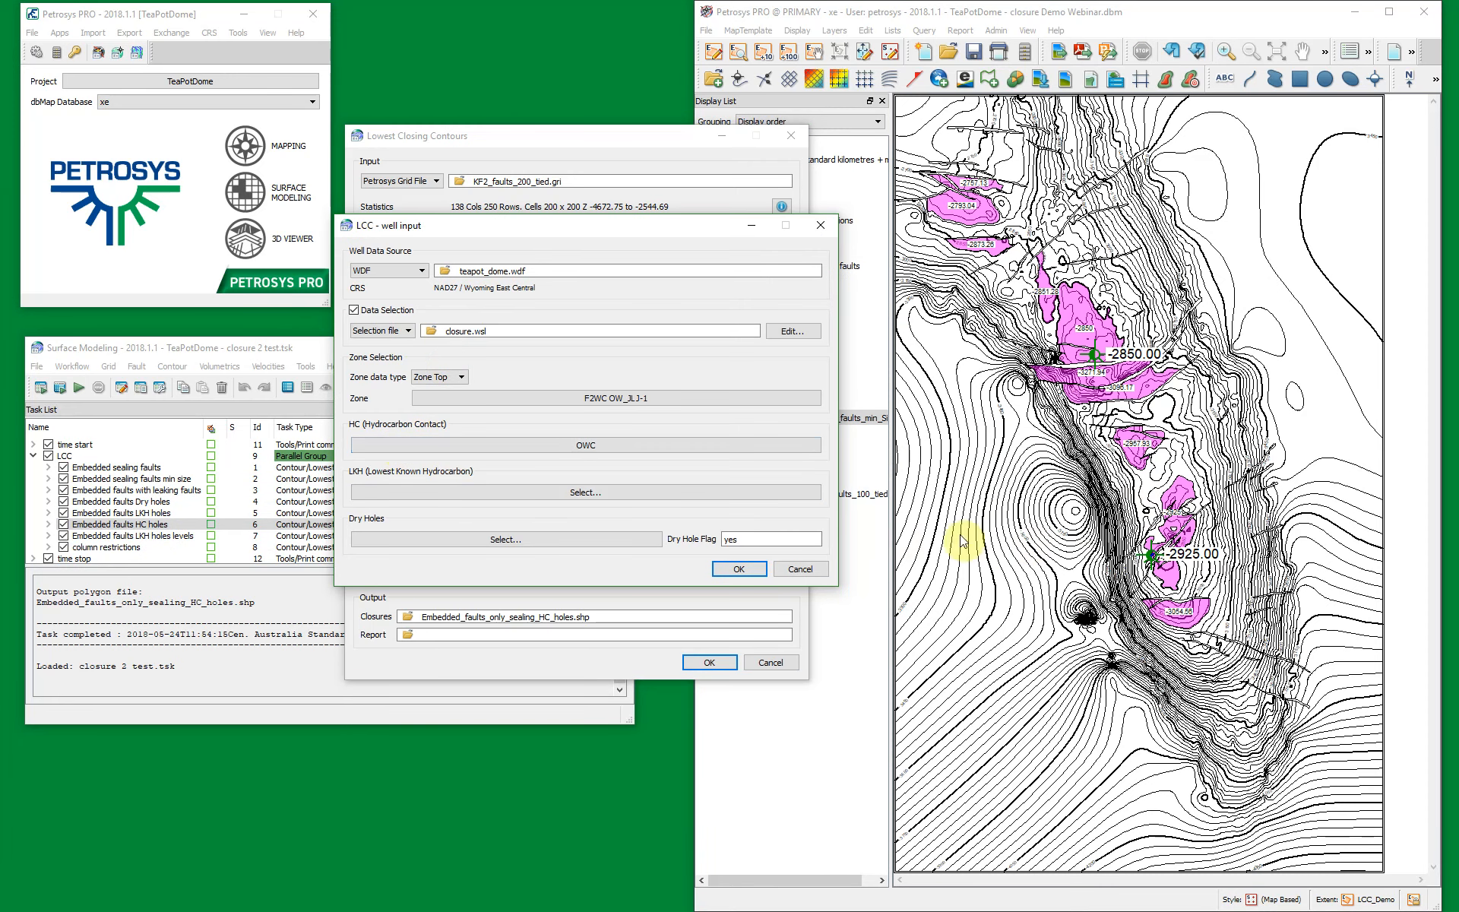
pyautogui.click(801, 570)
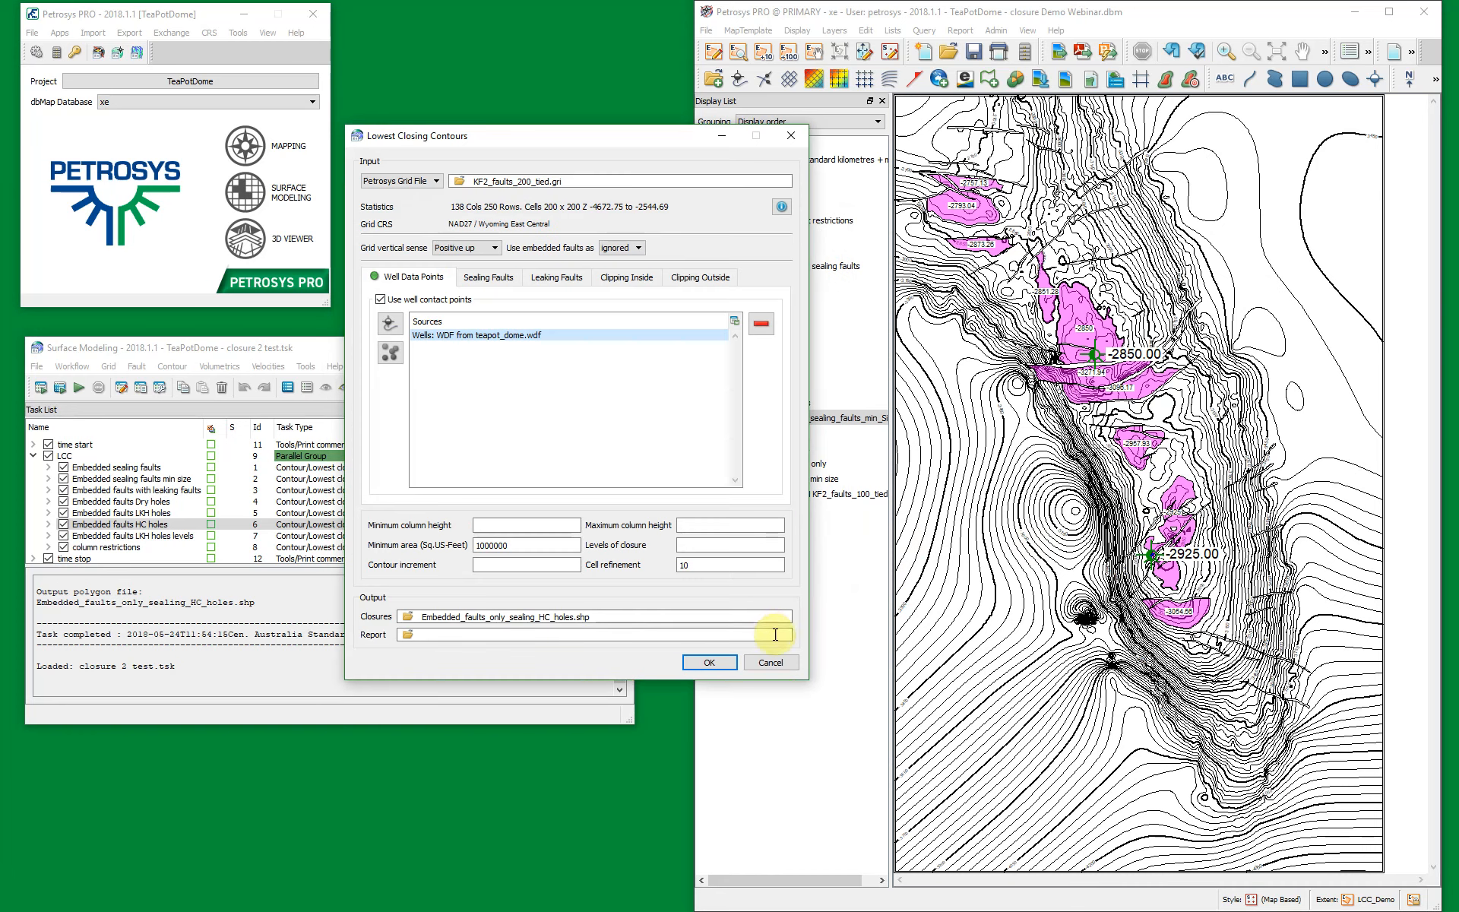
pyautogui.click(773, 659)
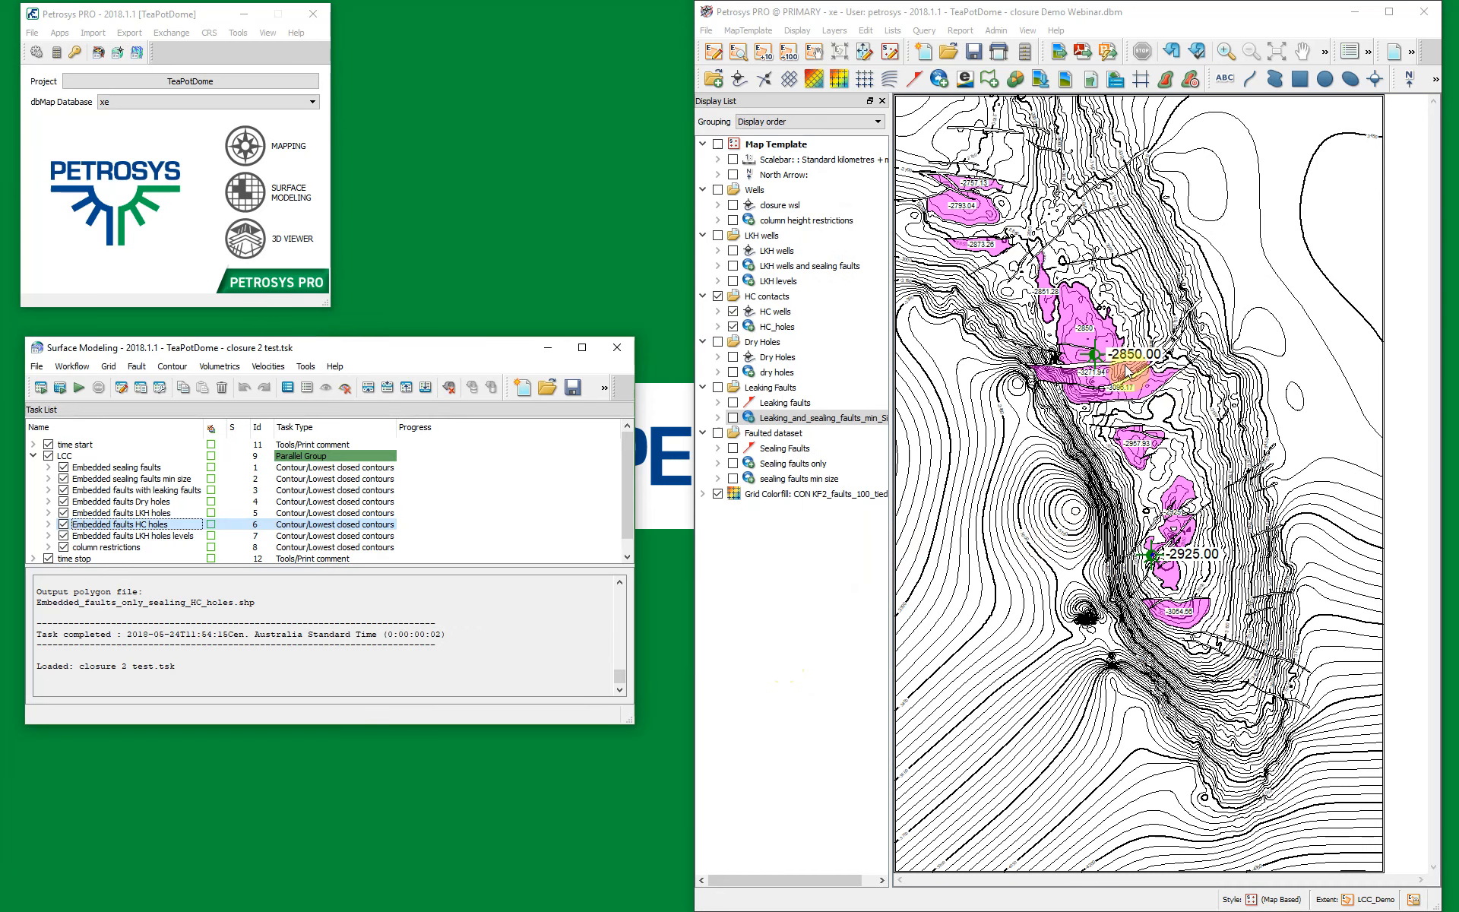
# - Inspect the HC closures up close and identify the contour bounding the closure at the northern HC well
pyautogui.scroll(2, 1101, 354)
pyautogui.scroll(2, 1111, 341)
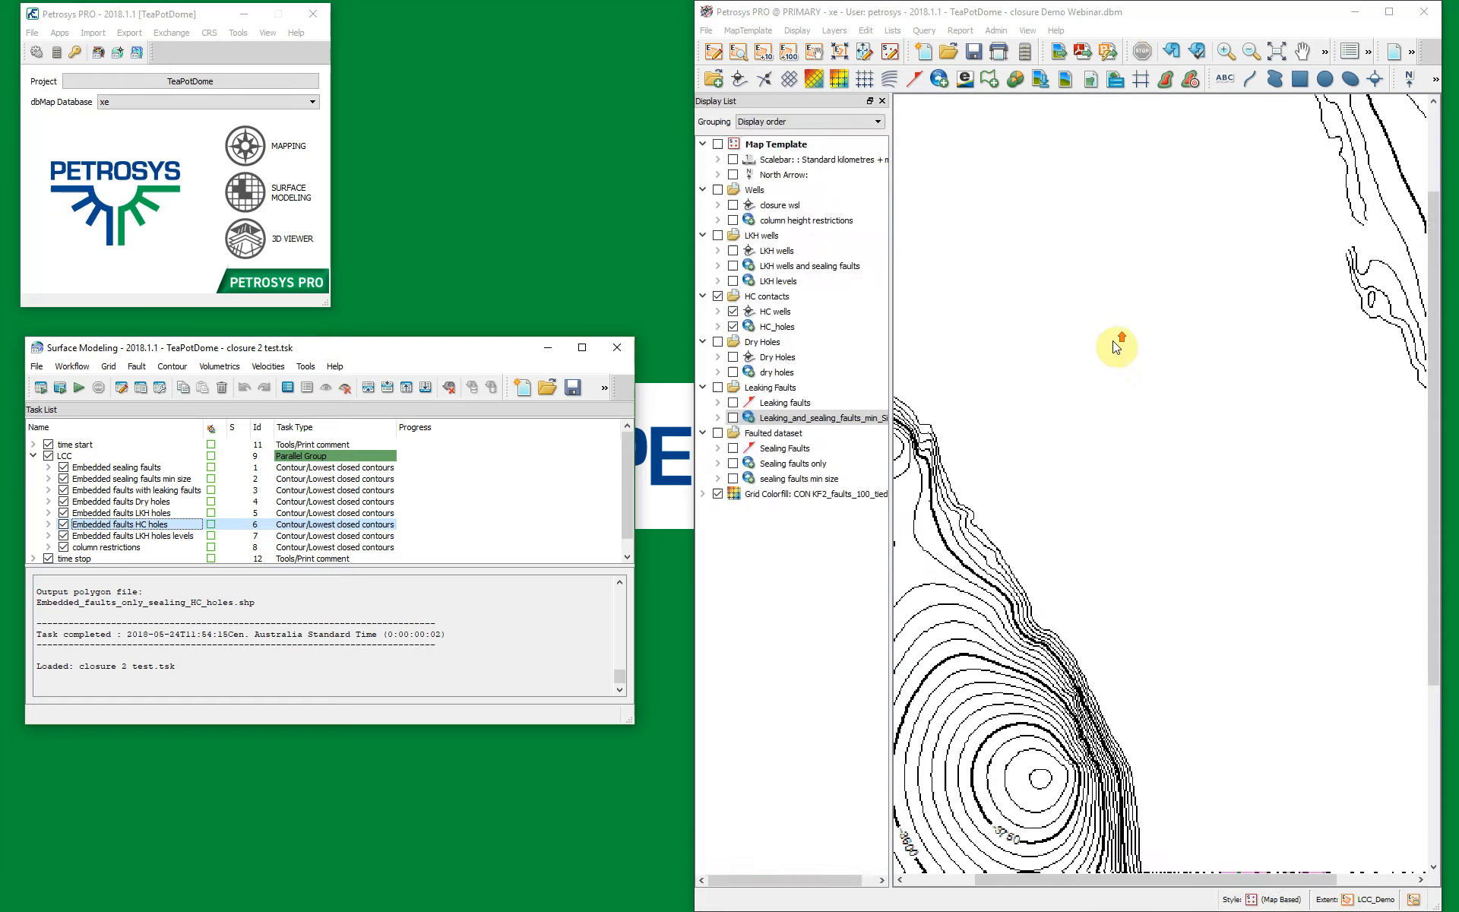
pyautogui.click(980, 310)
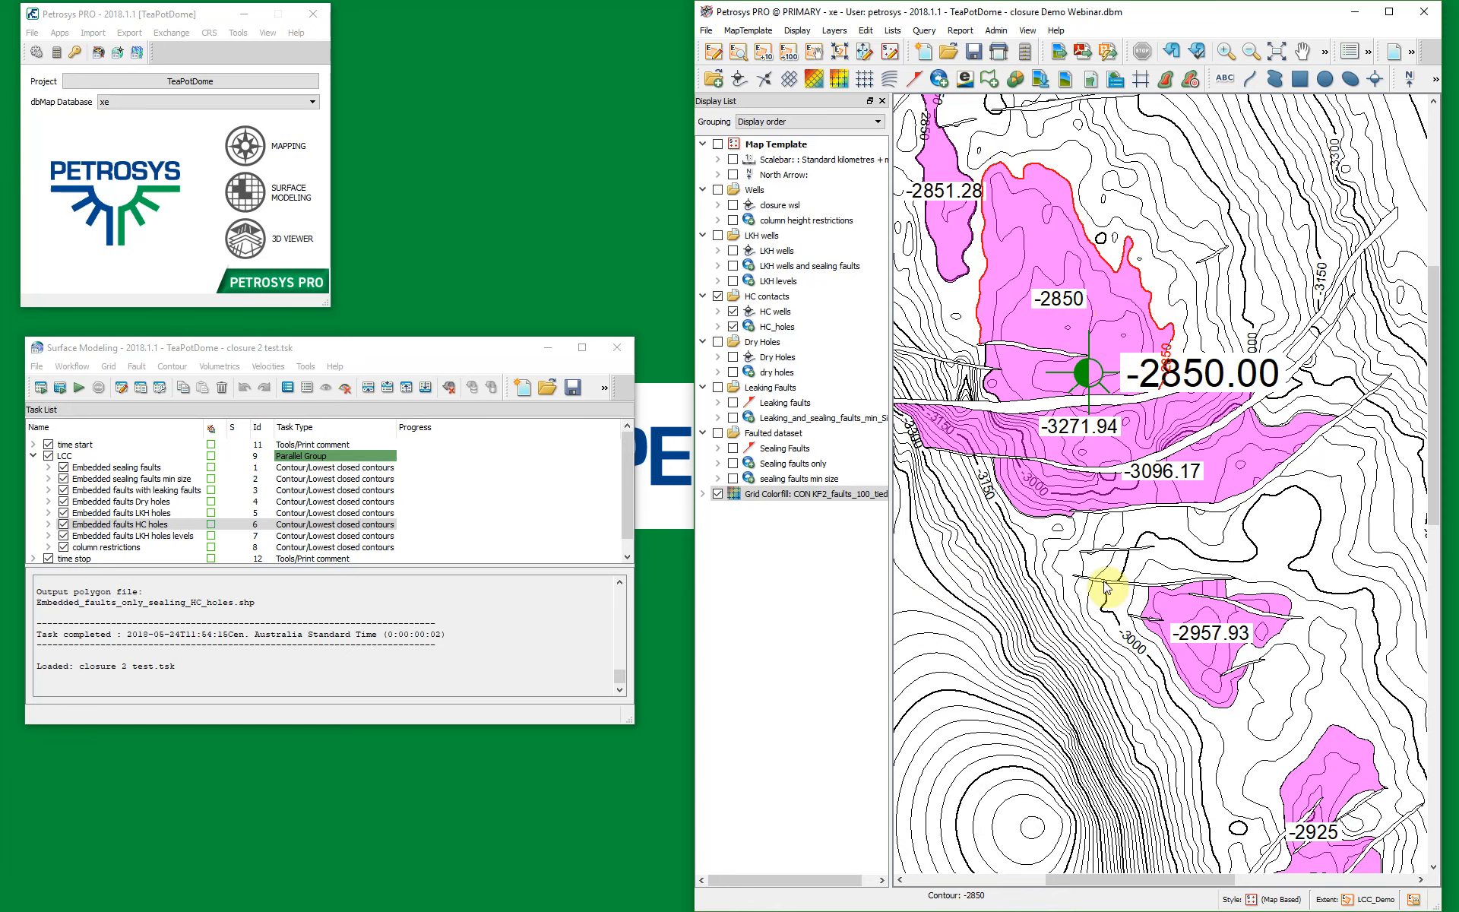
pyautogui.scroll(-1, 1155, 522)
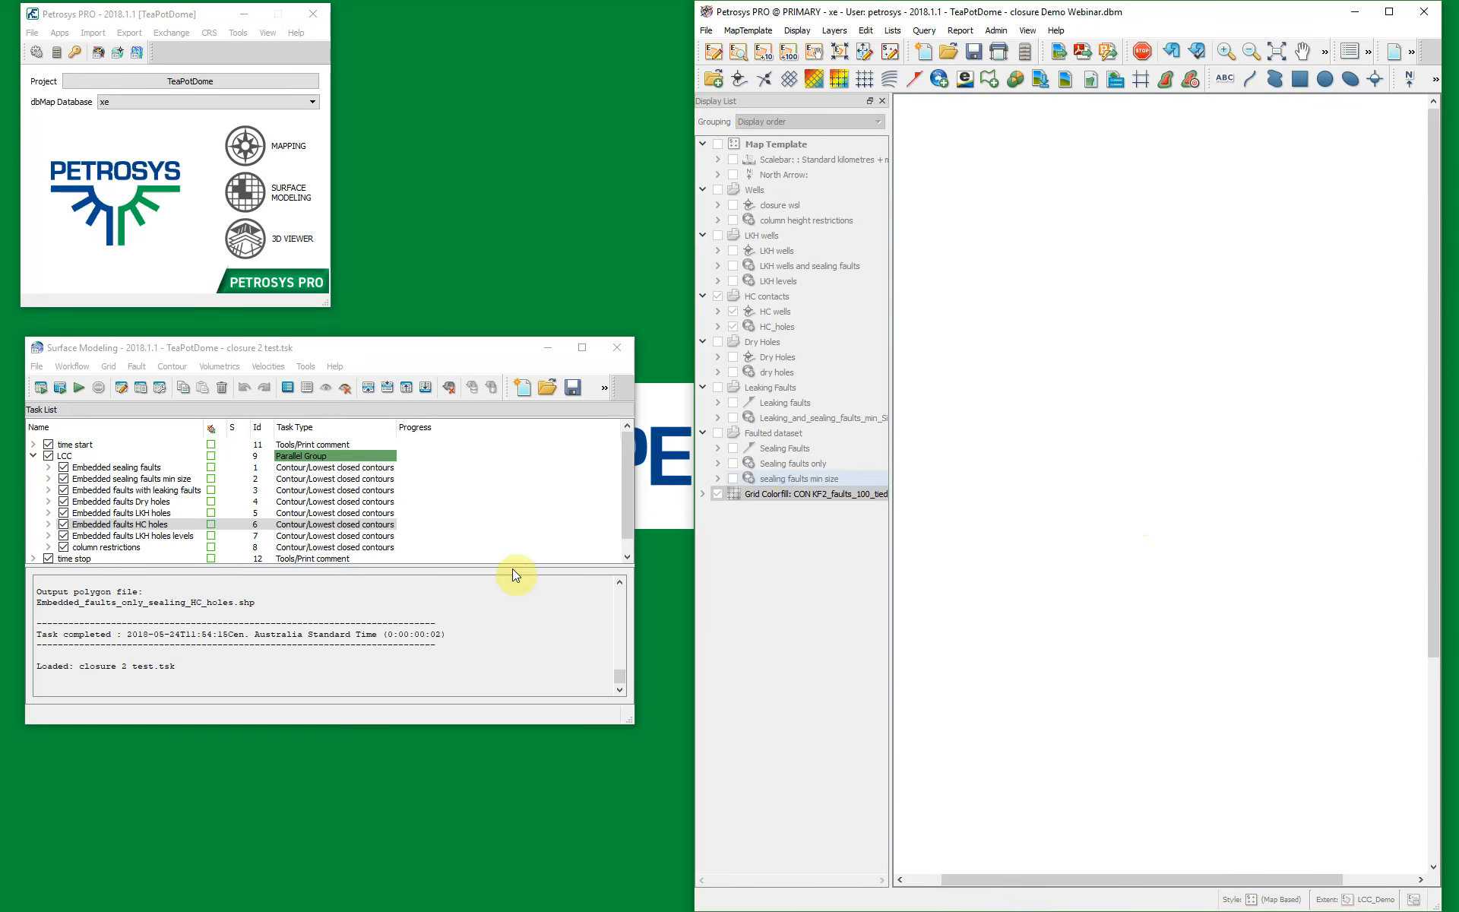
# - Review the levels of closure setting in the Embedded faults LKH holes levels task and cancel without changes
pyautogui.click(166, 524)
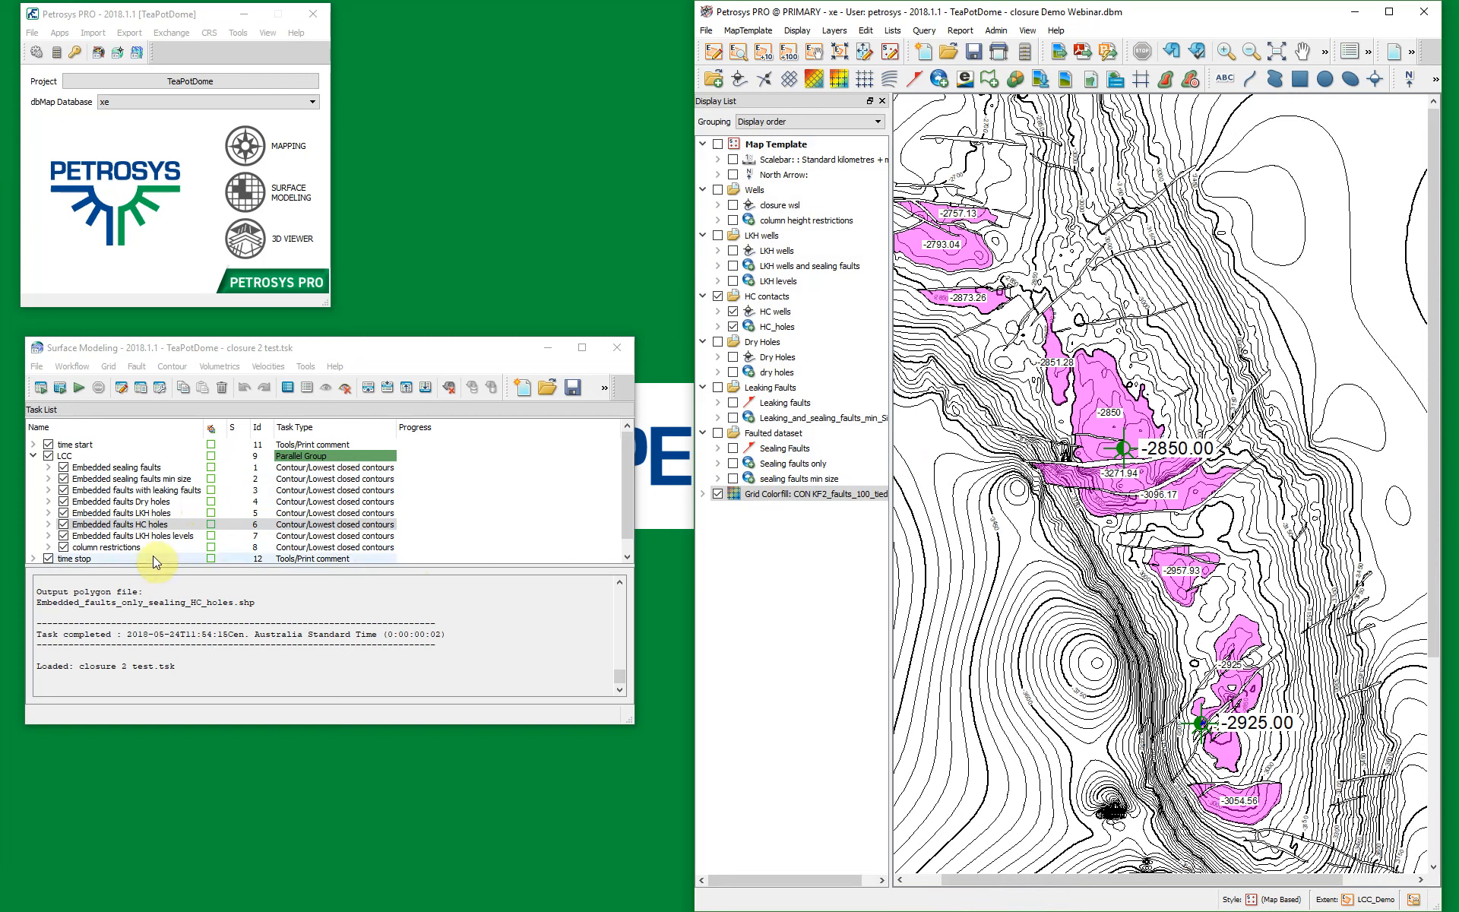
pyautogui.doubleClick(167, 535)
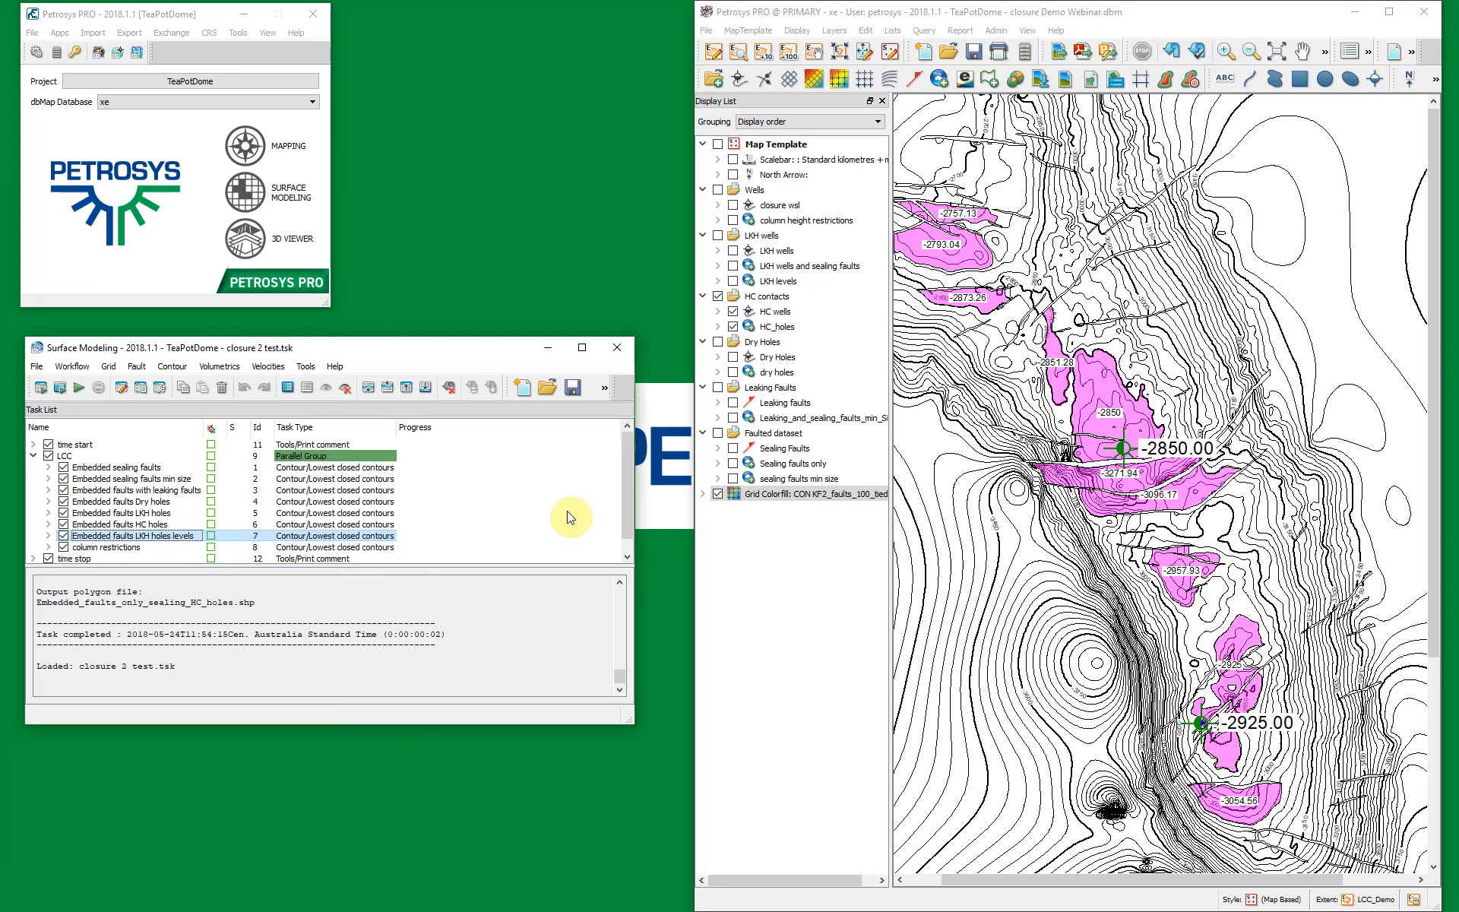
pyautogui.click(690, 545)
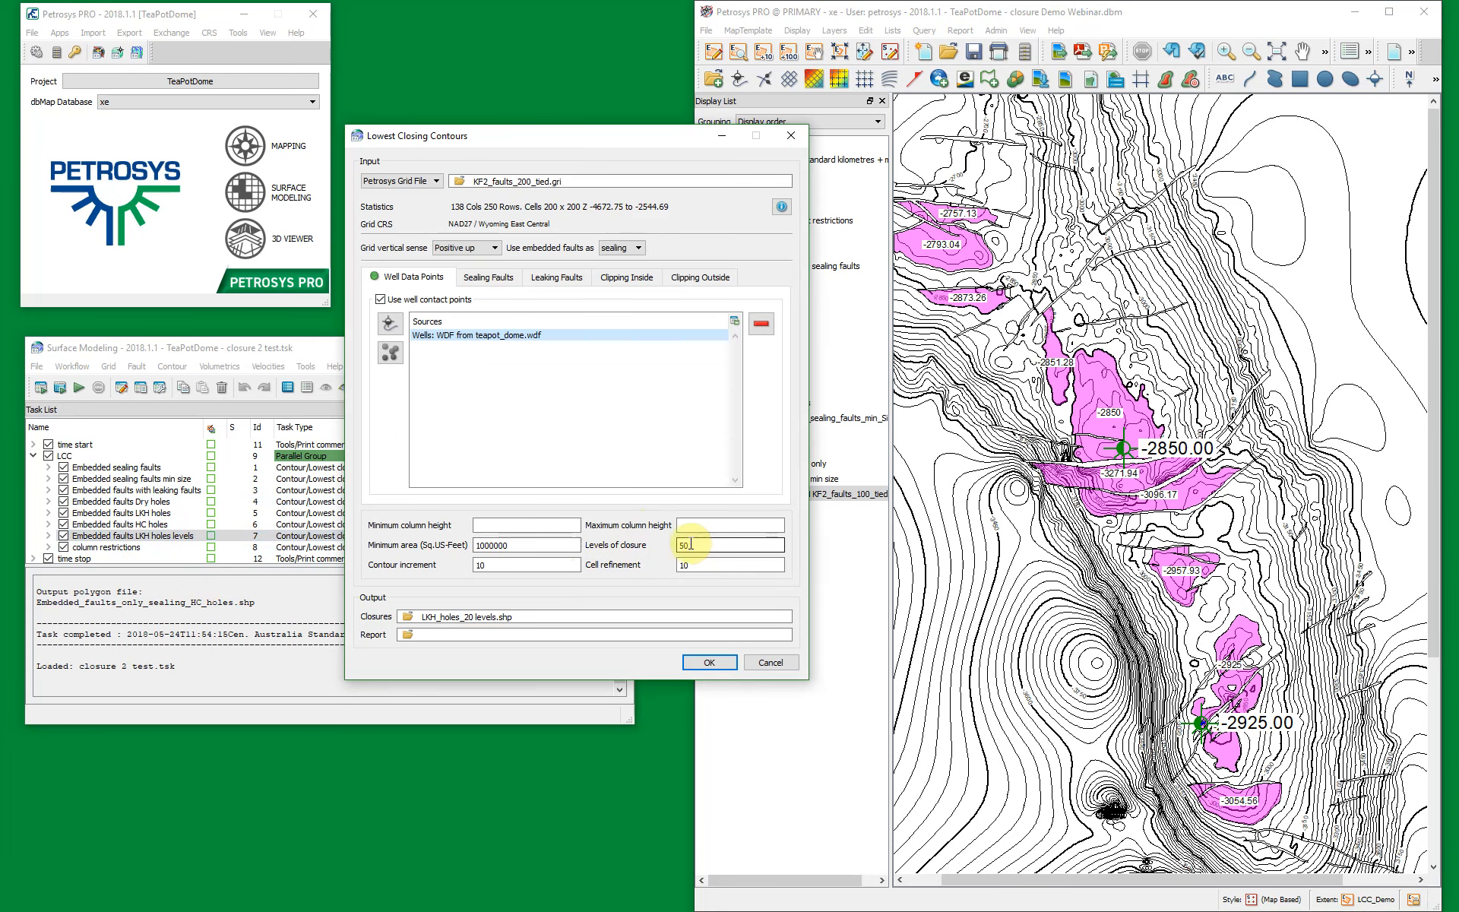
pyautogui.click(770, 663)
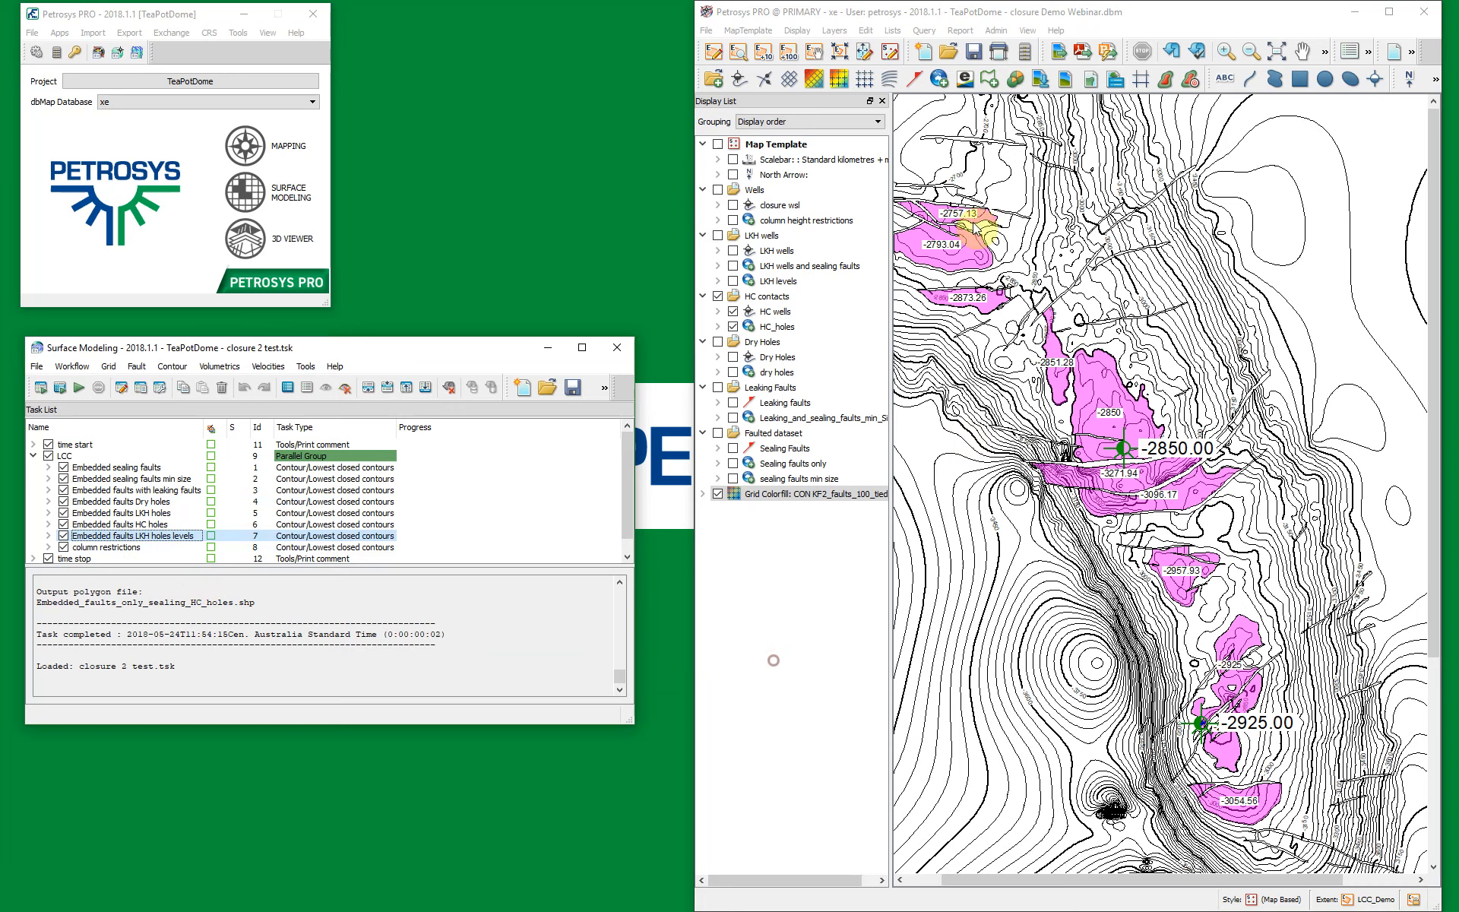
# - Show the LKH levels layer on the map and hide the HC contacts group and the grid colorfill
pyautogui.click(733, 282)
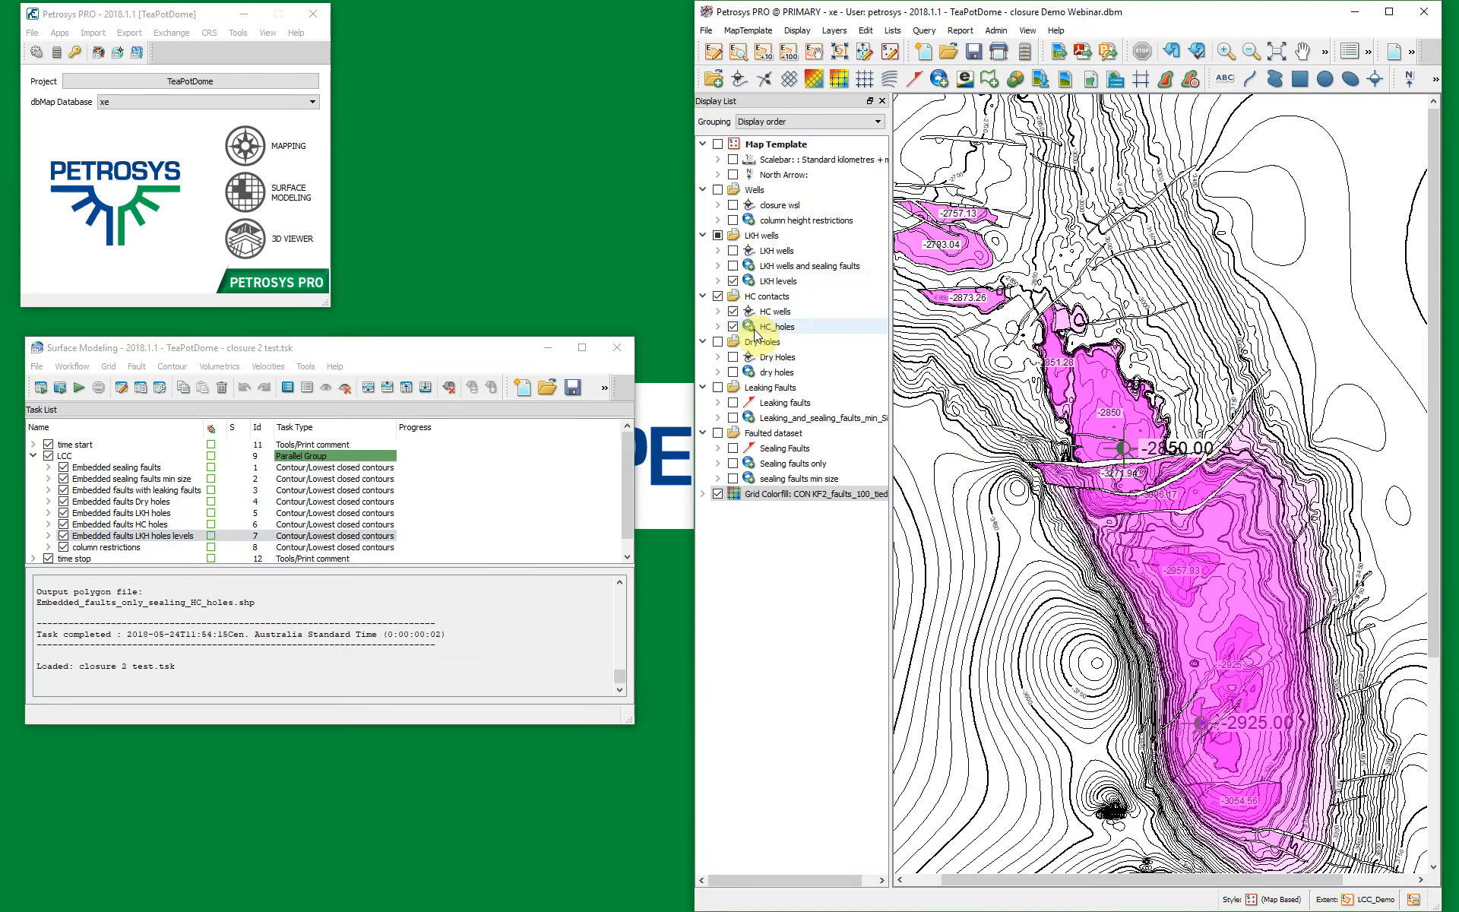
pyautogui.click(718, 297)
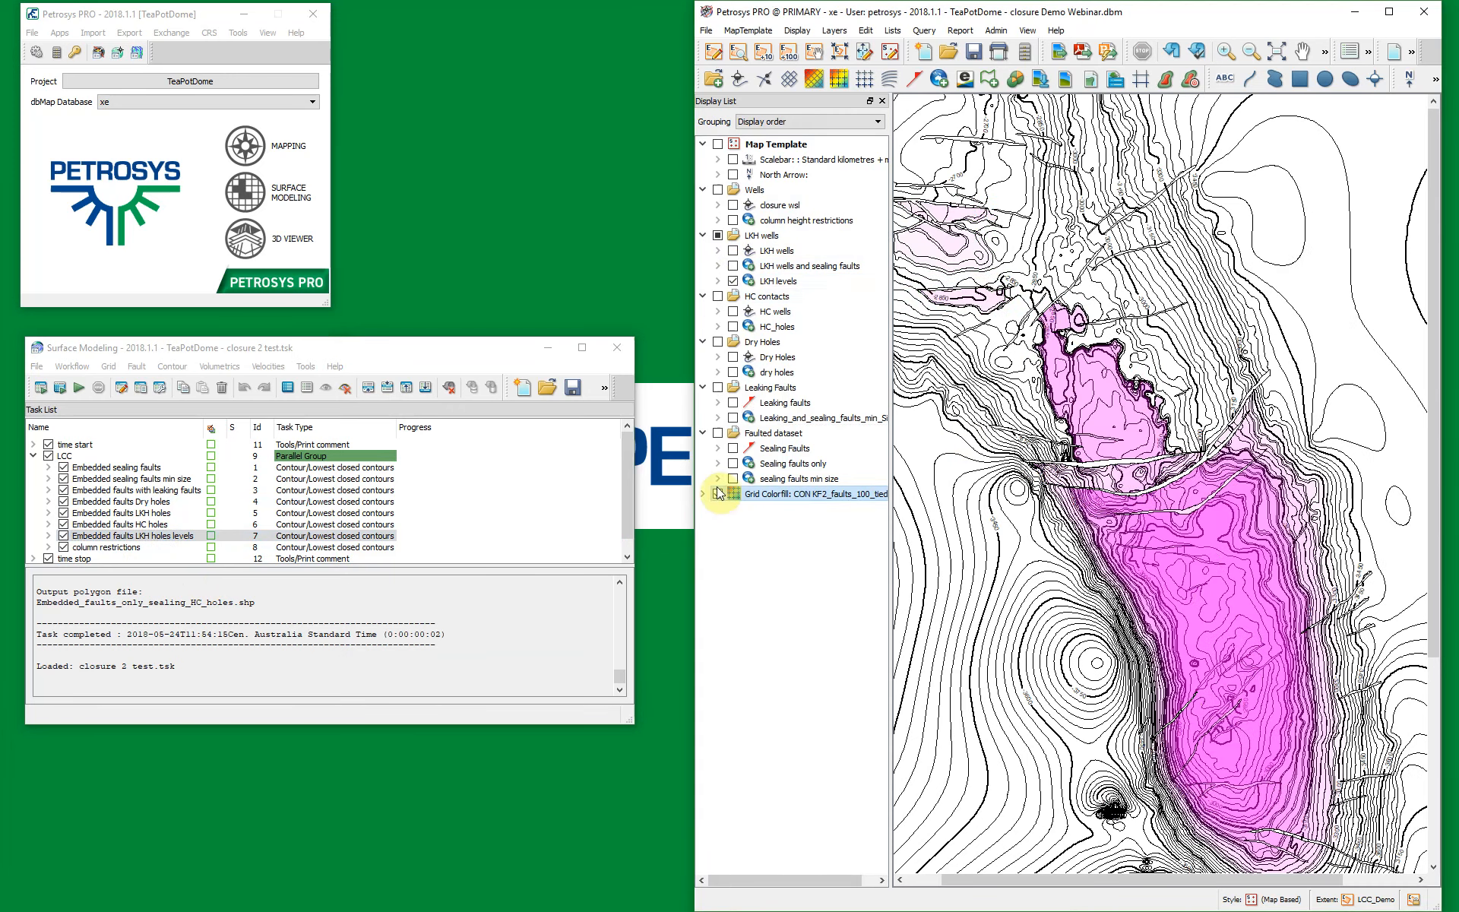
pyautogui.click(717, 495)
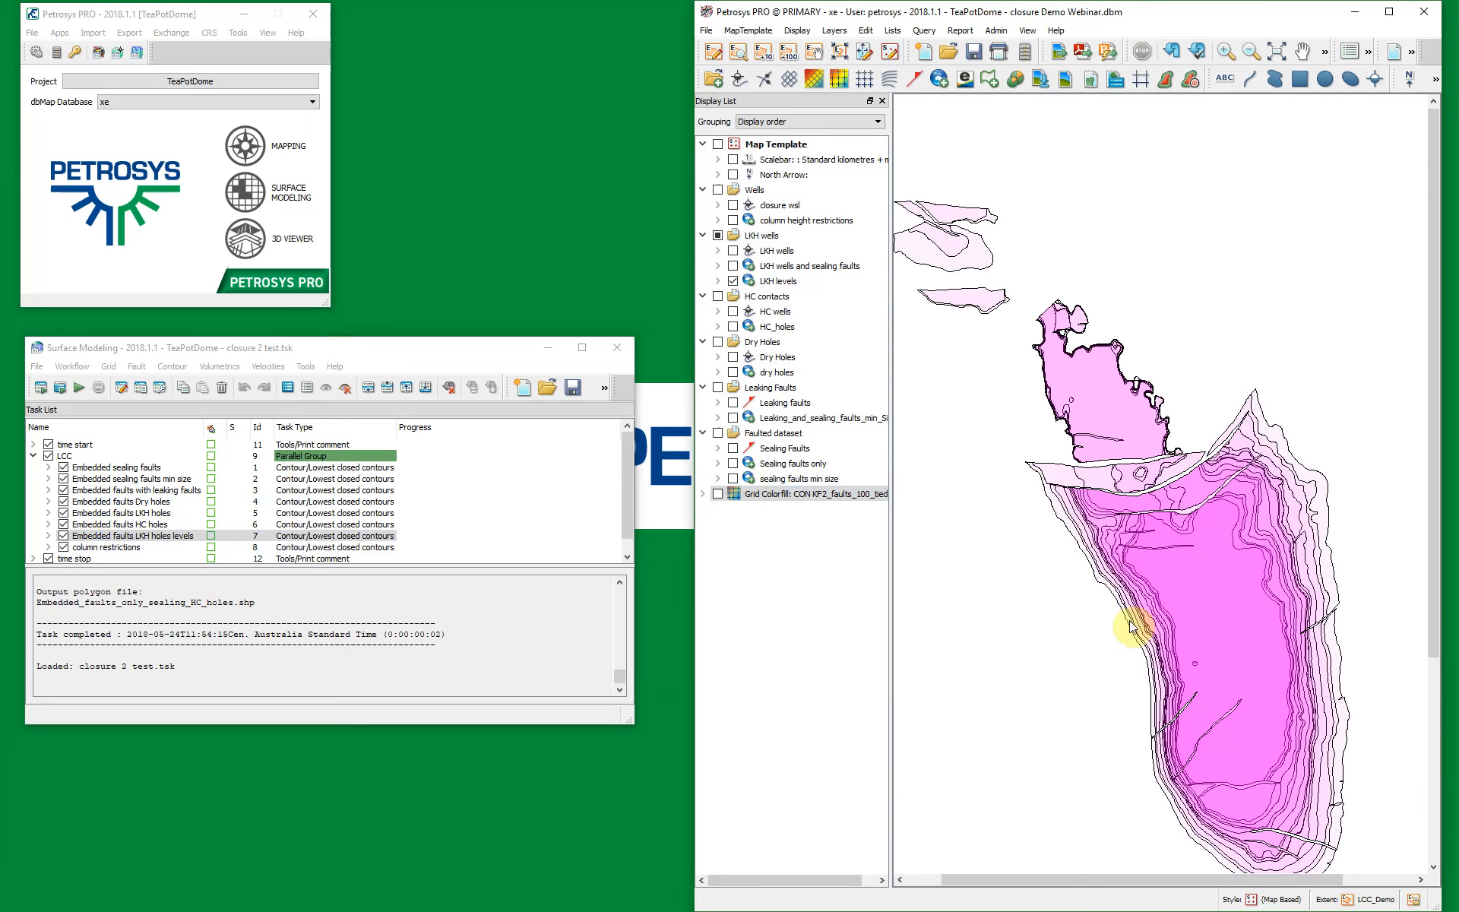
# - Pick nested LKH levels closures on the southern structure, from innermost to outermost, to inspect their outlines, dismissing the layer's display settings unchanged
pyautogui.click(1170, 621)
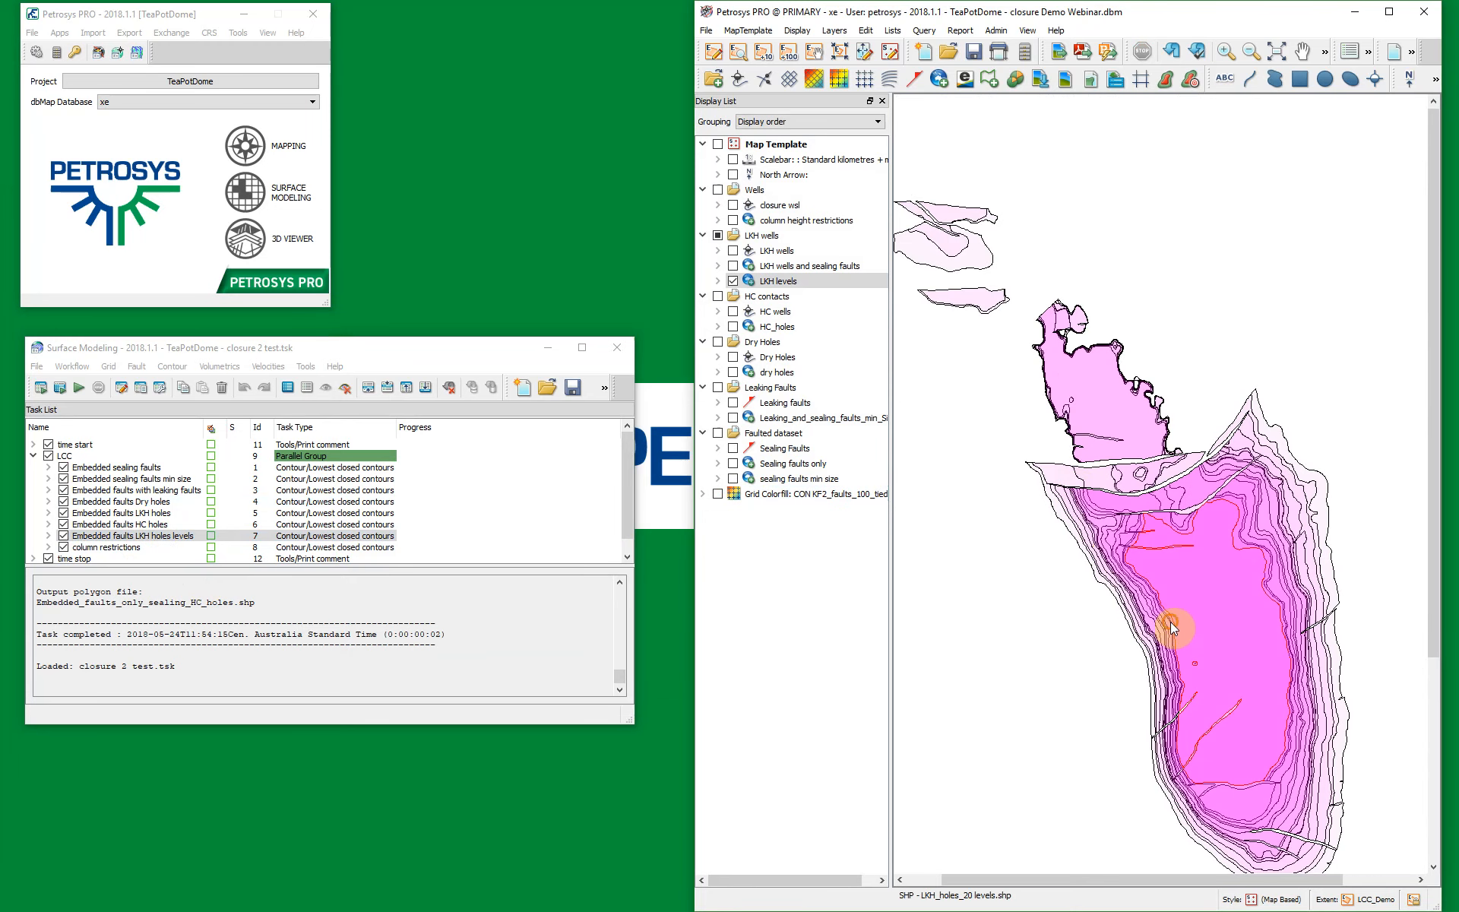
pyautogui.click(1153, 627)
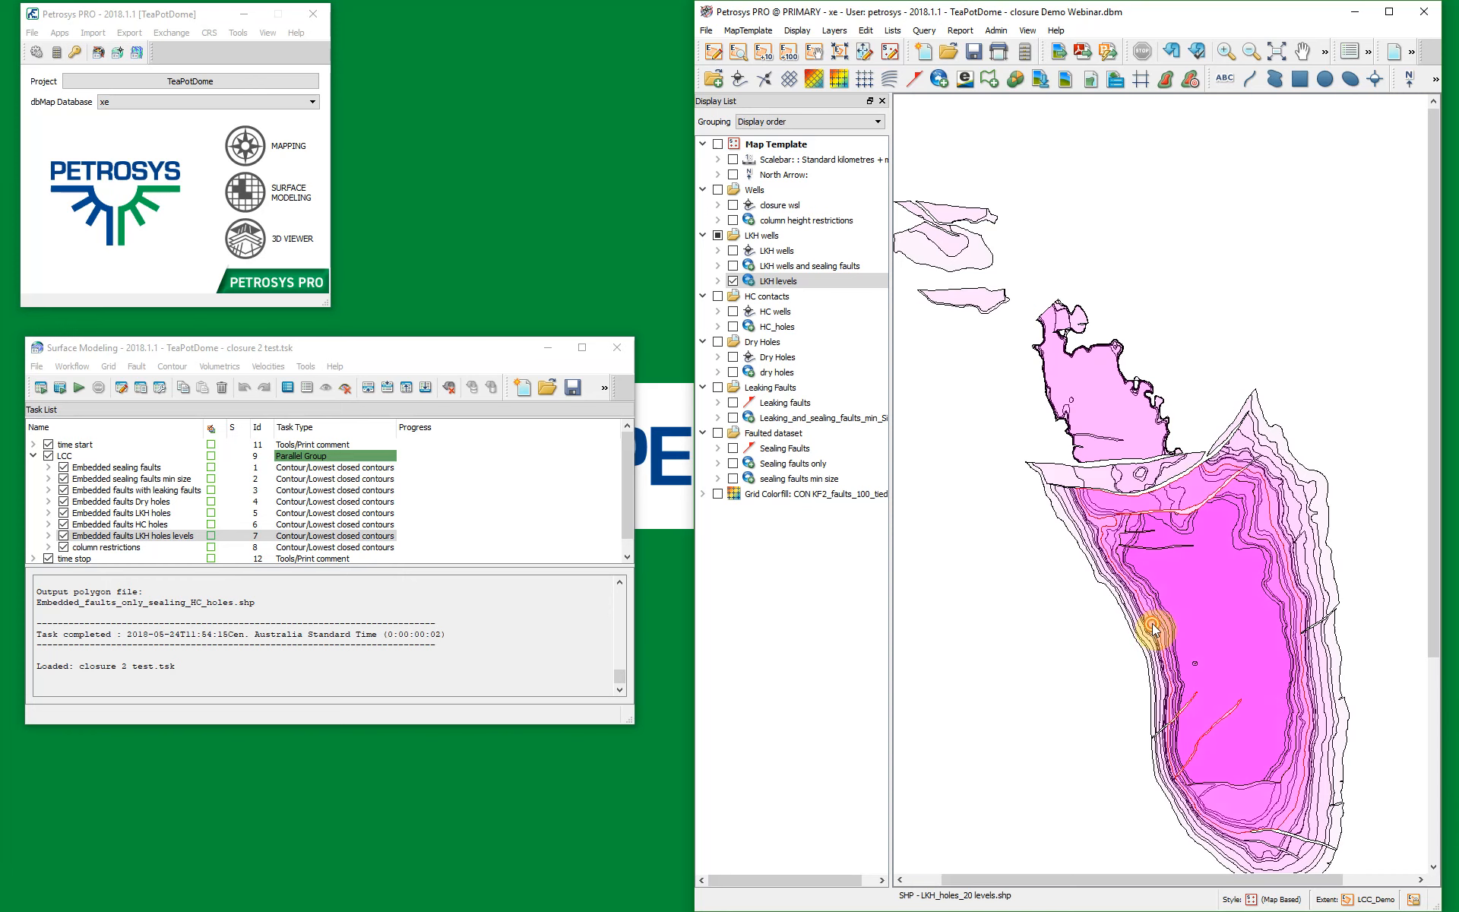
pyautogui.doubleClick(1149, 628)
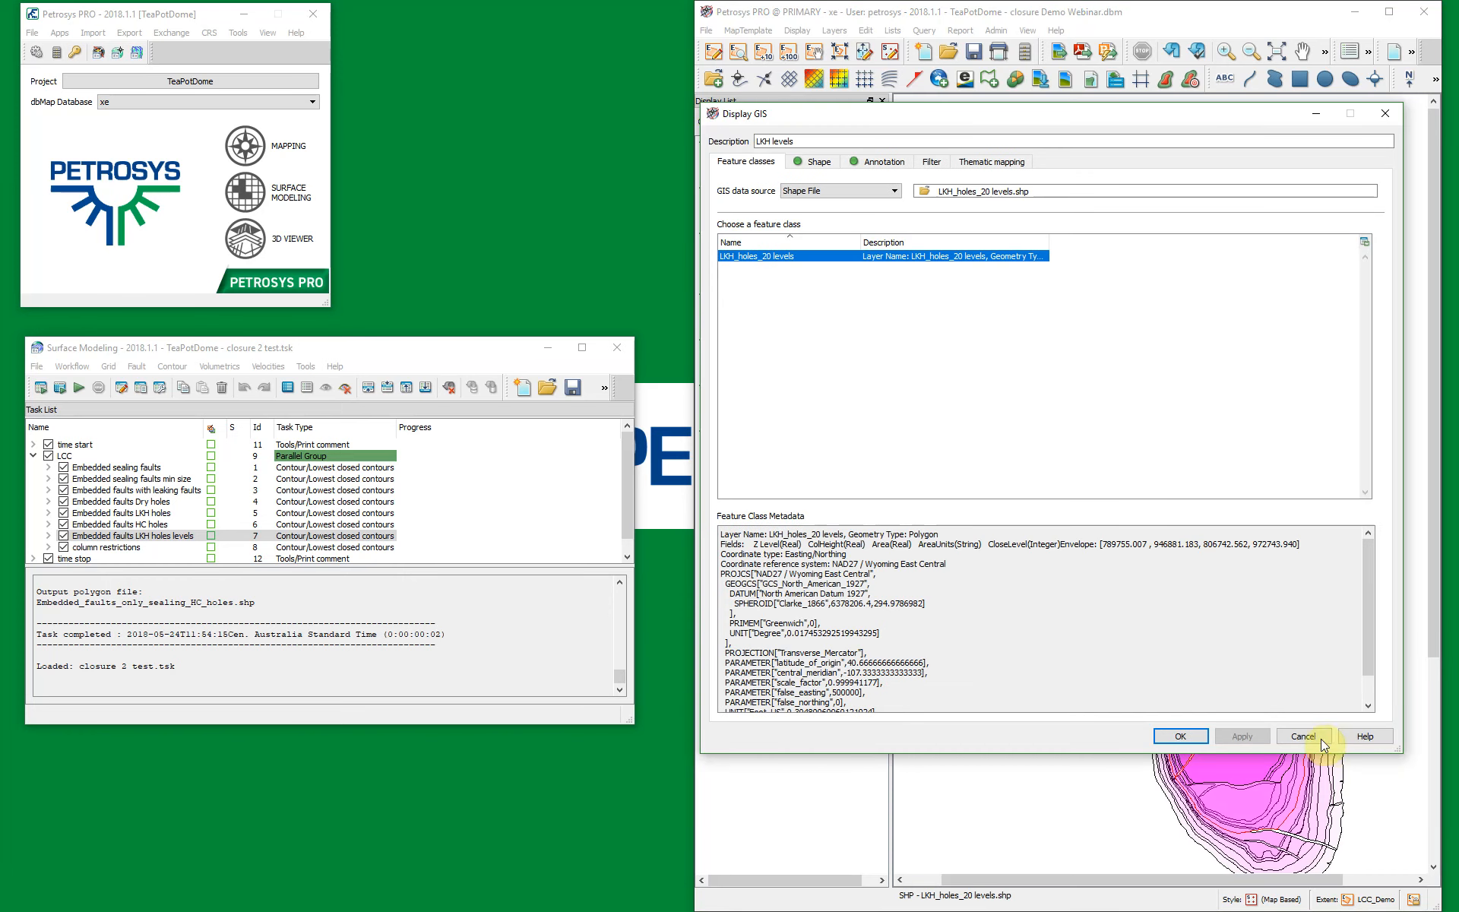
pyautogui.click(1319, 742)
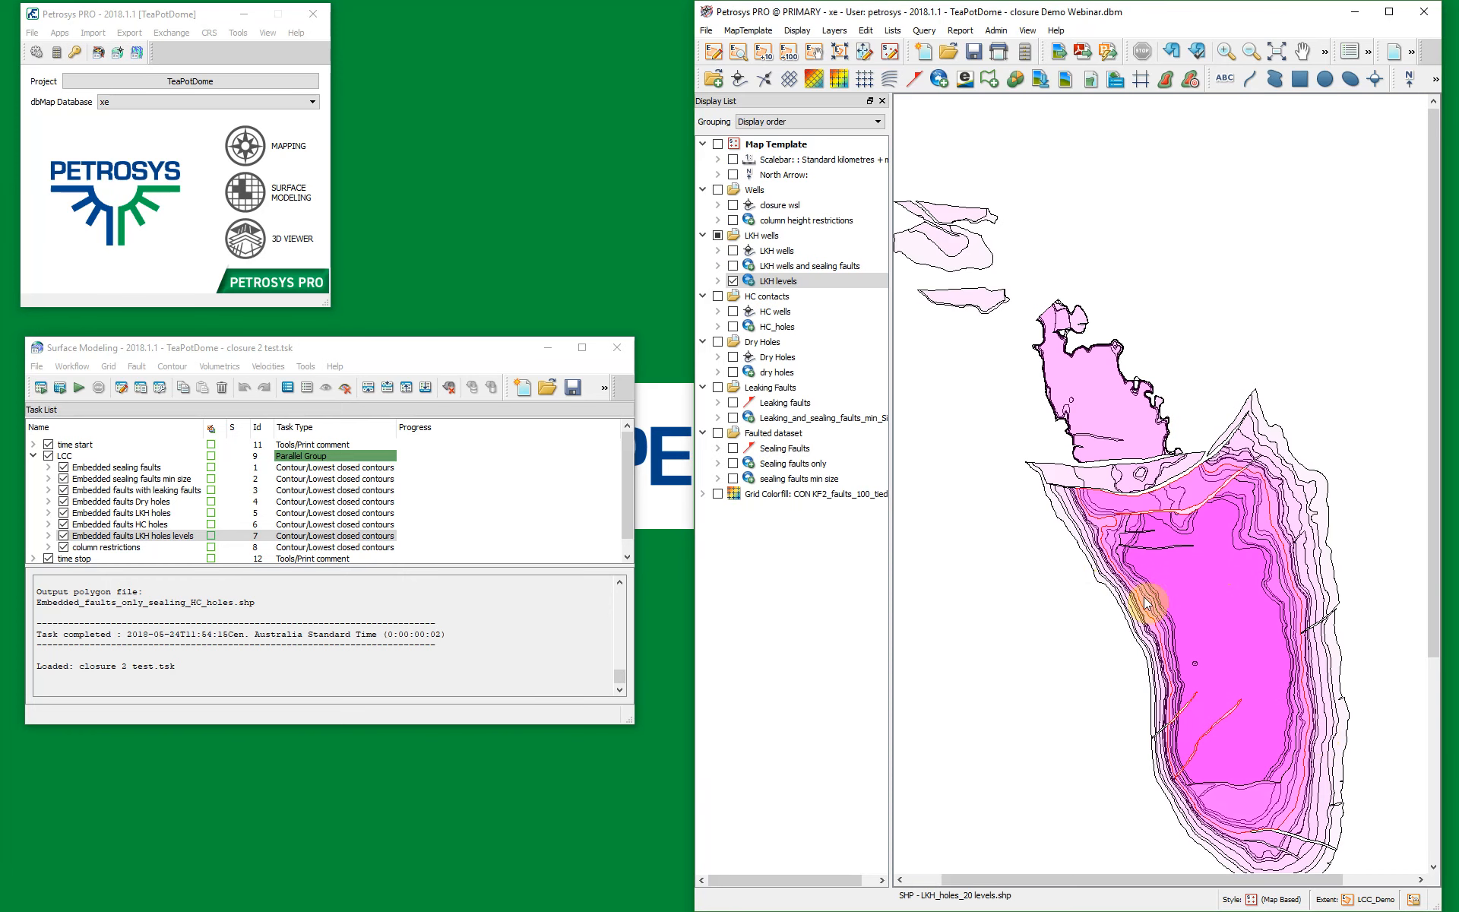
pyautogui.click(1106, 588)
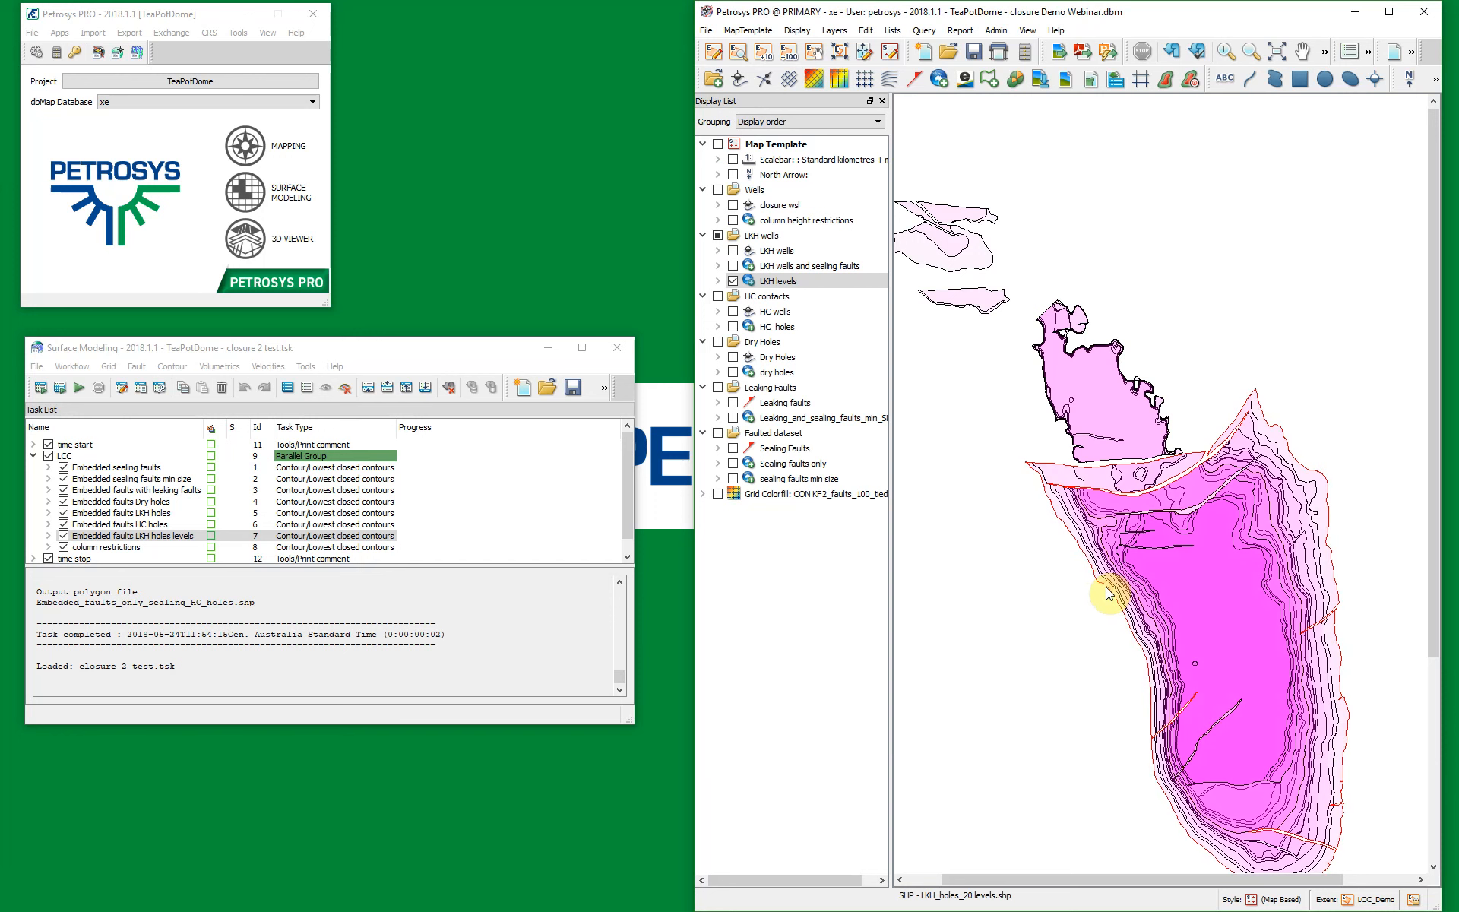
pyautogui.click(1137, 583)
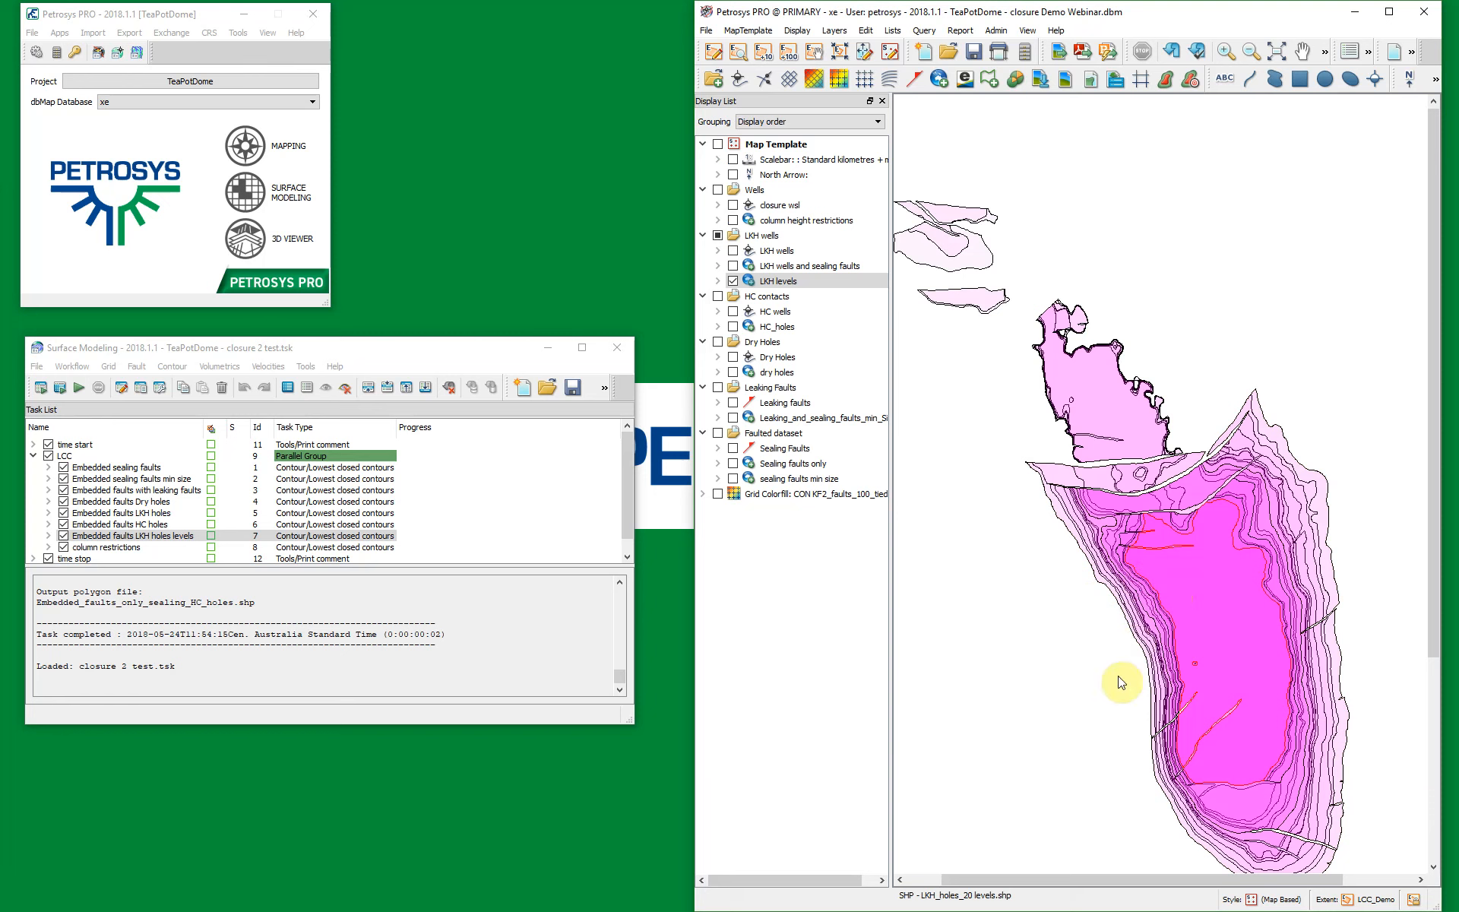
# - Examine the attributes of the outermost LKH levels closure in the Spatial Editor and close the editor without edits
pyautogui.click(770, 283)
pyautogui.rightClick(770, 284)
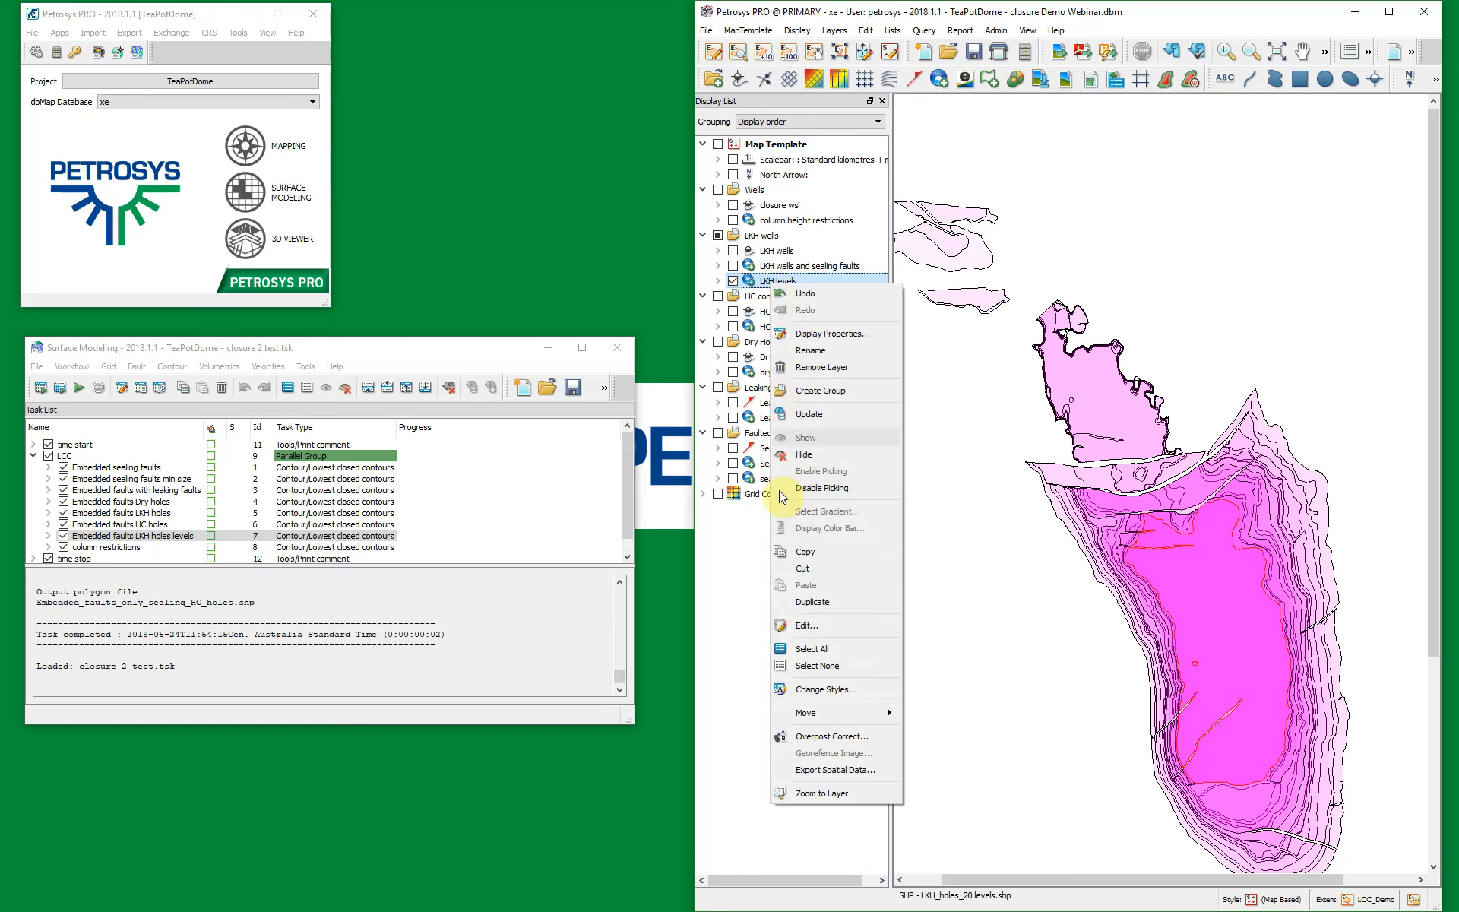
pyautogui.click(823, 618)
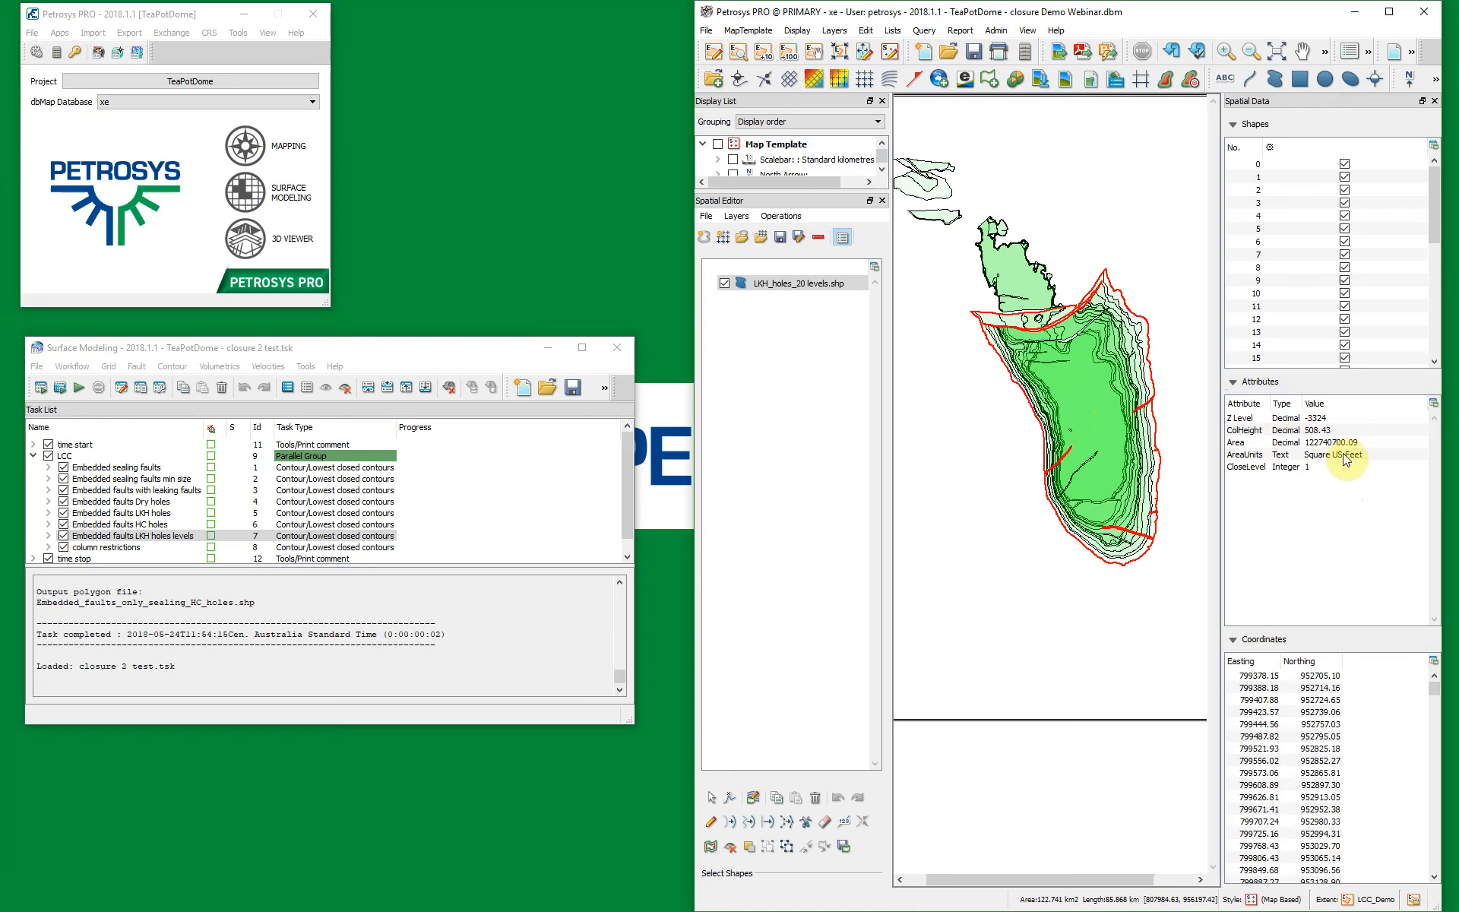
pyautogui.click(882, 201)
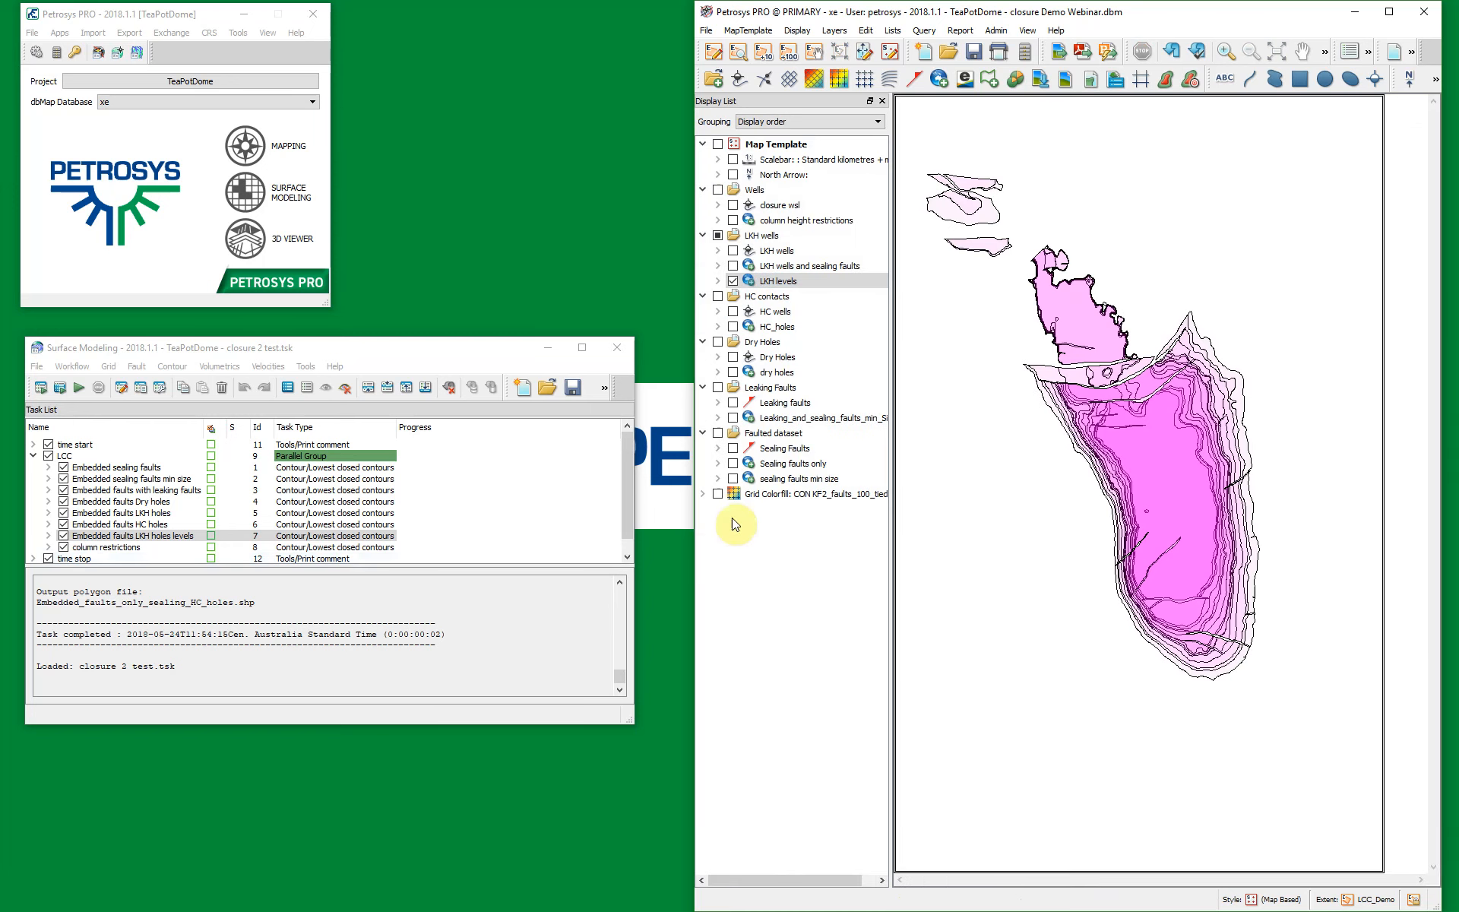
# - Review the minimum and maximum column heights in the column restrictions task and cancel without changes
pyautogui.click(116, 548)
pyautogui.doubleClick(164, 548)
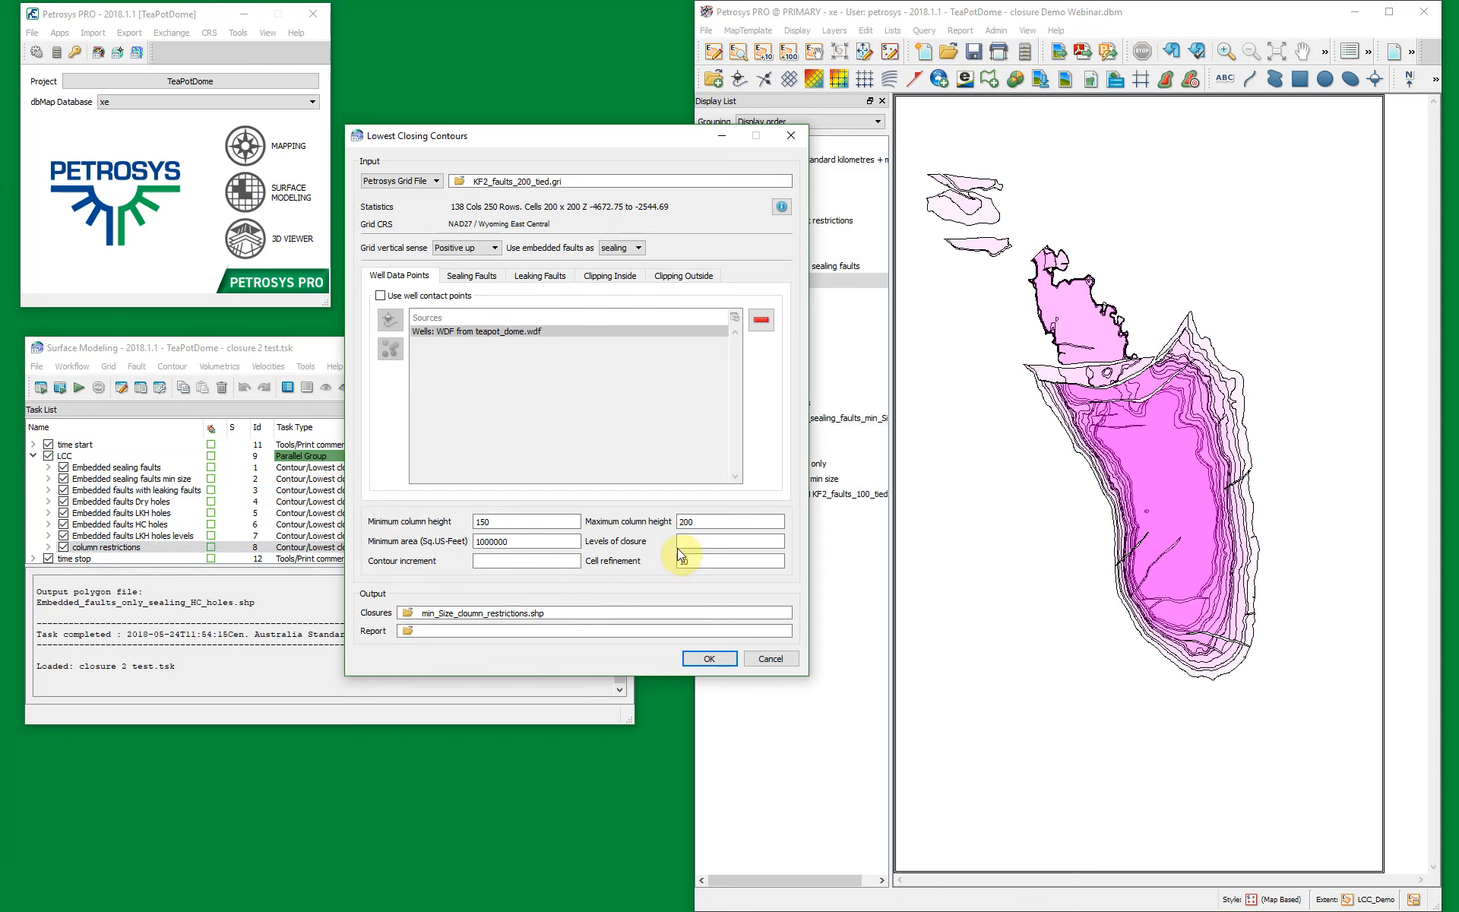
pyautogui.click(699, 523)
pyautogui.click(769, 659)
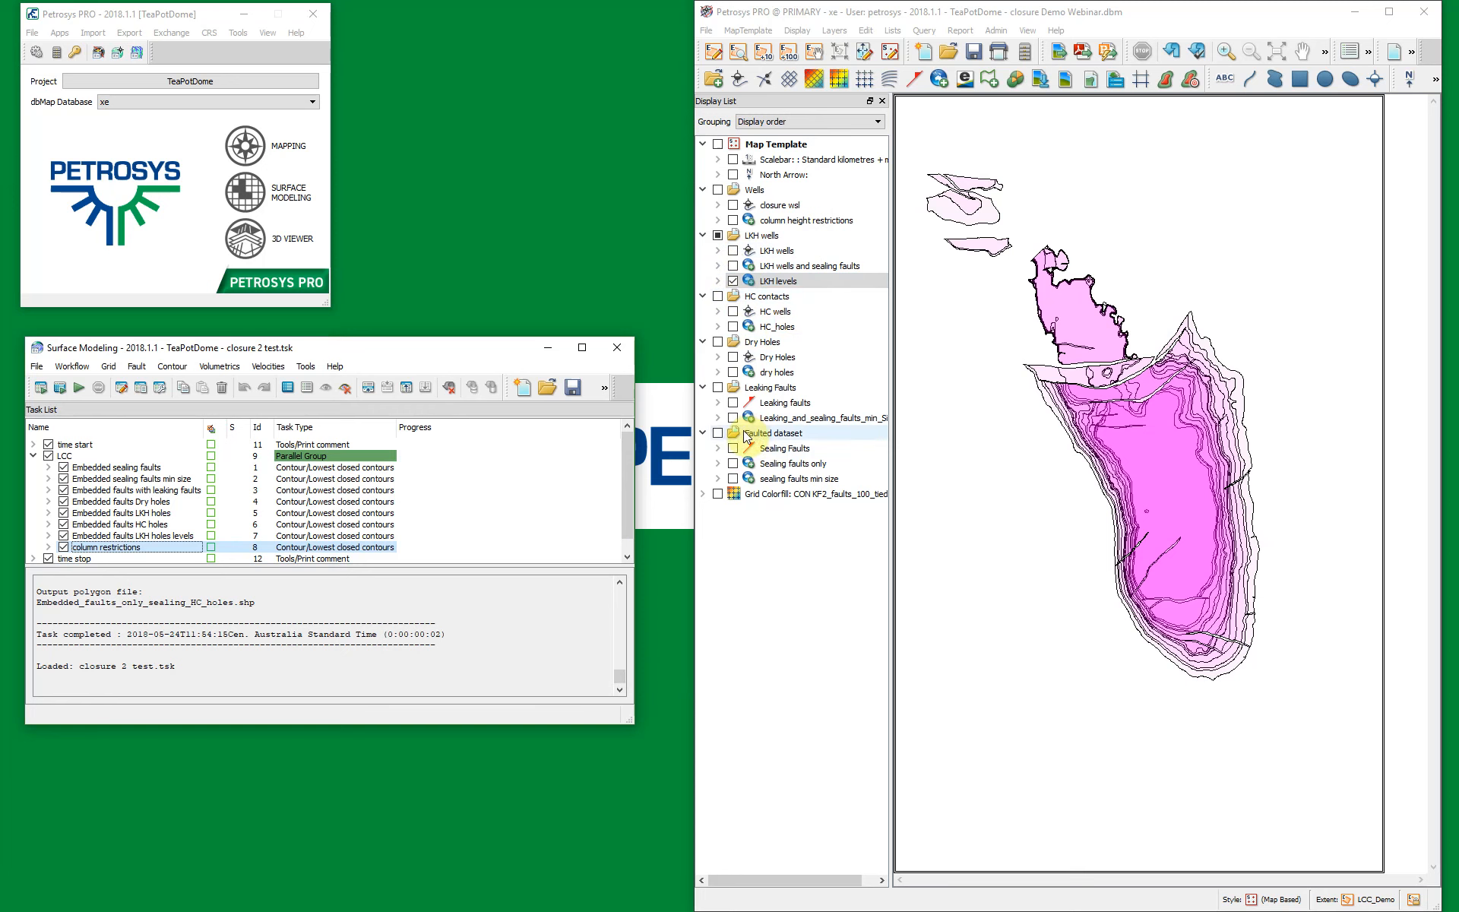
# - Show the column height restrictions layer, hide the LKH wells group, and turn the grid colorfill back on
pyautogui.click(732, 220)
pyautogui.click(718, 236)
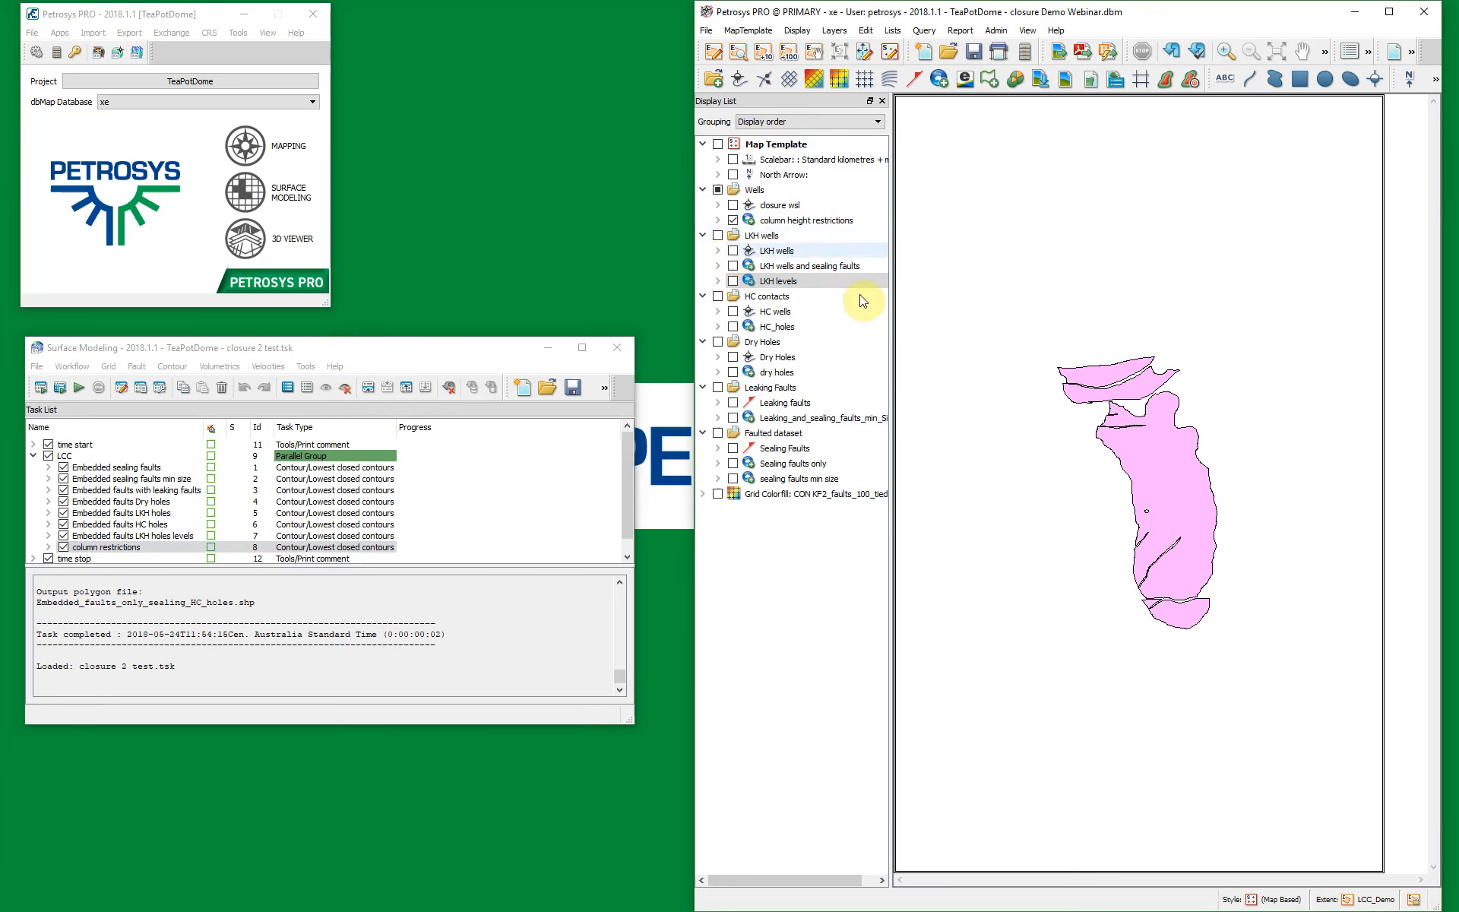
pyautogui.click(718, 494)
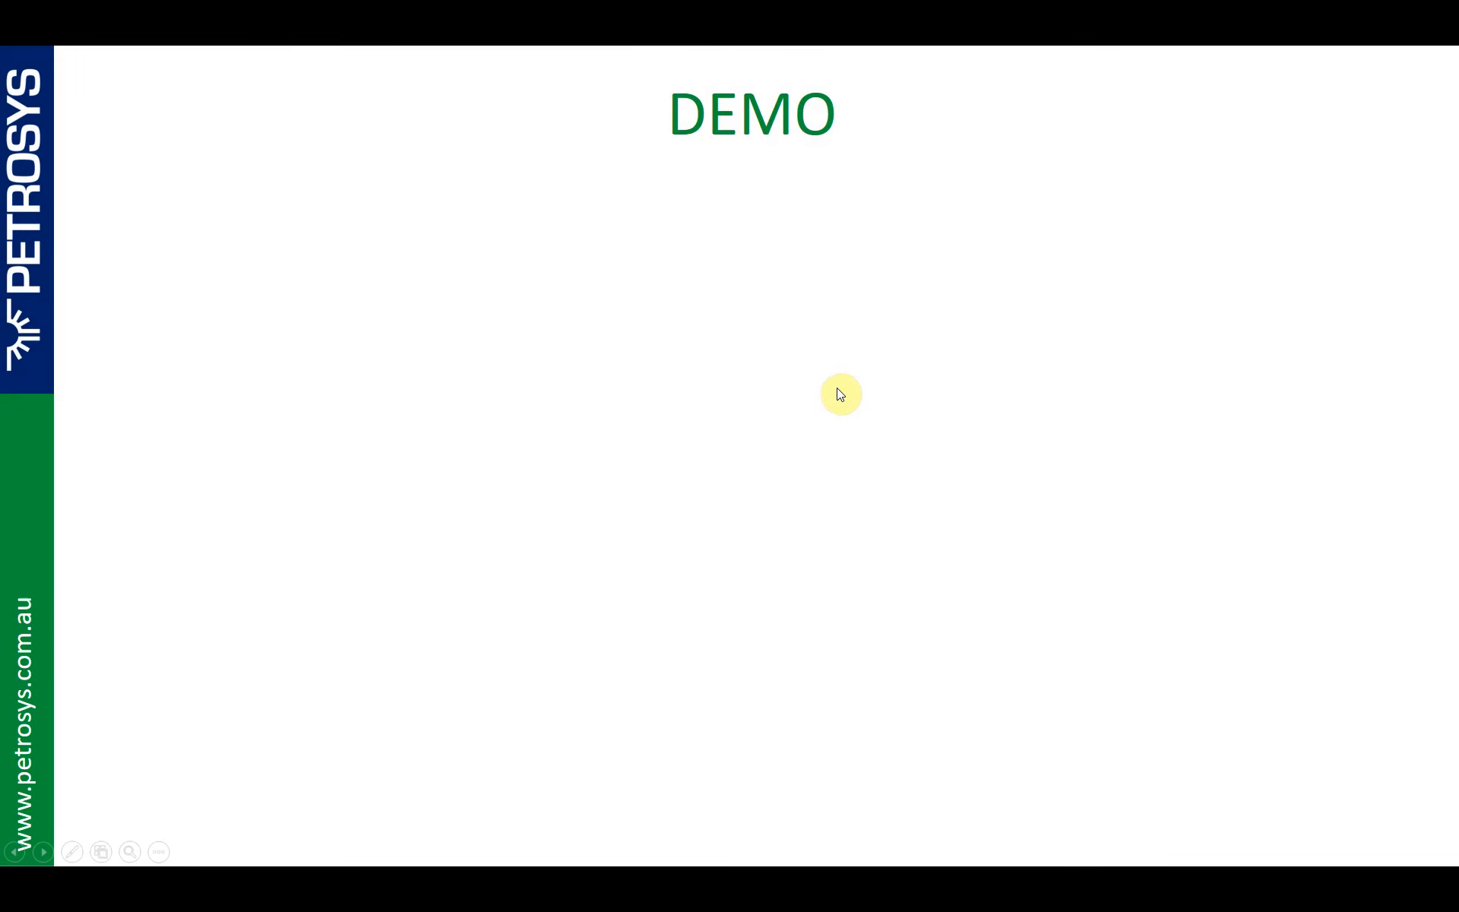
pyautogui.click(817, 405)
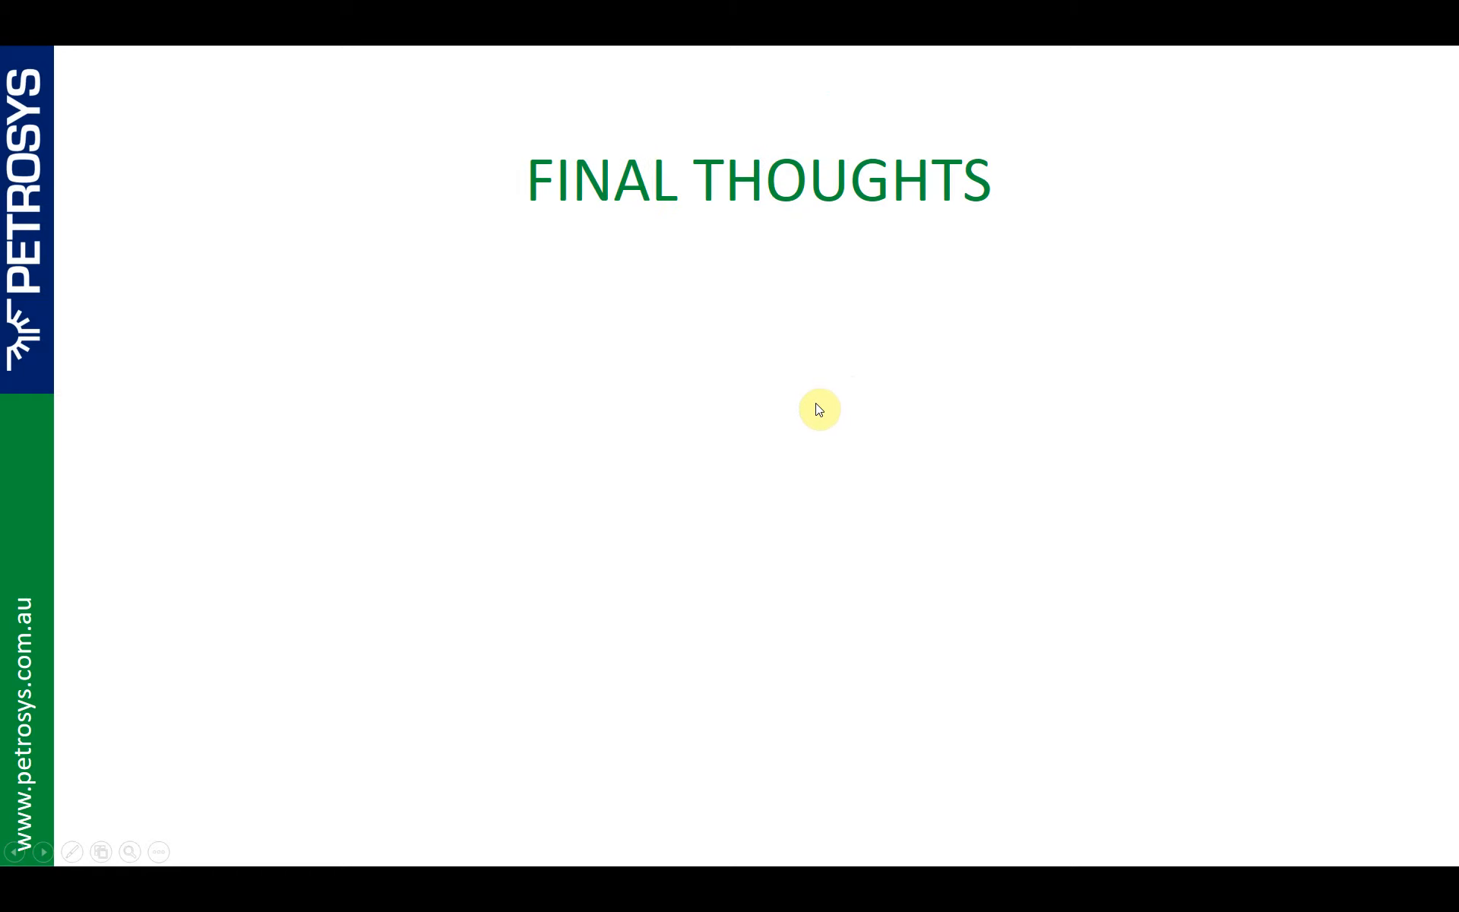